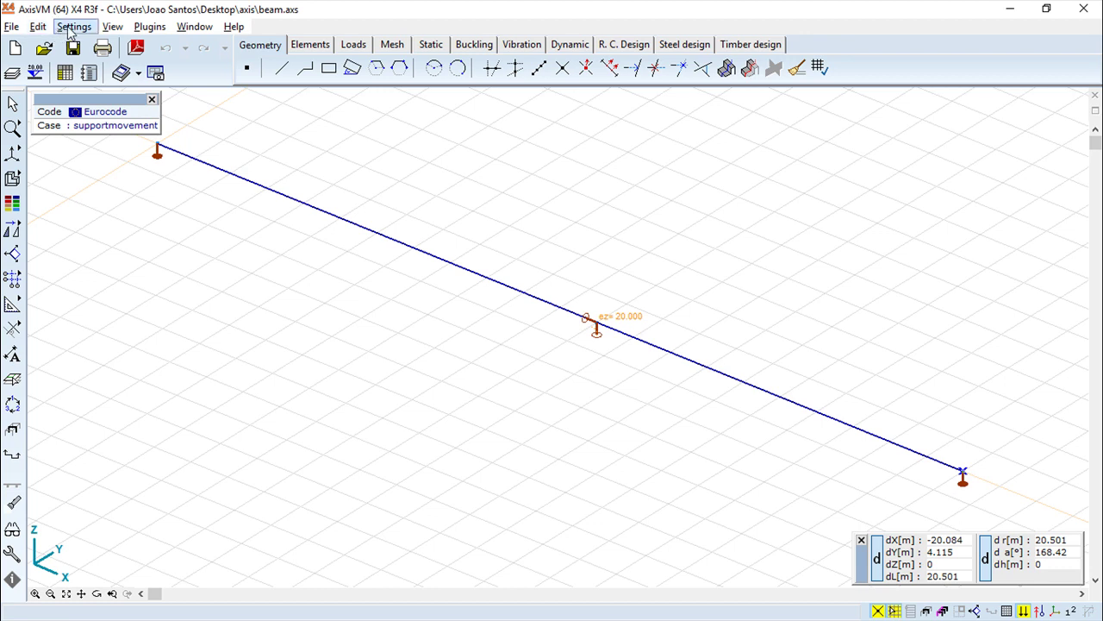
- Show the Display options submenu with Symbols, Labels and Switches under Settings
{"action": "left_click", "coordinate": [72, 26]}
{"action": "mouse_move", "coordinate": [80, 63]}
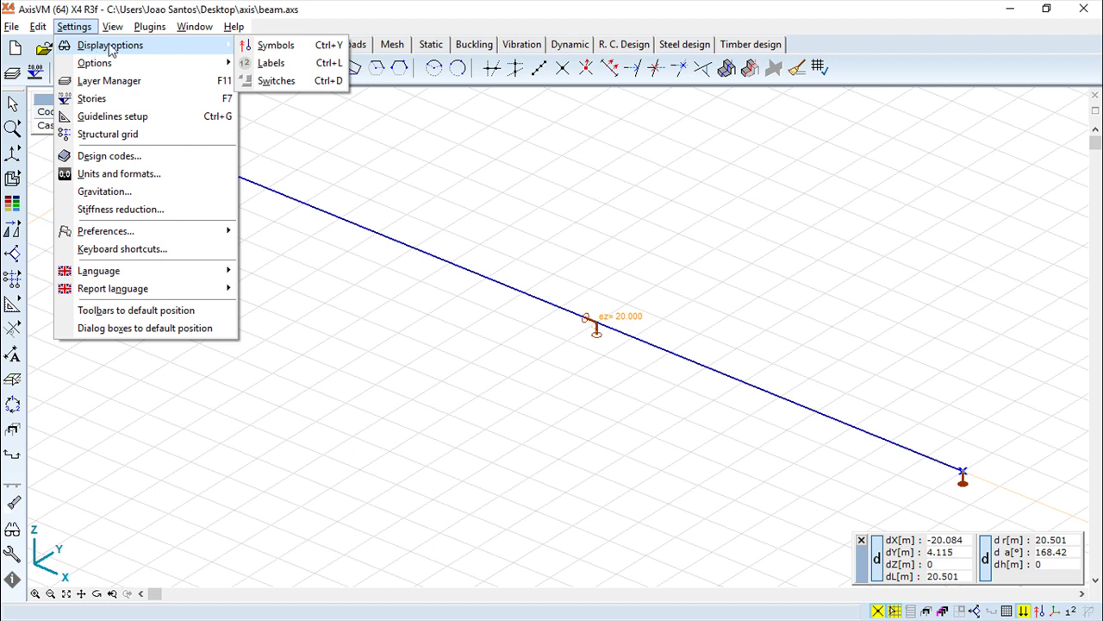
- Browse the Symbols, Labels and Switches display tabs, then tick Object contours in 3D
{"action": "left_click", "coordinate": [282, 48]}
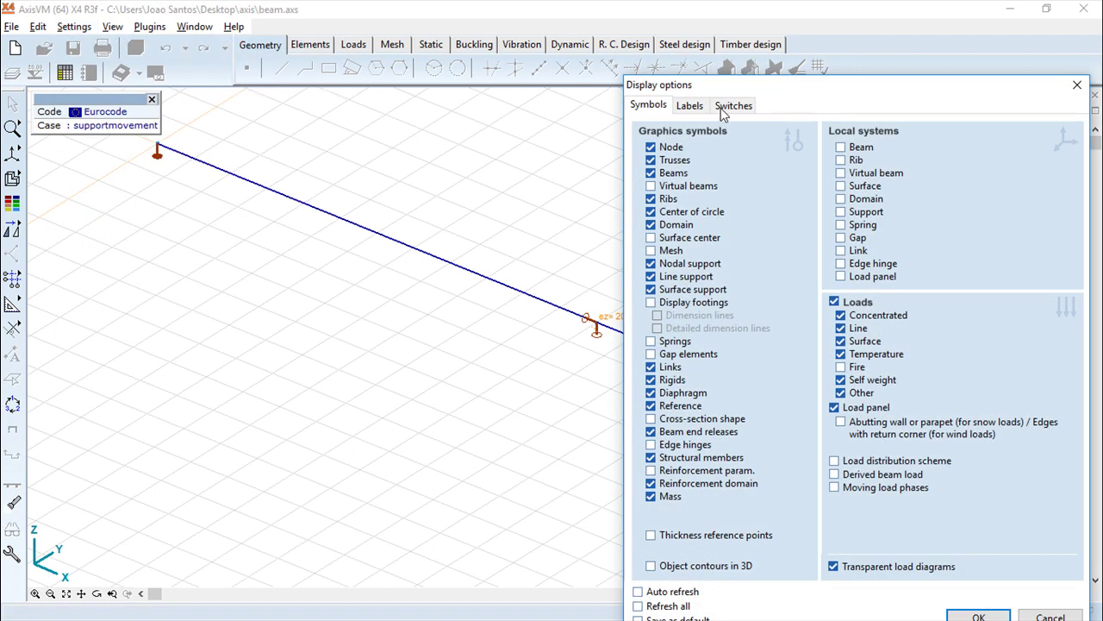
{"action": "left_click_drag", "start_coordinate": [716, 93], "coordinate": [392, 32]}
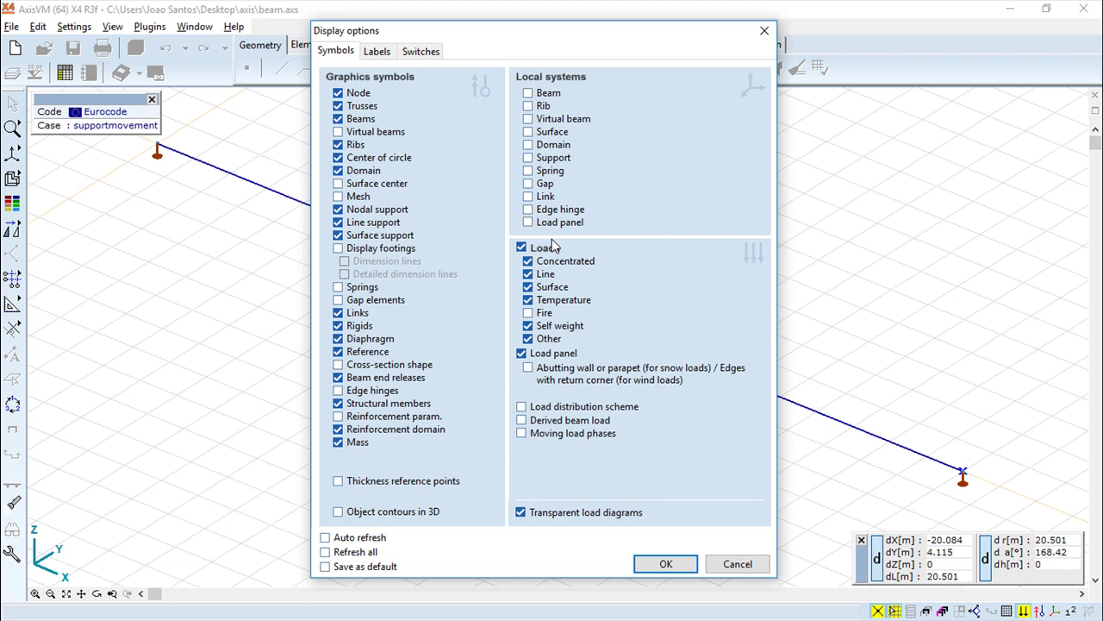
{"action": "left_click", "coordinate": [375, 53]}
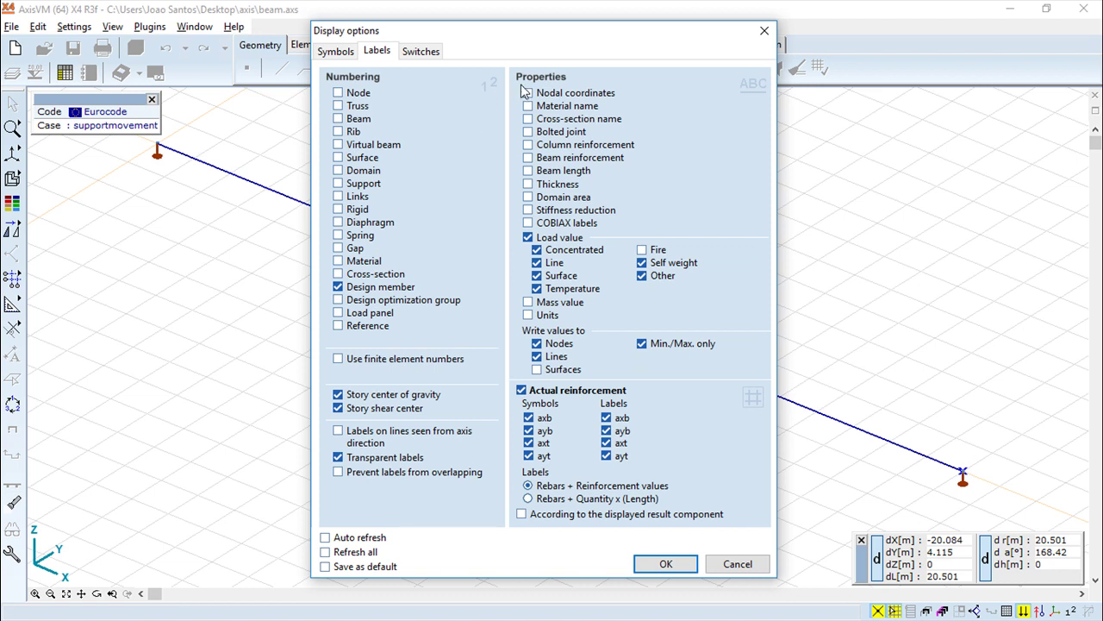
{"action": "left_click", "coordinate": [422, 52]}
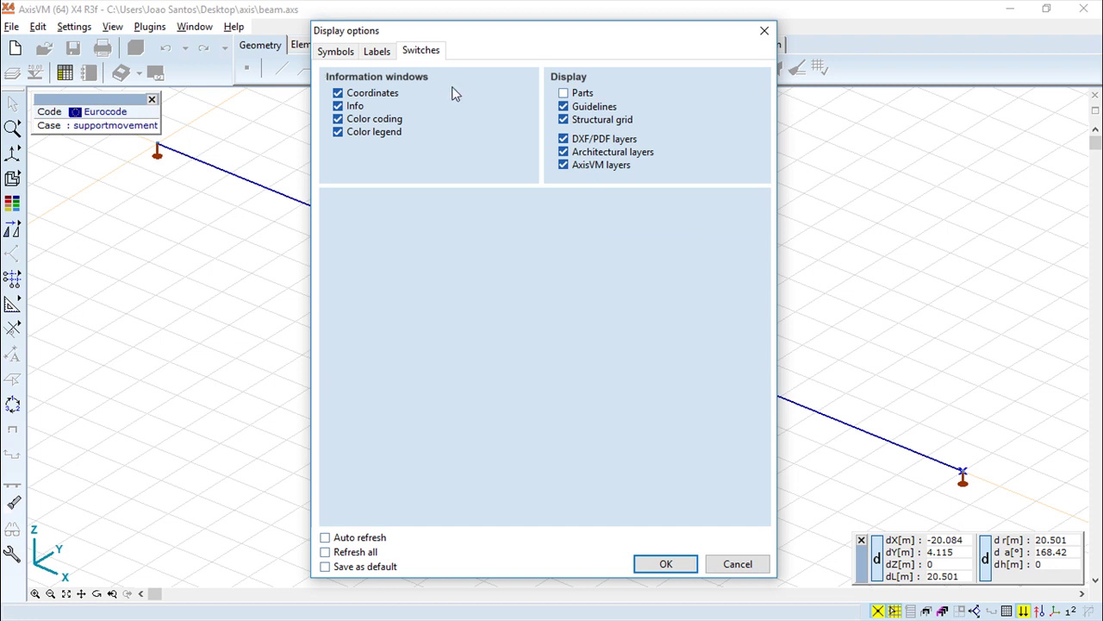
{"action": "left_click", "coordinate": [376, 51]}
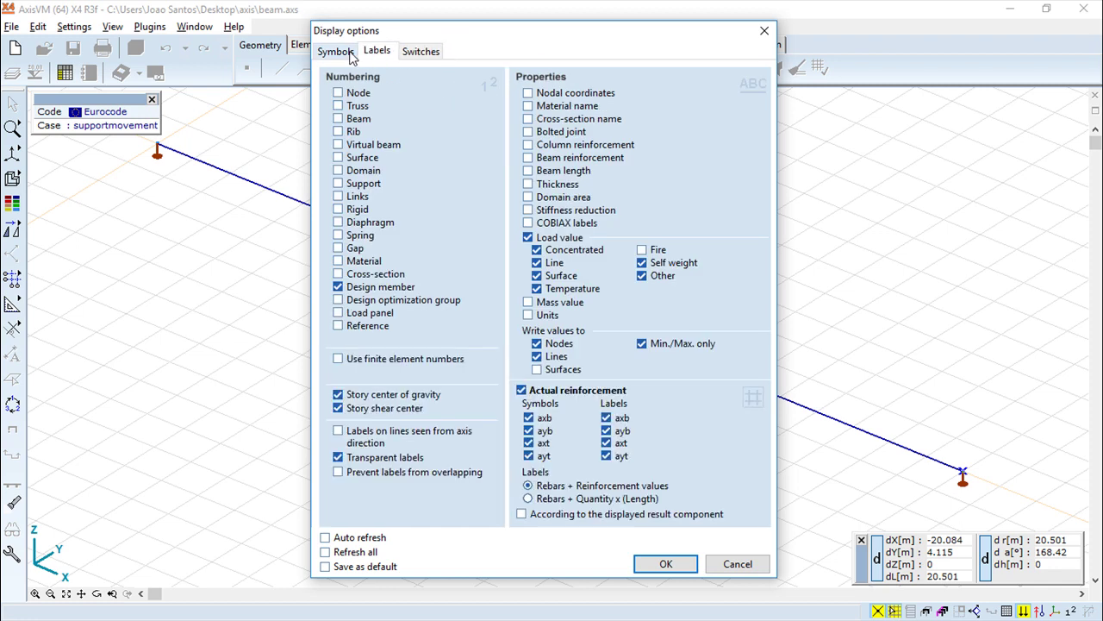
{"action": "left_click", "coordinate": [338, 53]}
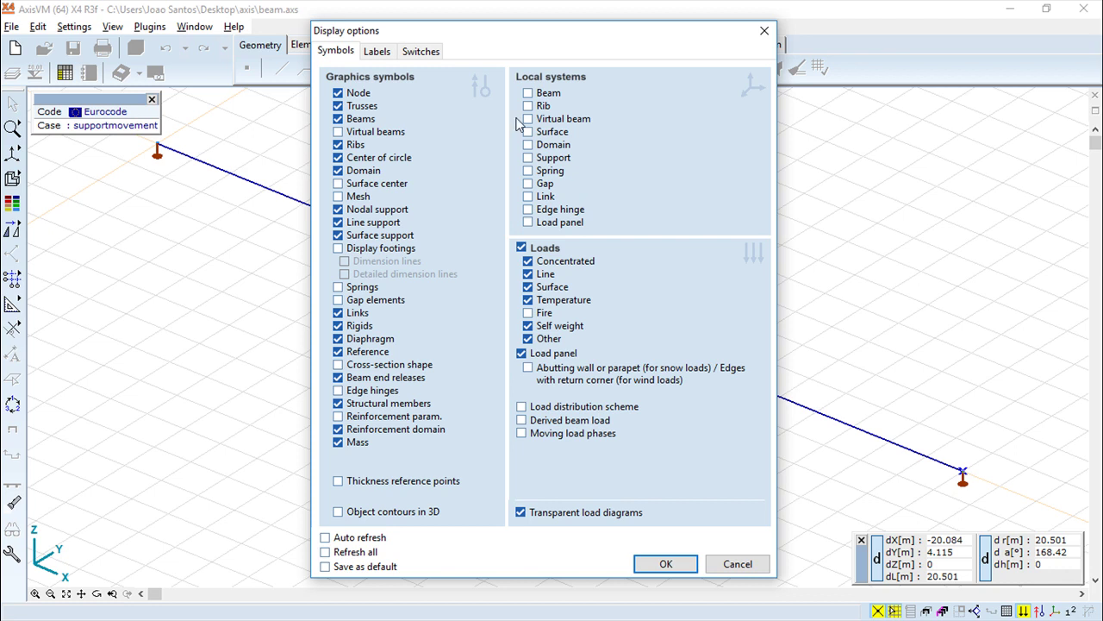
{"action": "left_click_drag", "start_coordinate": [481, 37], "coordinate": [691, 60]}
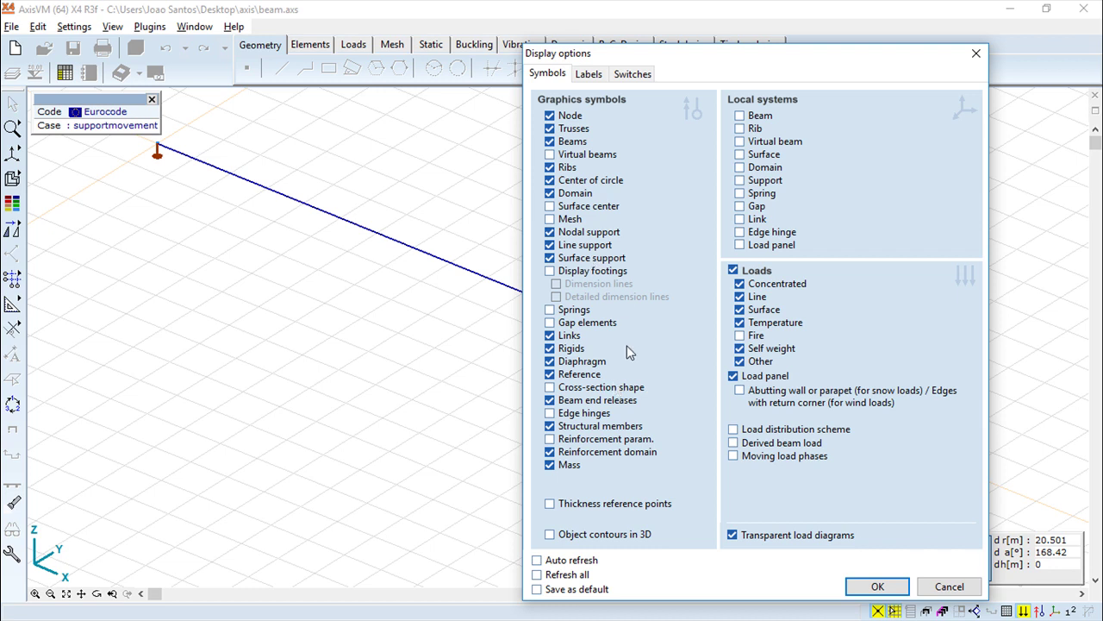
{"action": "left_click", "coordinate": [551, 536]}
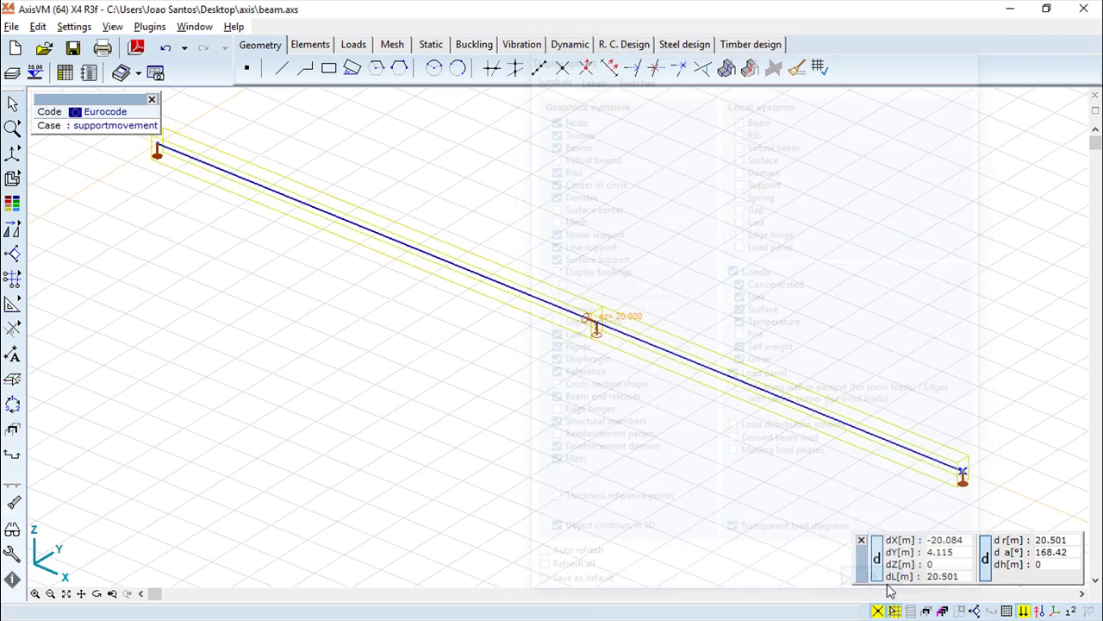
- Confirm the display options and nudge the view to see the beam's 3D contours
{"action": "left_click", "coordinate": [878, 586]}
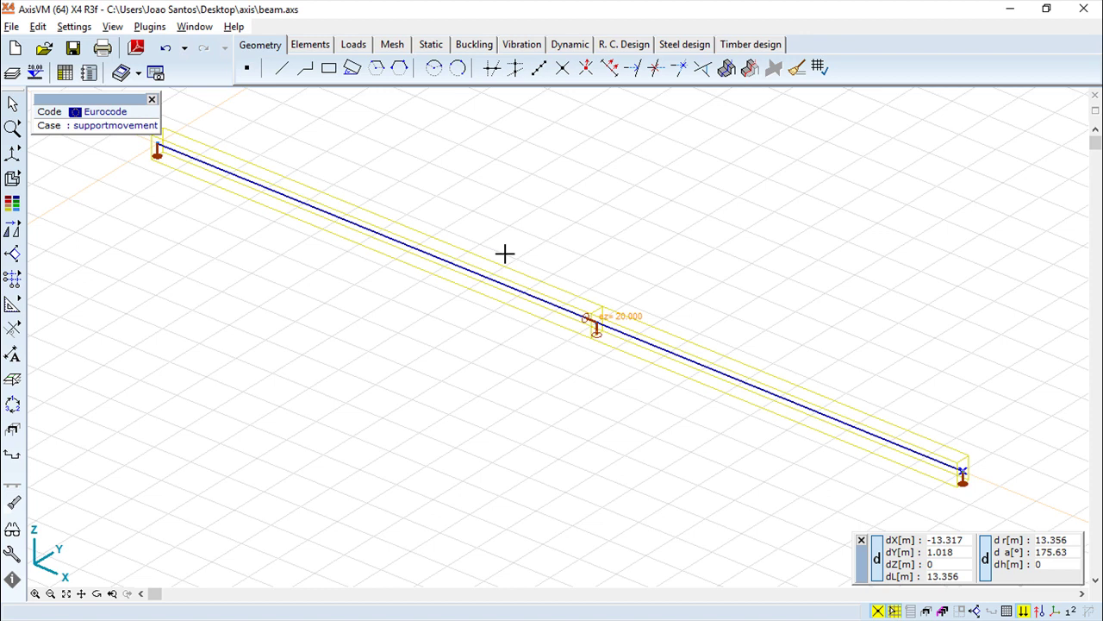
{"action": "middle_click_drag", "start_coordinate": [515, 225], "coordinate": [534, 245]}
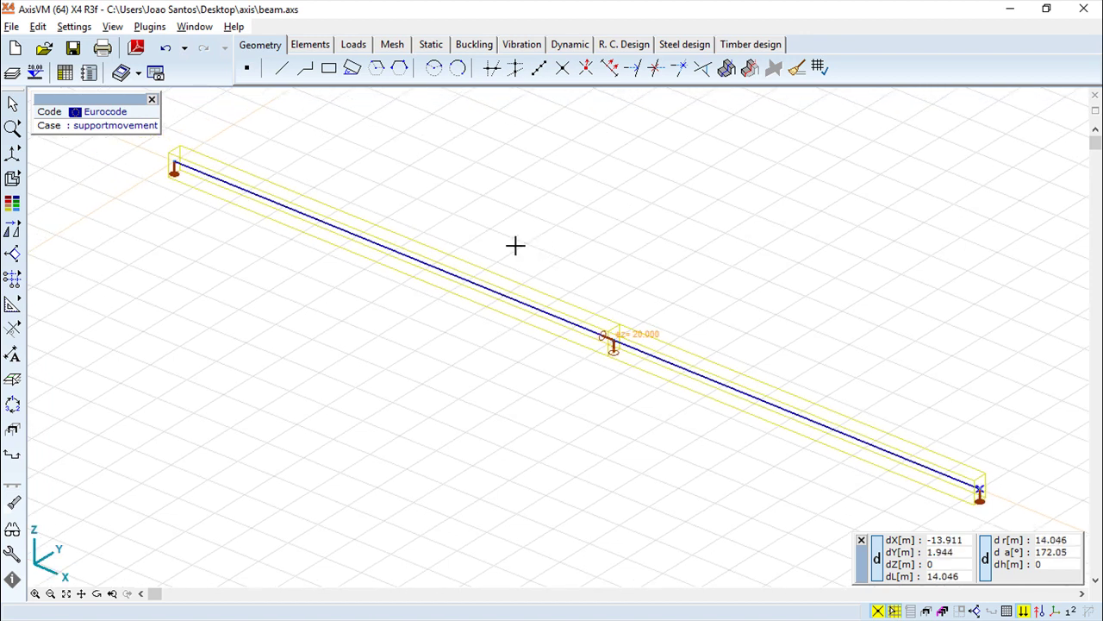
- Set the Grid & cursor grid type to Dot grid and confirm
{"action": "left_click", "coordinate": [74, 27]}
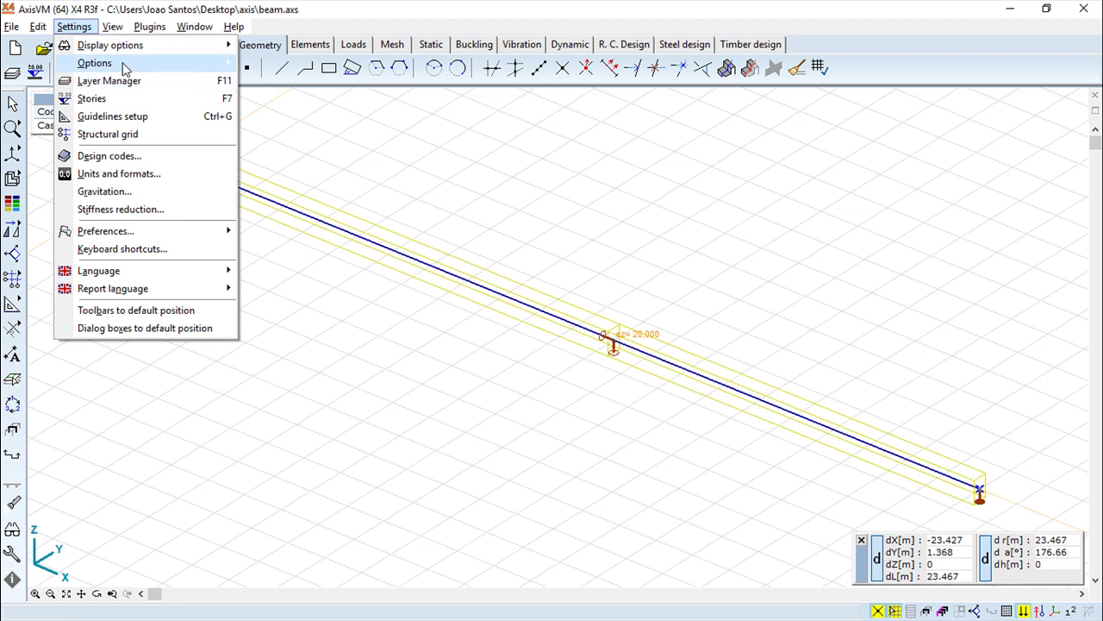
{"action": "mouse_move", "coordinate": [124, 67]}
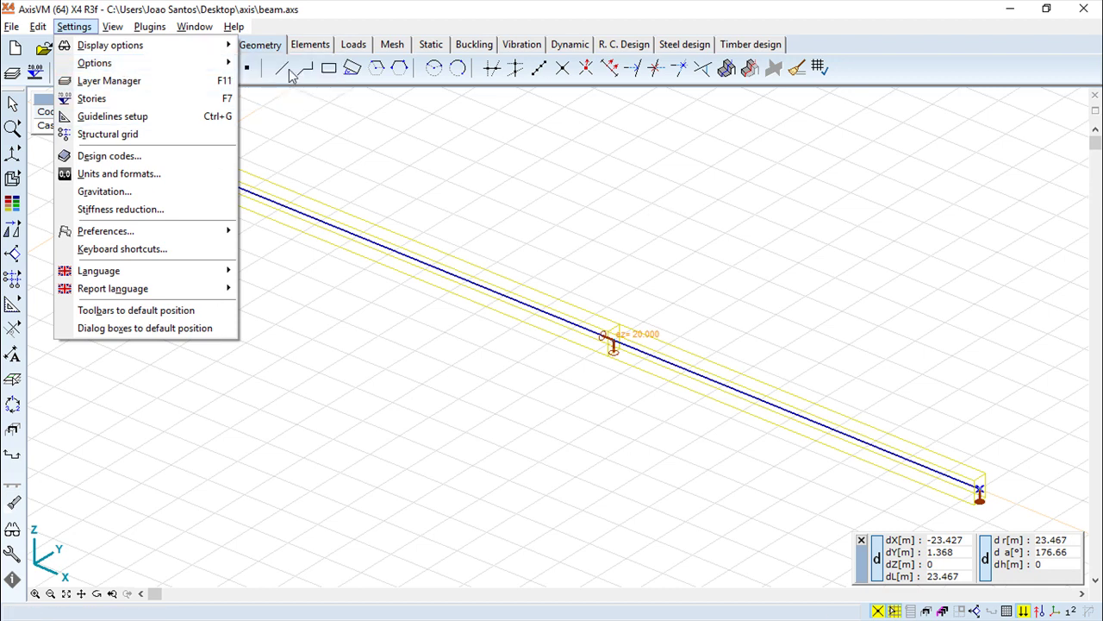
{"action": "left_click", "coordinate": [276, 64]}
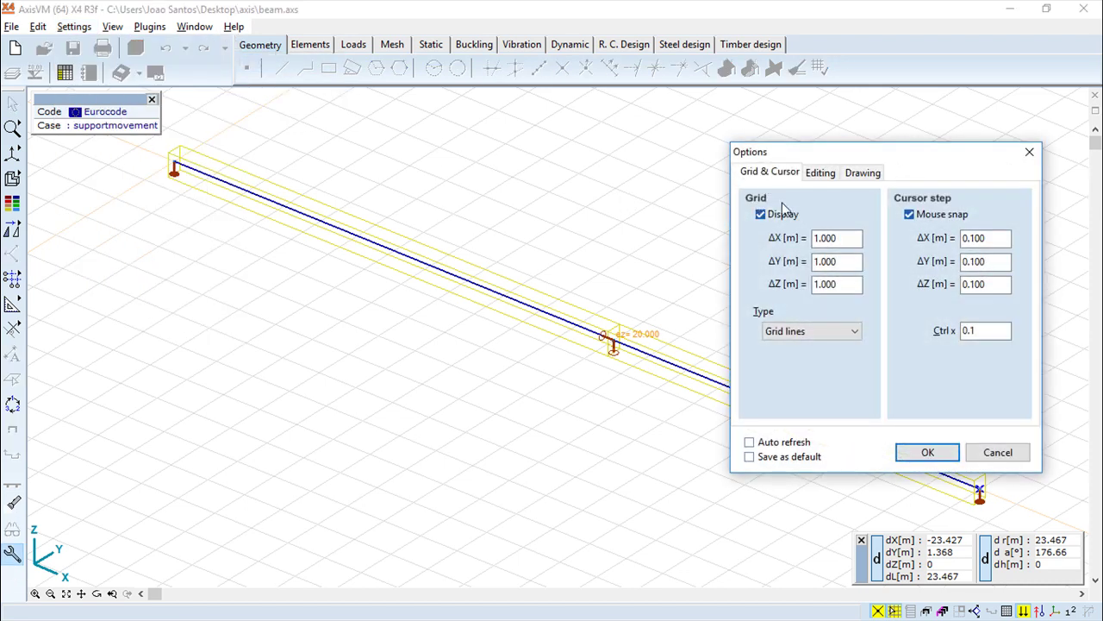
{"action": "left_click", "coordinate": [845, 332]}
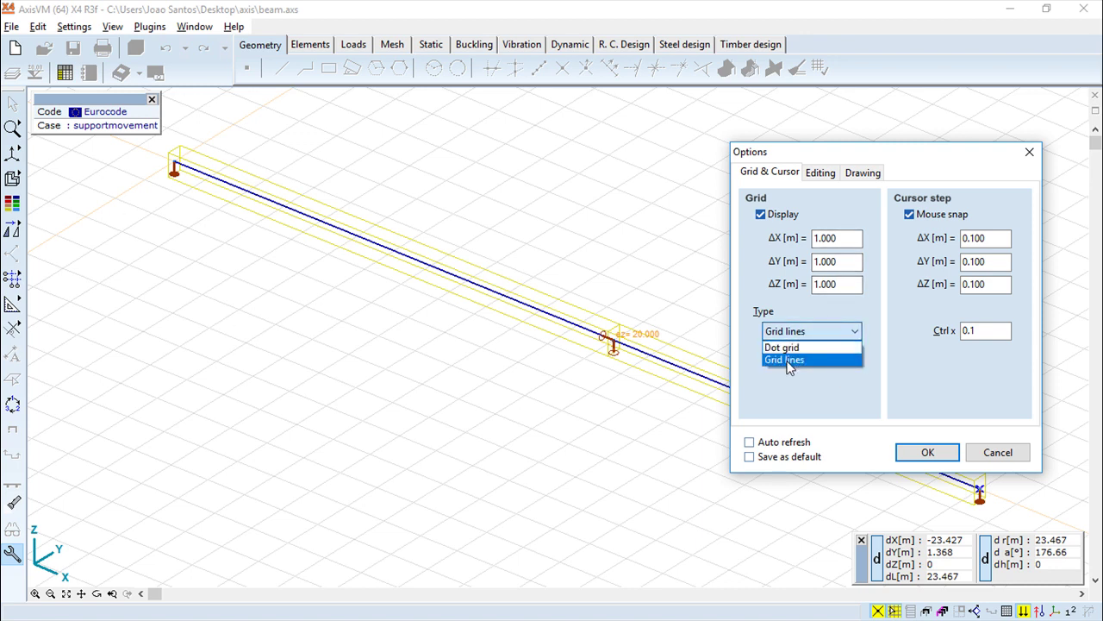
{"action": "left_click", "coordinate": [789, 348]}
{"action": "left_click", "coordinate": [927, 453]}
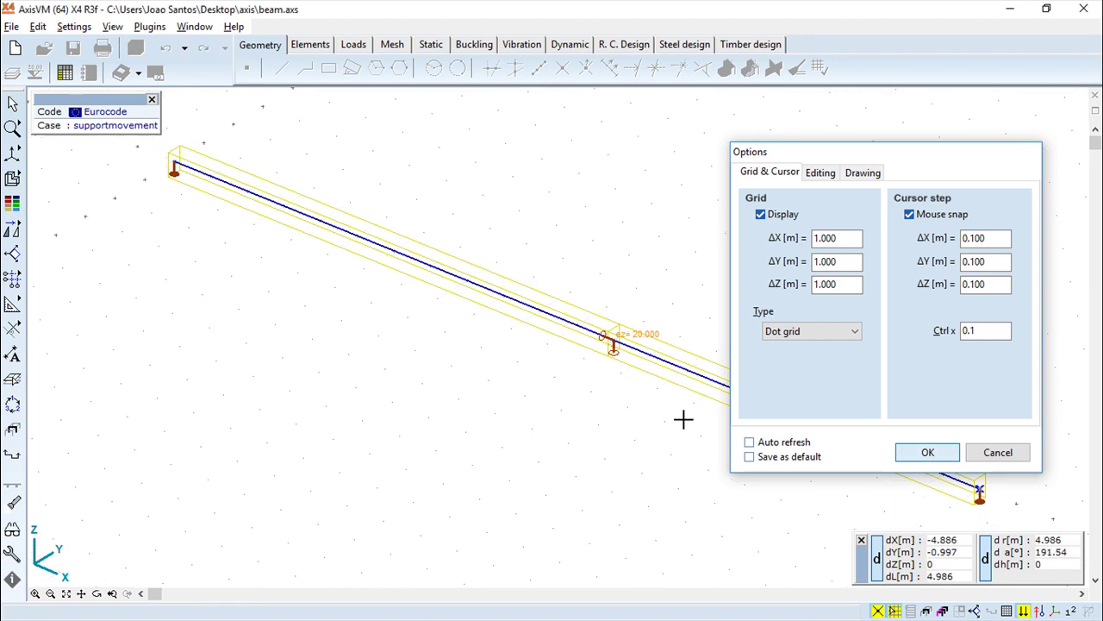
- Set the grid type back to Grid lines, review the Editing and Drawing tabs, and confirm
{"action": "left_click", "coordinate": [74, 26]}
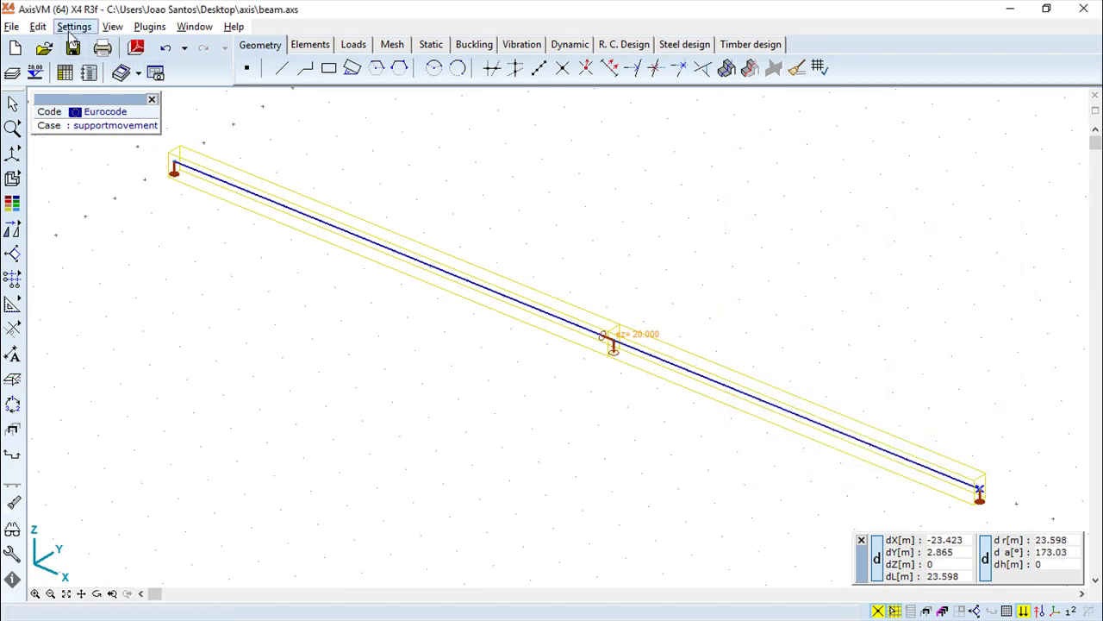
{"action": "mouse_move", "coordinate": [102, 67]}
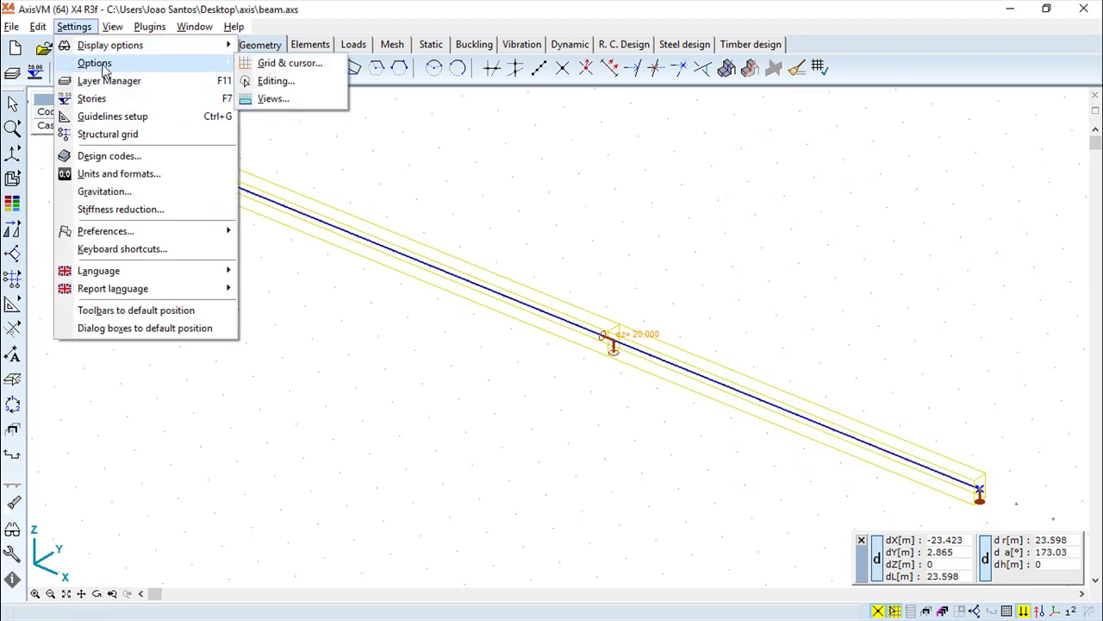
{"action": "left_click", "coordinate": [290, 64]}
{"action": "left_click", "coordinate": [803, 334]}
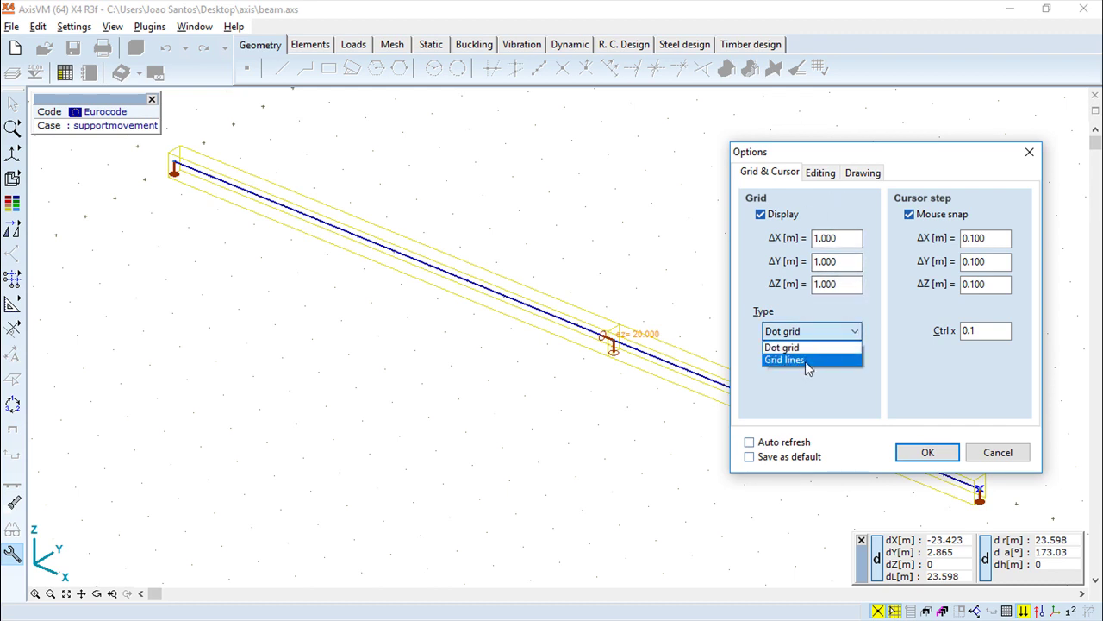
{"action": "left_click", "coordinate": [805, 361]}
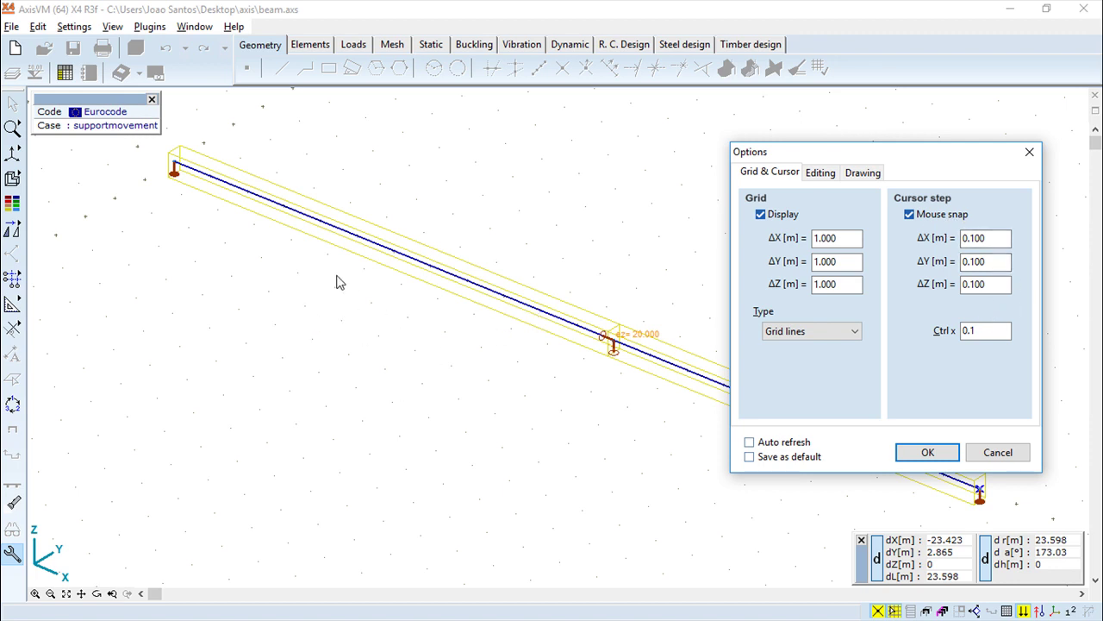
{"action": "left_click", "coordinate": [823, 175]}
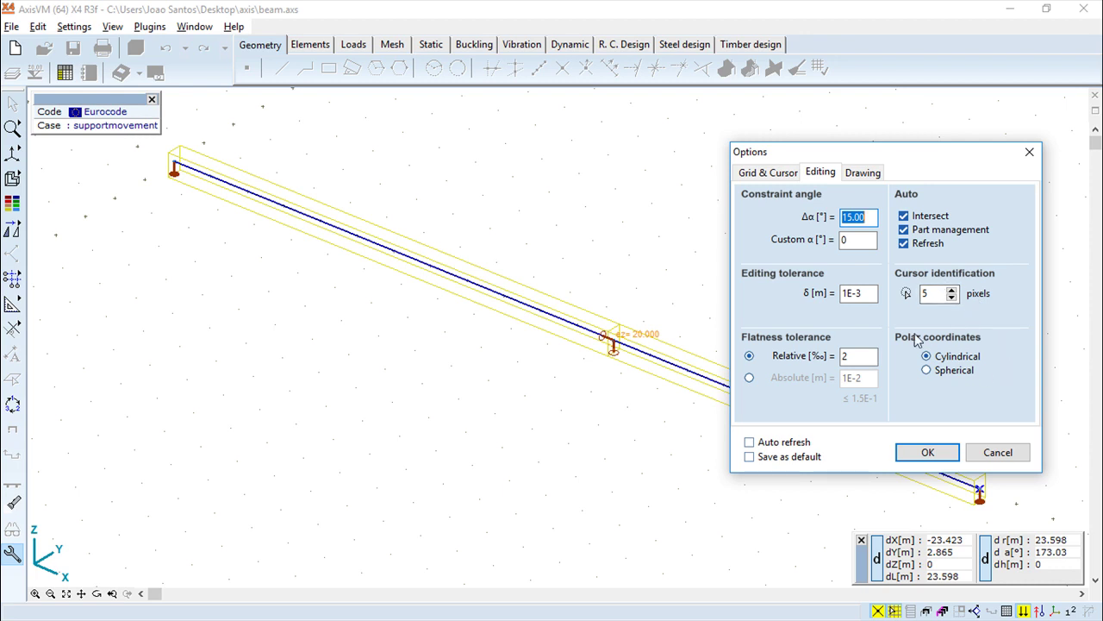
{"action": "left_click", "coordinate": [863, 174]}
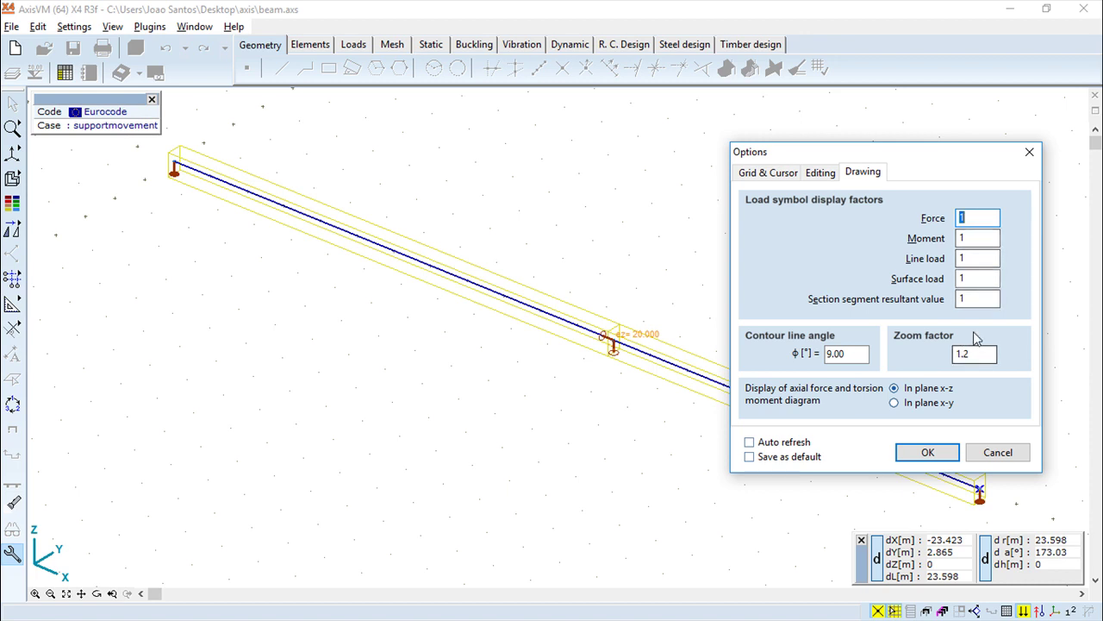
{"action": "left_click", "coordinate": [927, 452]}
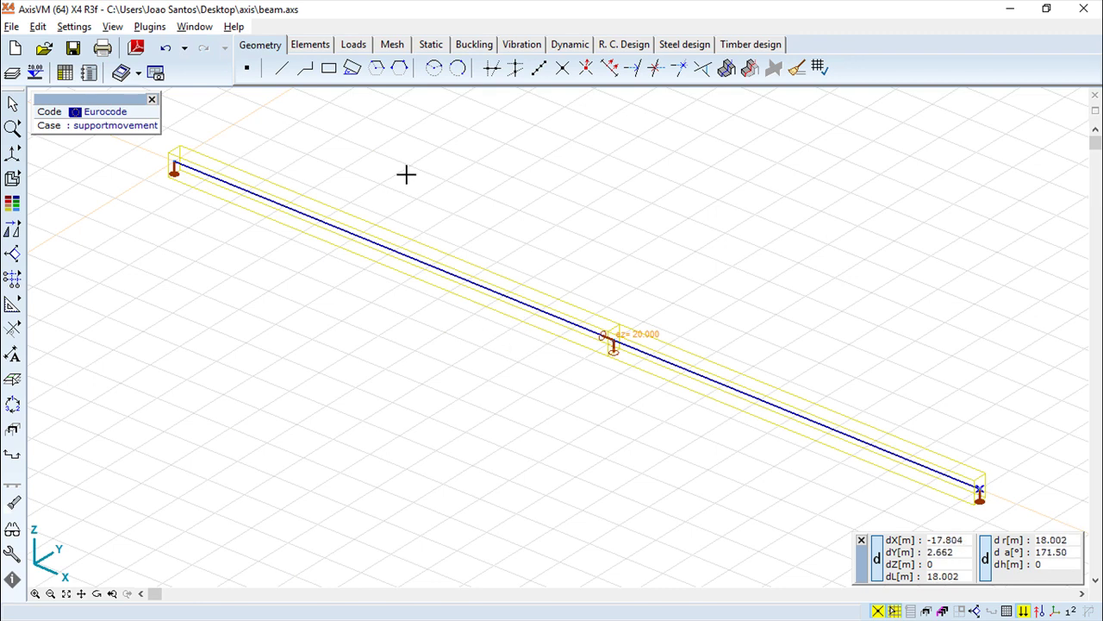
- Add Layer1 and Layer2 in the Layer Manager, then close it
{"action": "left_click", "coordinate": [74, 27]}
{"action": "mouse_move", "coordinate": [116, 29]}
{"action": "mouse_move", "coordinate": [77, 28]}
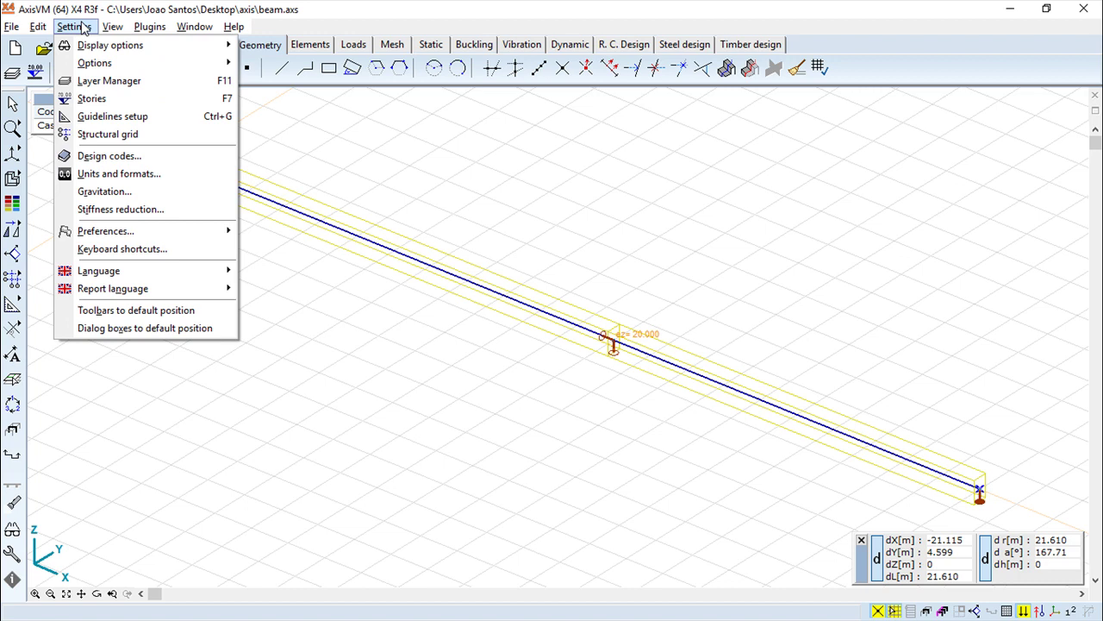
{"action": "left_click", "coordinate": [109, 81]}
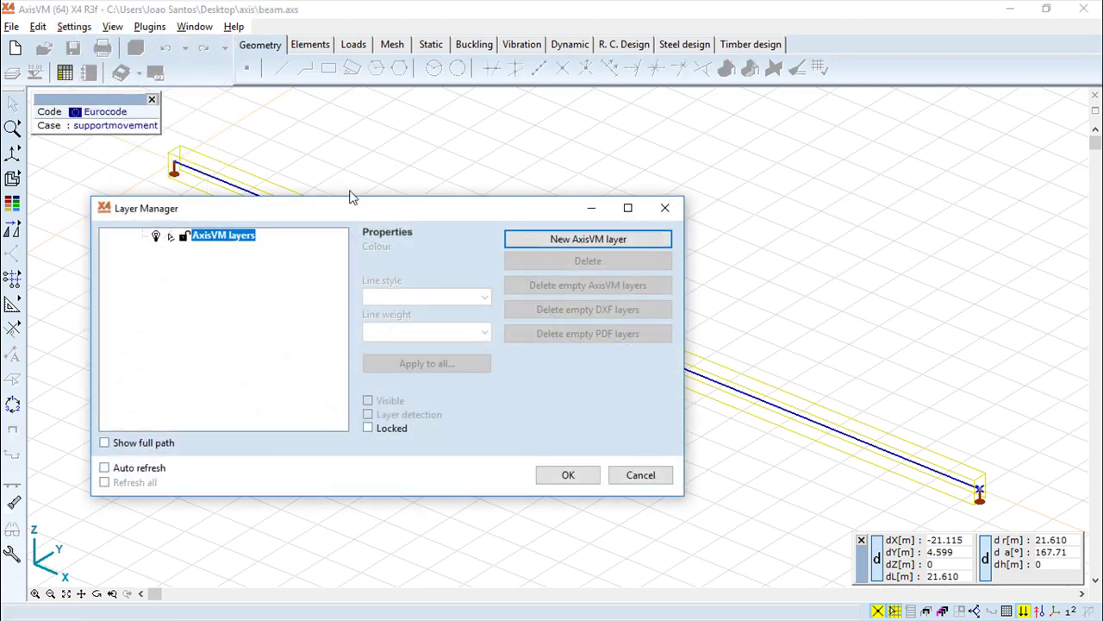
{"action": "left_click_drag", "start_coordinate": [348, 200], "coordinate": [532, 176]}
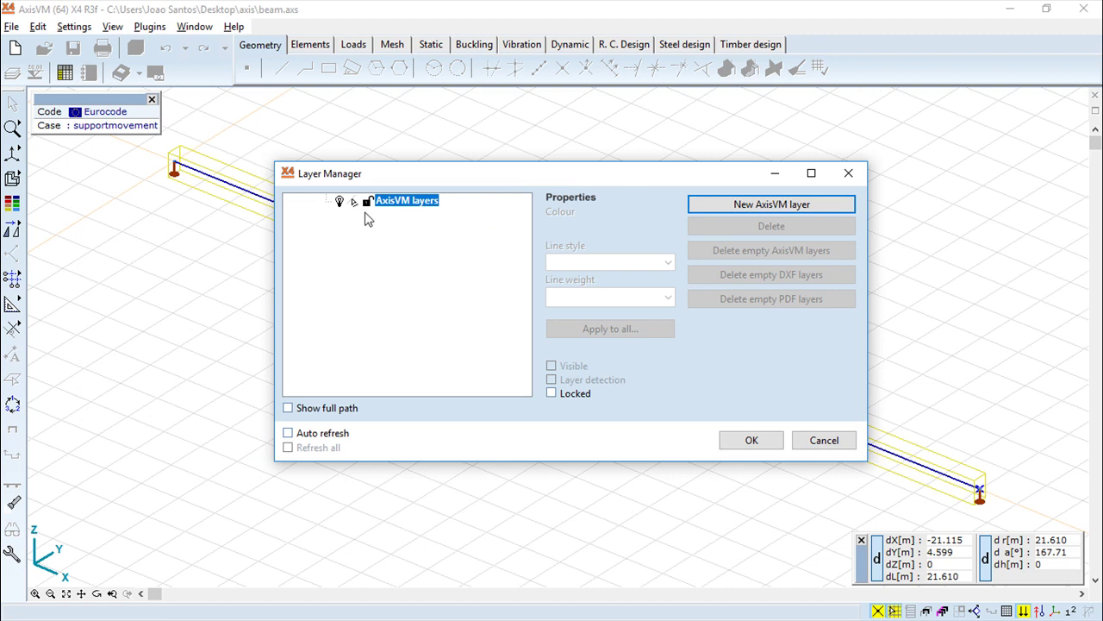
{"action": "left_click", "coordinate": [774, 205]}
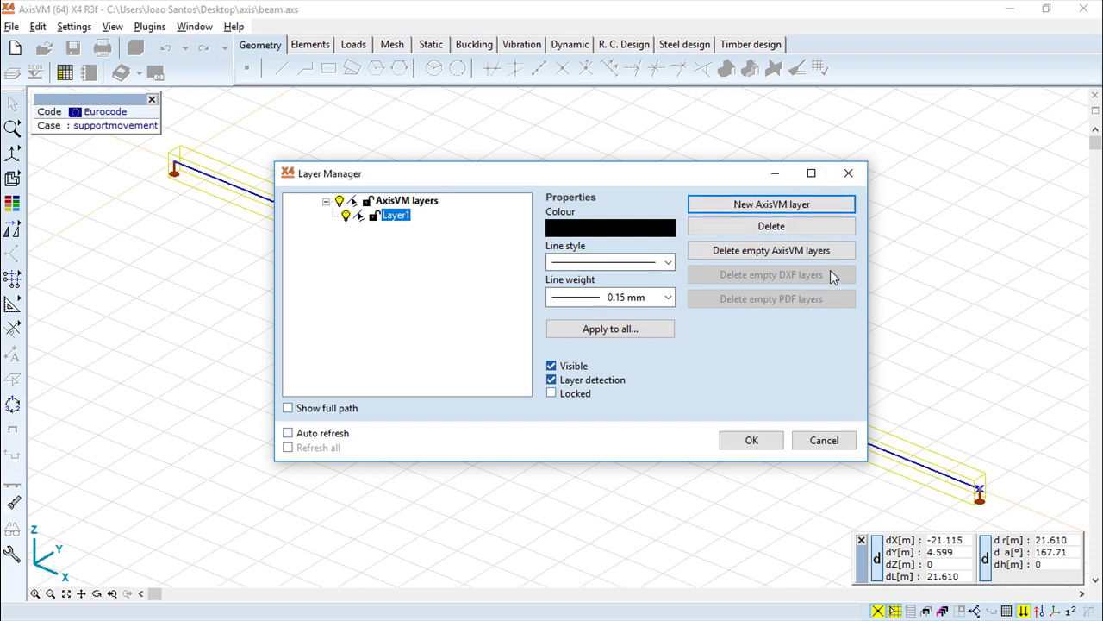
{"action": "left_click", "coordinate": [791, 204]}
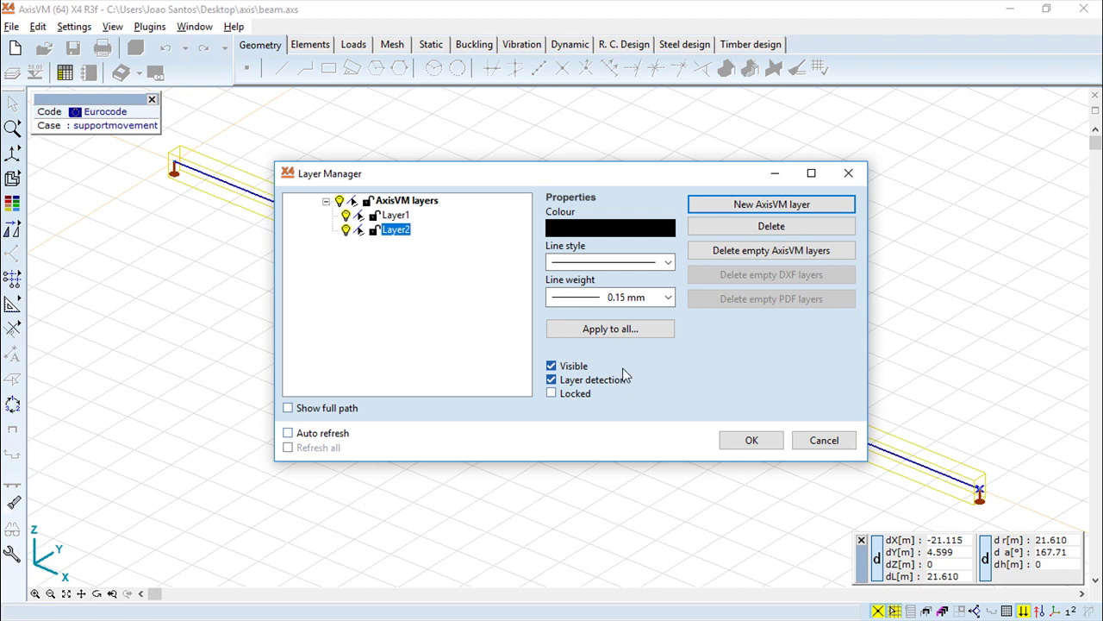
{"action": "left_click", "coordinate": [824, 441]}
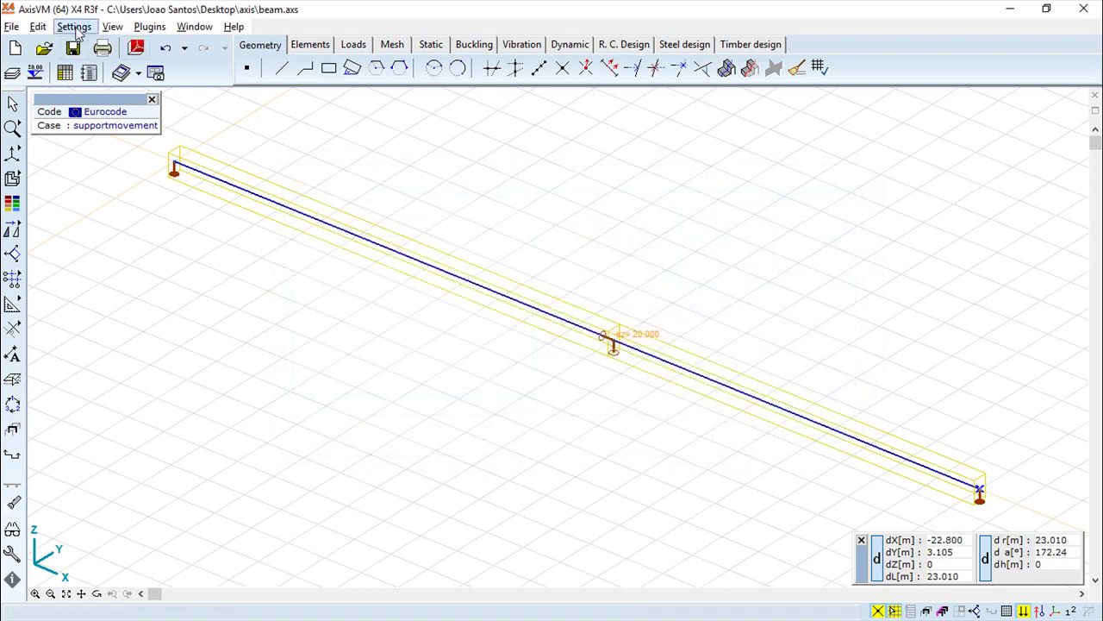
{"action": "left_click", "coordinate": [74, 27]}
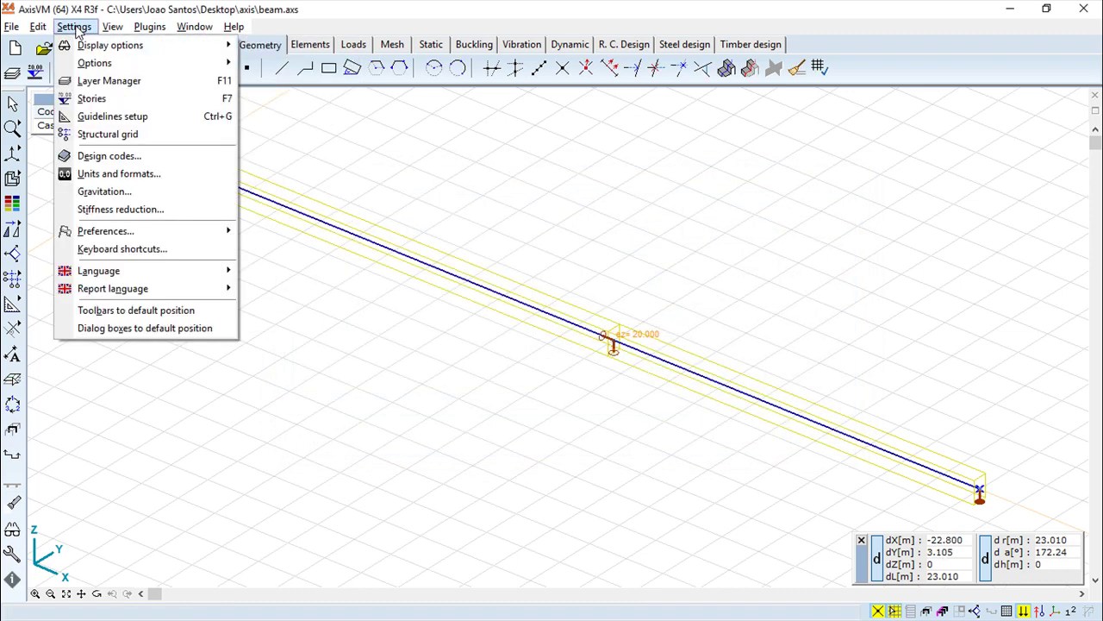
{"action": "left_click", "coordinate": [93, 100]}
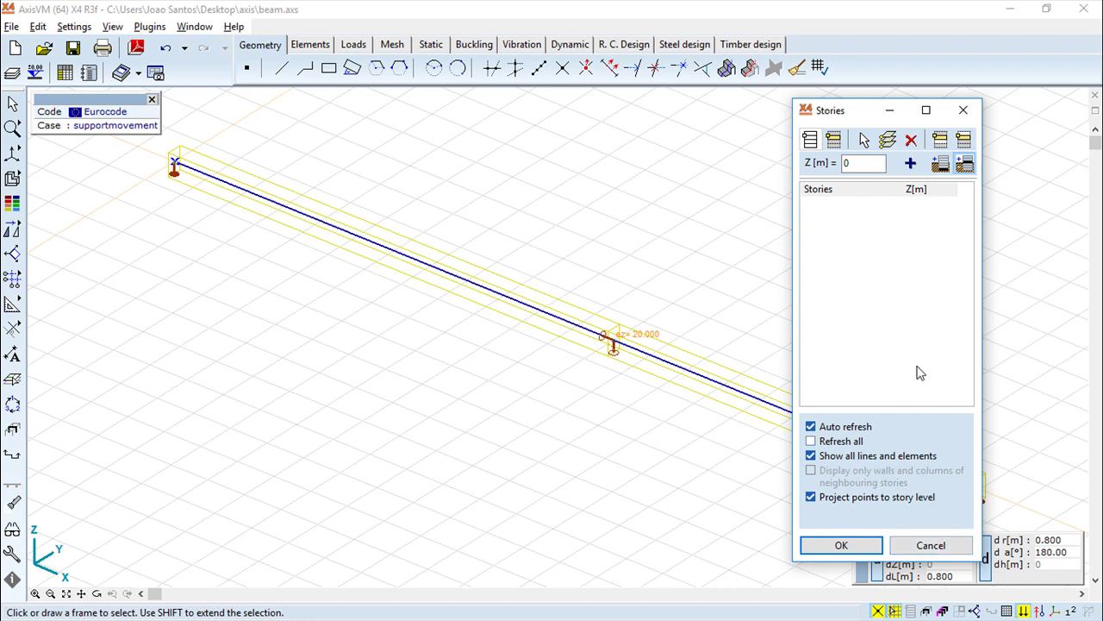
{"action": "left_click", "coordinate": [931, 545]}
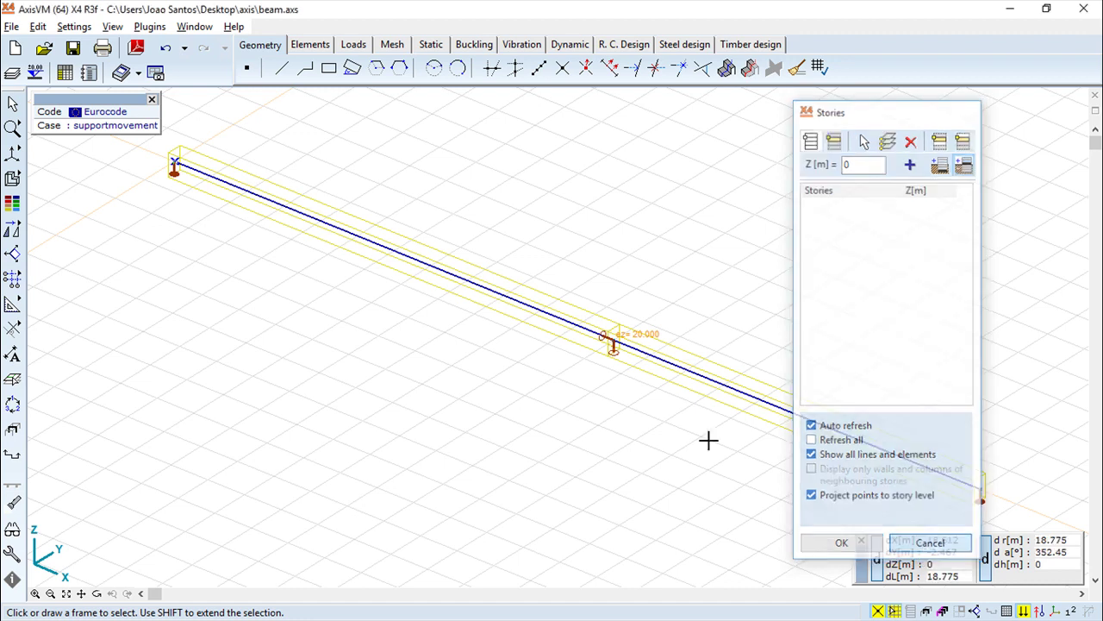
- Inspect the empty Guideline setup dialog and cancel it without adding guidelines
{"action": "left_click", "coordinate": [74, 26]}
{"action": "left_click", "coordinate": [112, 117]}
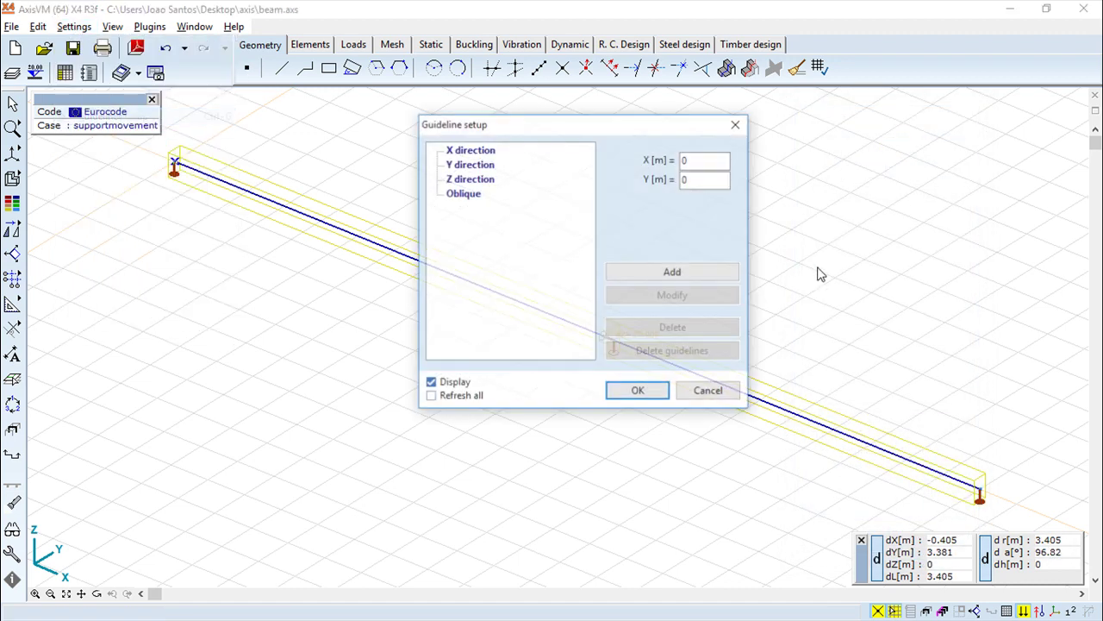
{"action": "left_click_drag", "start_coordinate": [566, 128], "coordinate": [590, 172]}
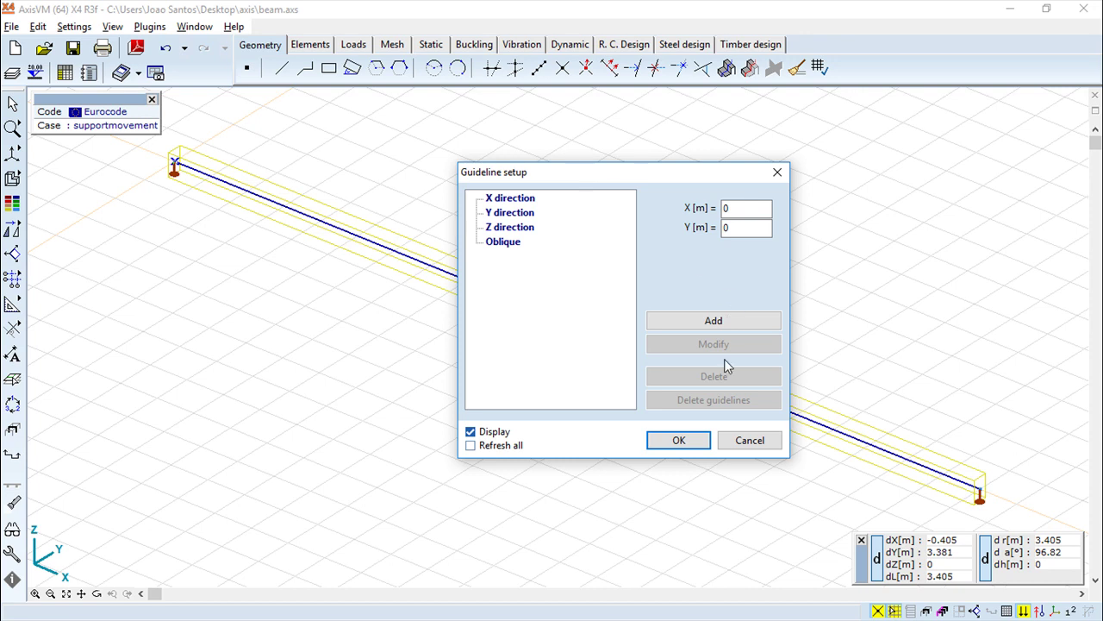
{"action": "left_click", "coordinate": [749, 443]}
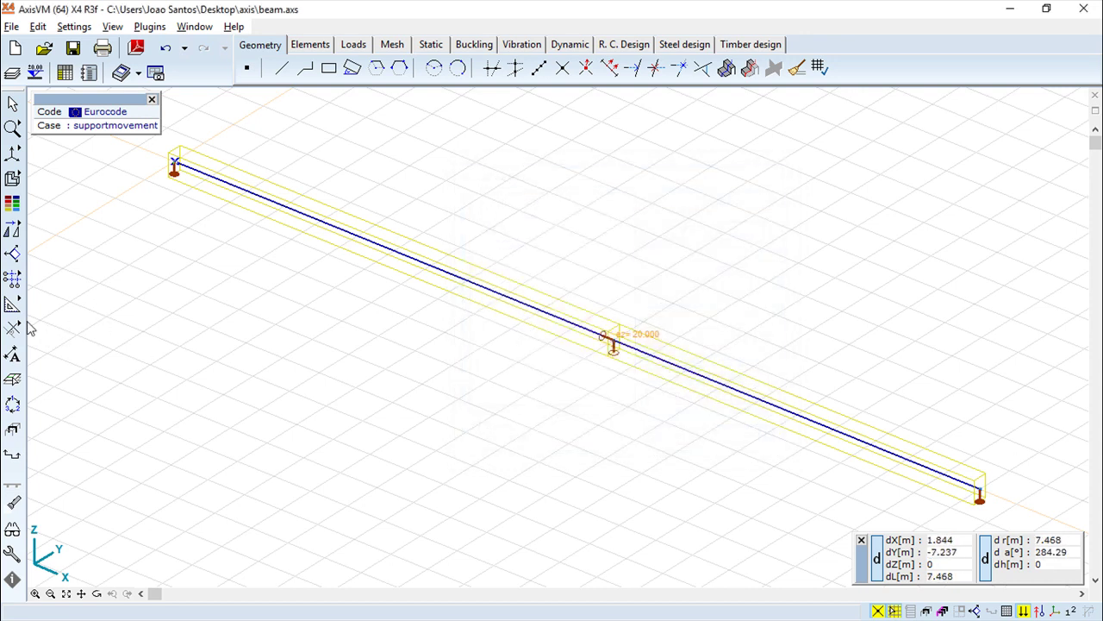
{"action": "mouse_move", "coordinate": [14, 315]}
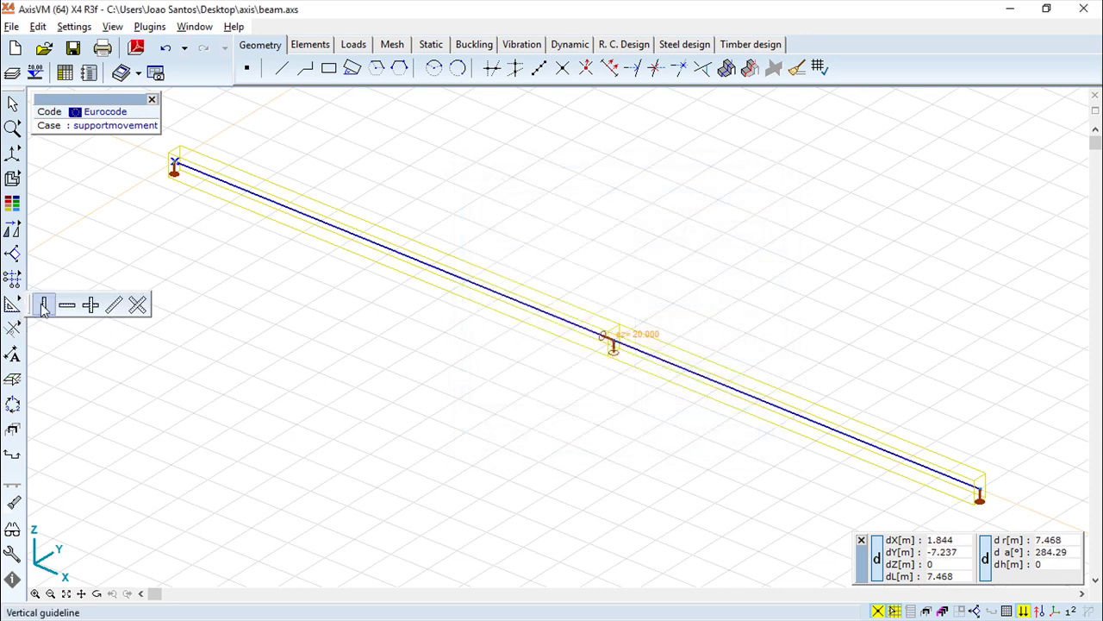
- Start an oblique guideline from a point beside the beam, then cancel it with Esc
{"action": "left_click", "coordinate": [114, 305]}
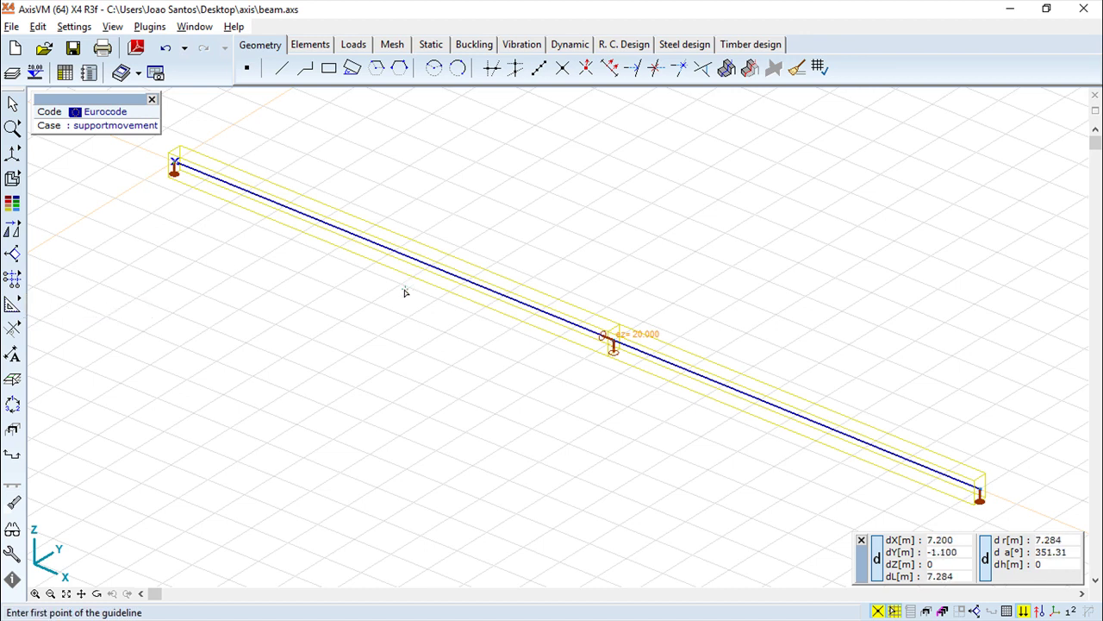
{"action": "left_click", "coordinate": [452, 305]}
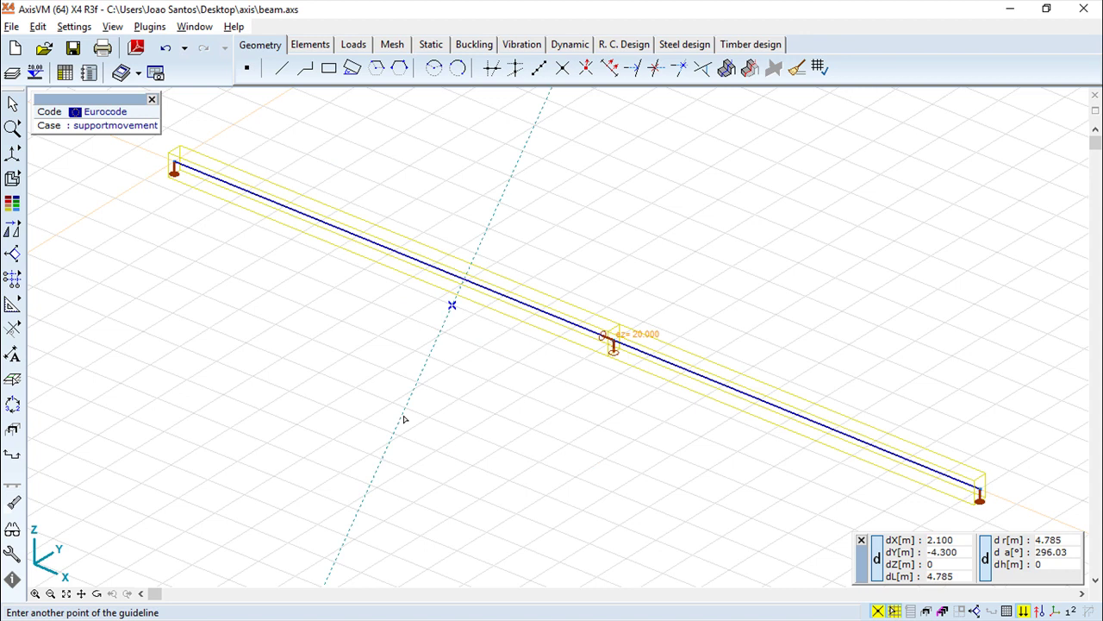
{"action": "key", "text": "Escape"}
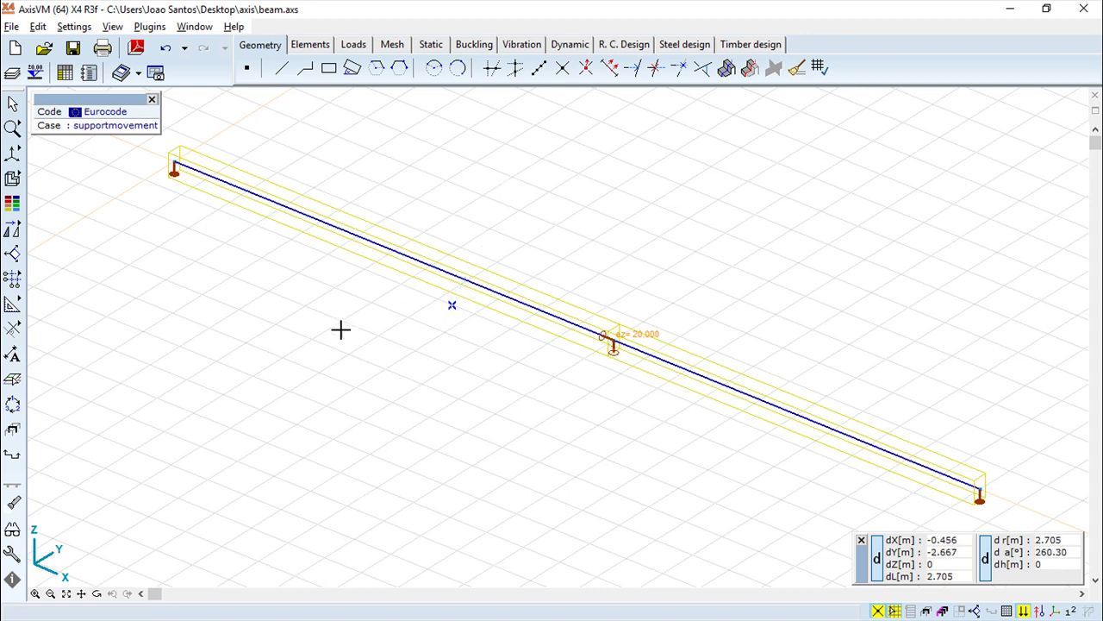
{"action": "left_click", "coordinate": [70, 30]}
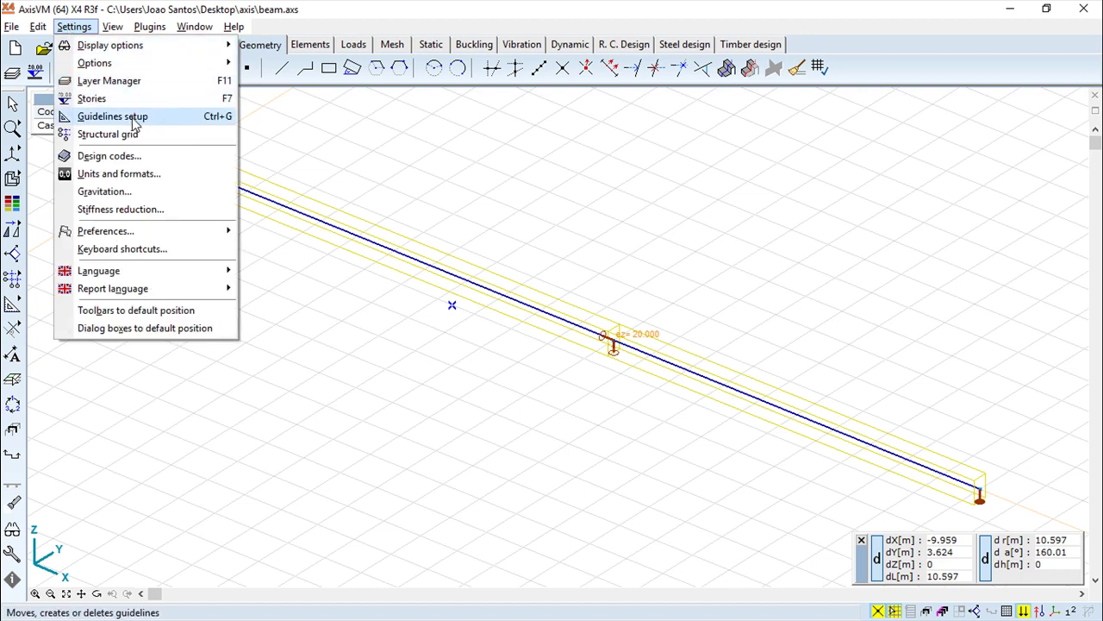
- Add an oblique guideline with angle a = 45 in Guideline setup
{"action": "left_click", "coordinate": [135, 122]}
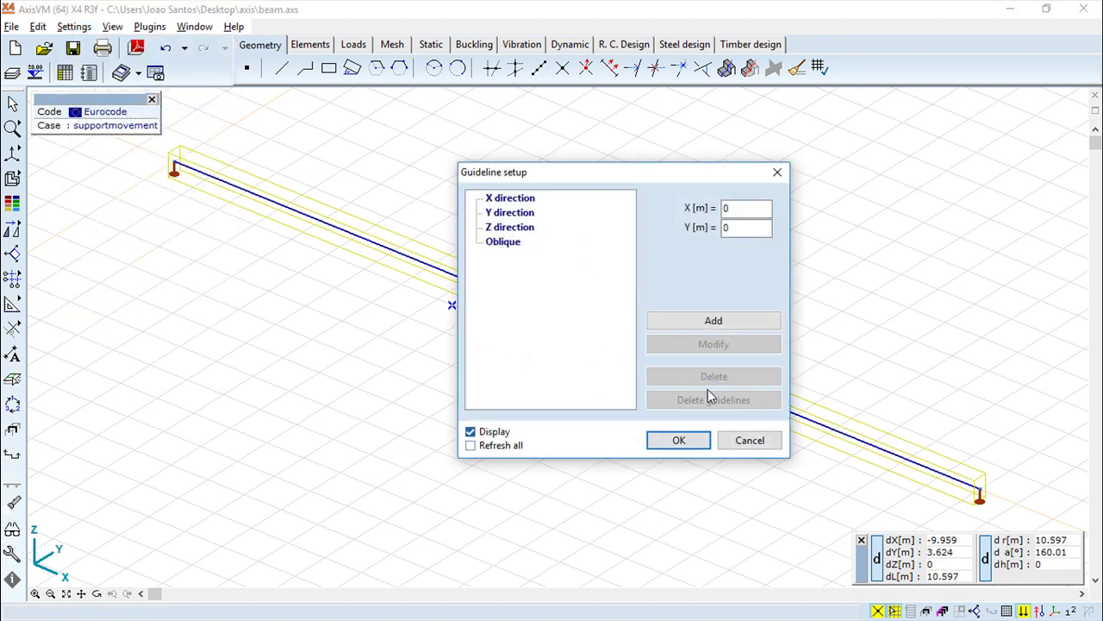
{"action": "left_click", "coordinate": [502, 244]}
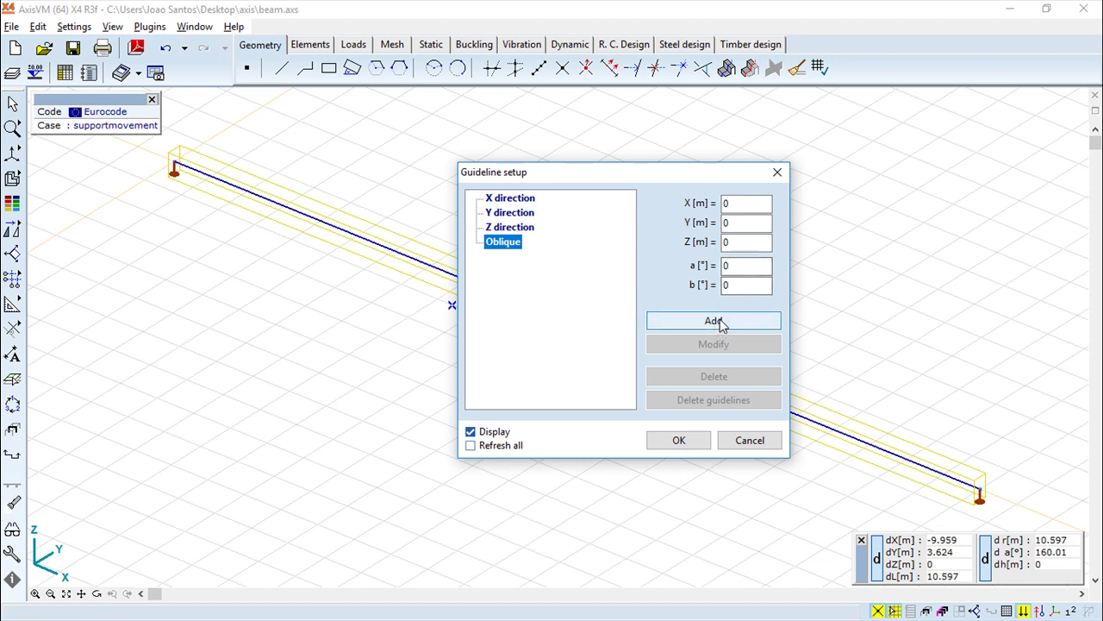
{"action": "left_click", "coordinate": [737, 204]}
{"action": "left_click", "coordinate": [738, 242]}
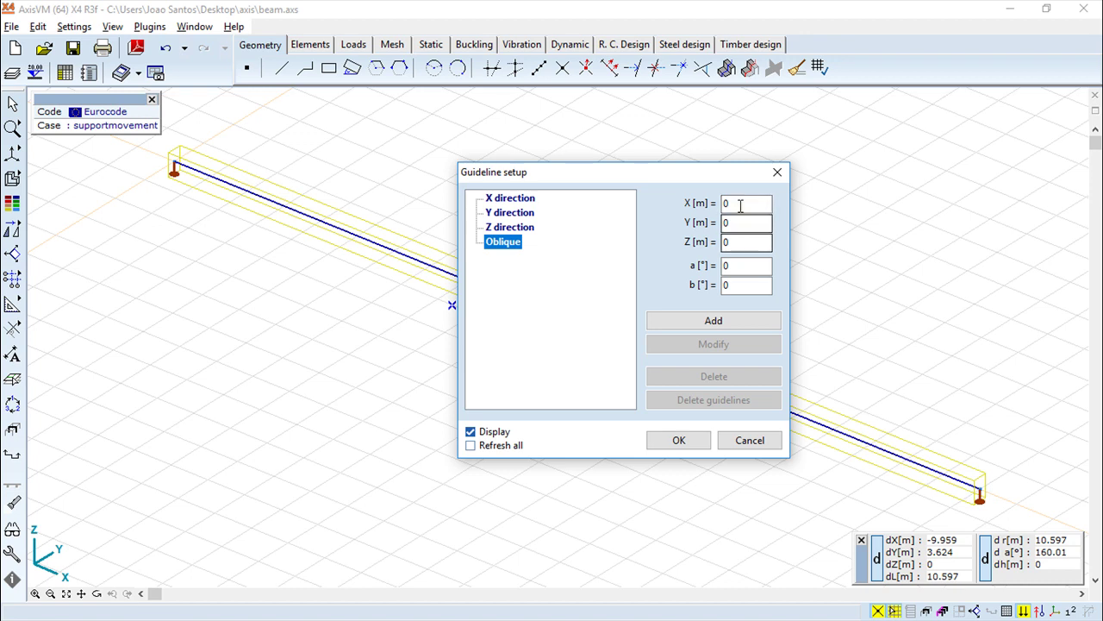
{"action": "left_click_drag", "start_coordinate": [746, 262], "coordinate": [714, 265]}
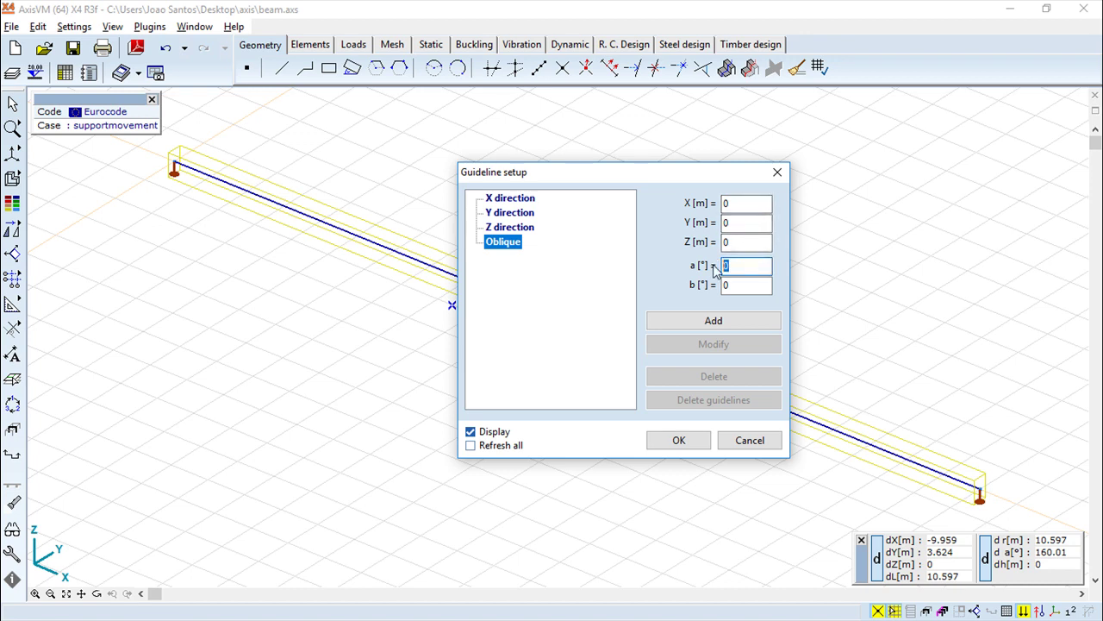
{"action": "type", "text": "45"}
{"action": "left_click", "coordinate": [747, 281]}
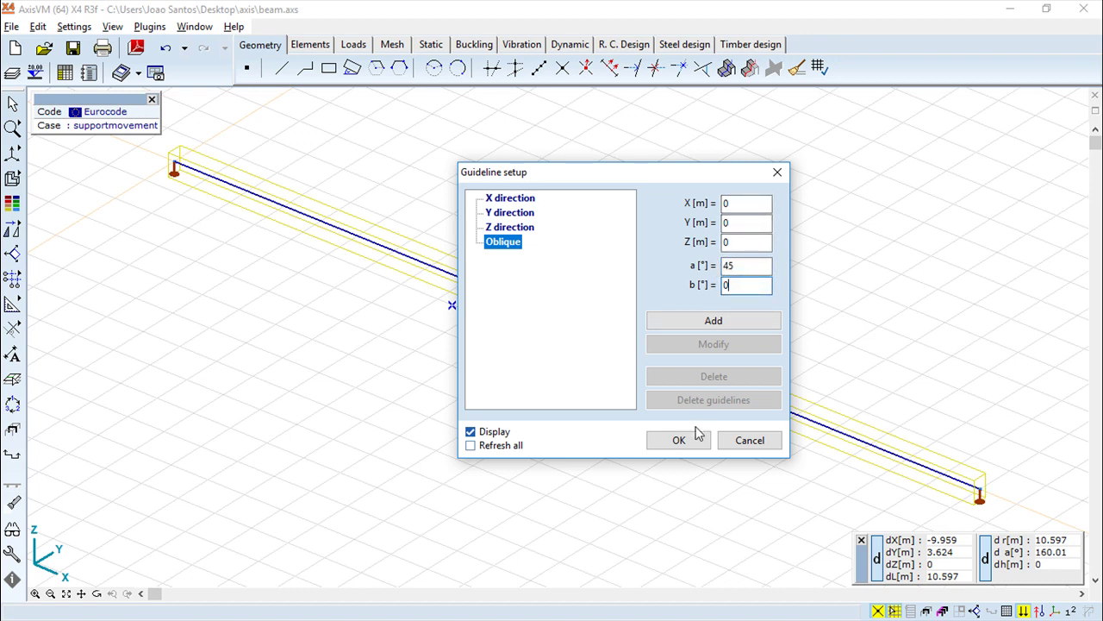
{"action": "left_click", "coordinate": [723, 320]}
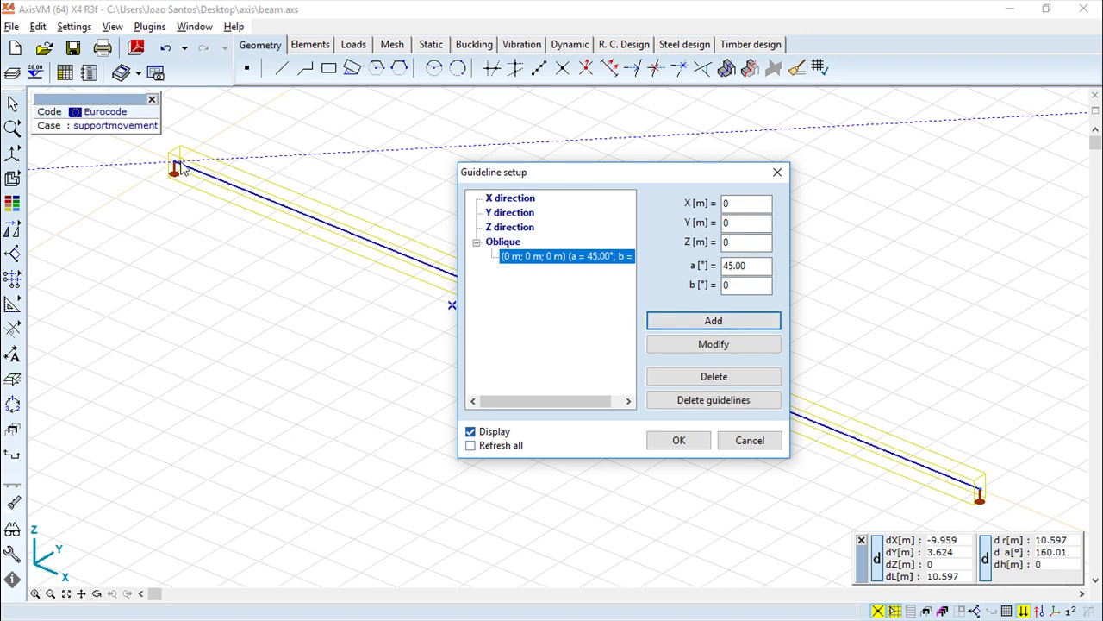
- Add a second oblique guideline at a = -45, then discard both with Cancel
{"action": "left_click", "coordinate": [750, 281]}
{"action": "left_click_drag", "start_coordinate": [744, 268], "coordinate": [661, 270]}
{"action": "type", "text": "-45"}
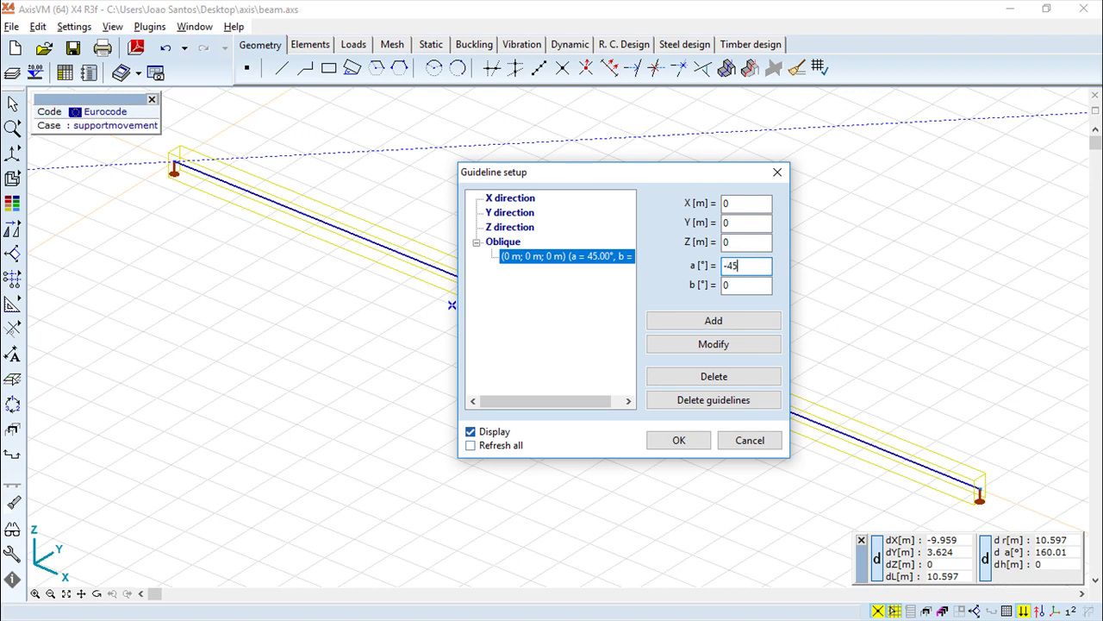
{"action": "left_click", "coordinate": [721, 321]}
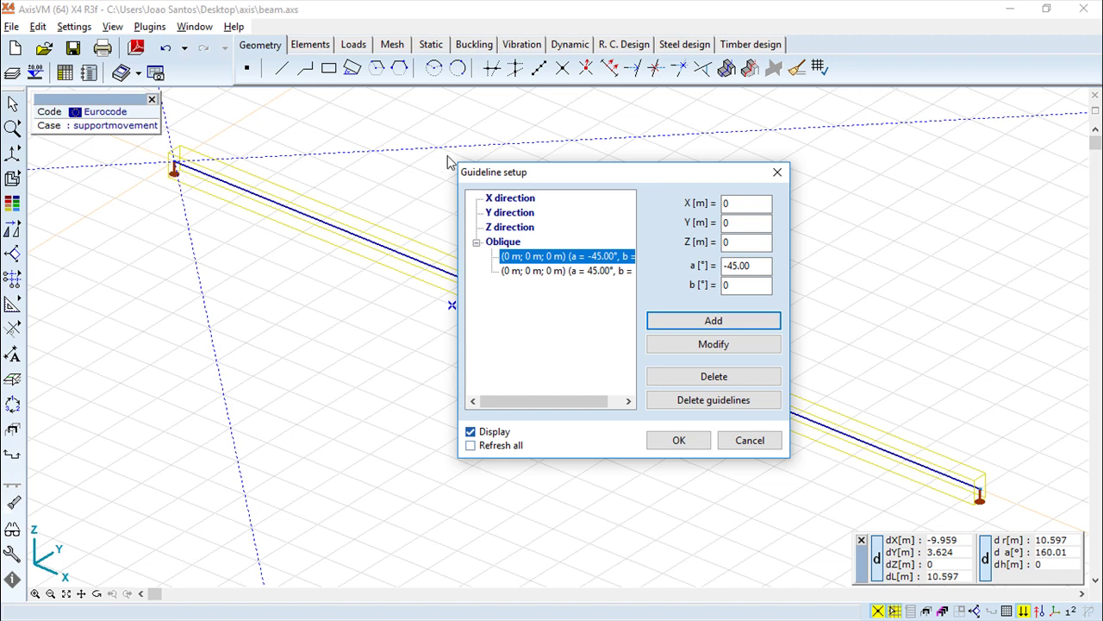
{"action": "left_click", "coordinate": [749, 439]}
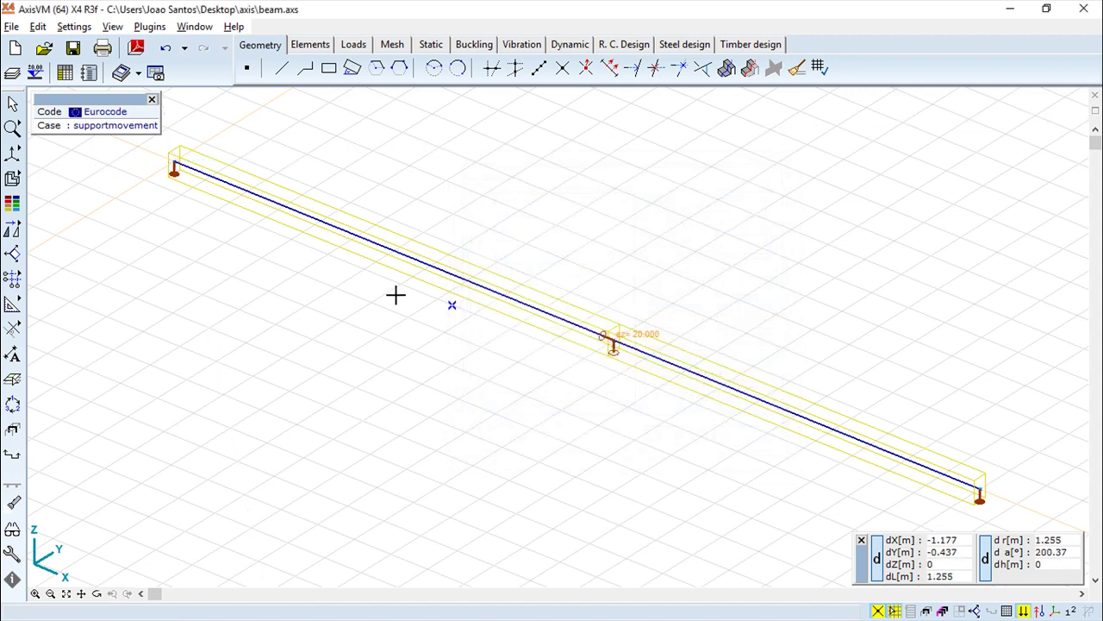
- Create a new structural grid and choose the first grid label position
{"action": "left_click", "coordinate": [74, 27]}
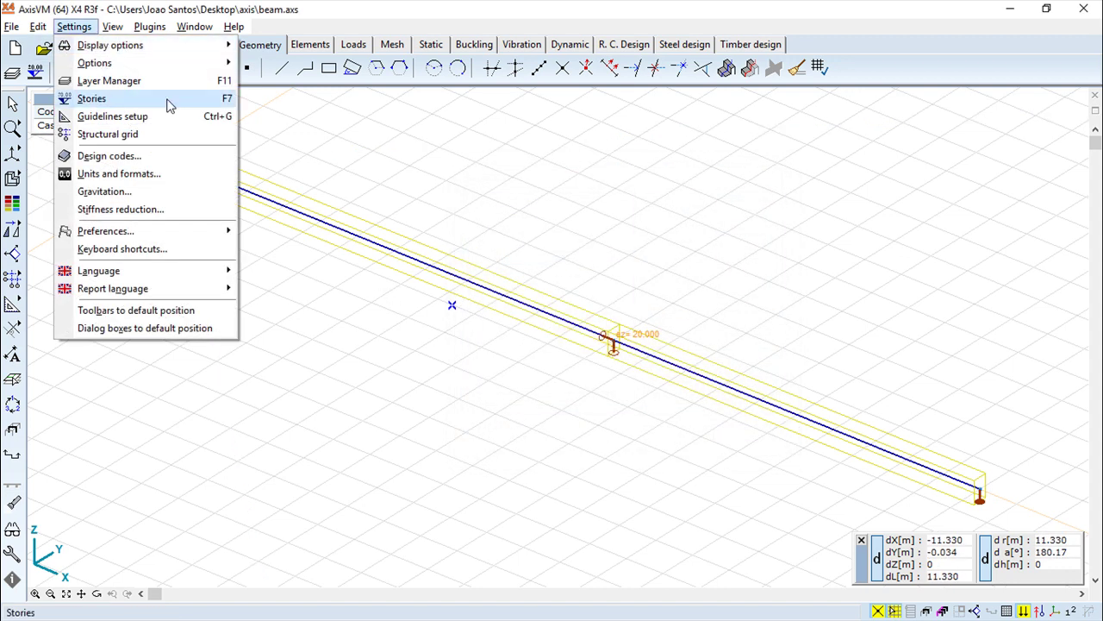
{"action": "left_click", "coordinate": [112, 138]}
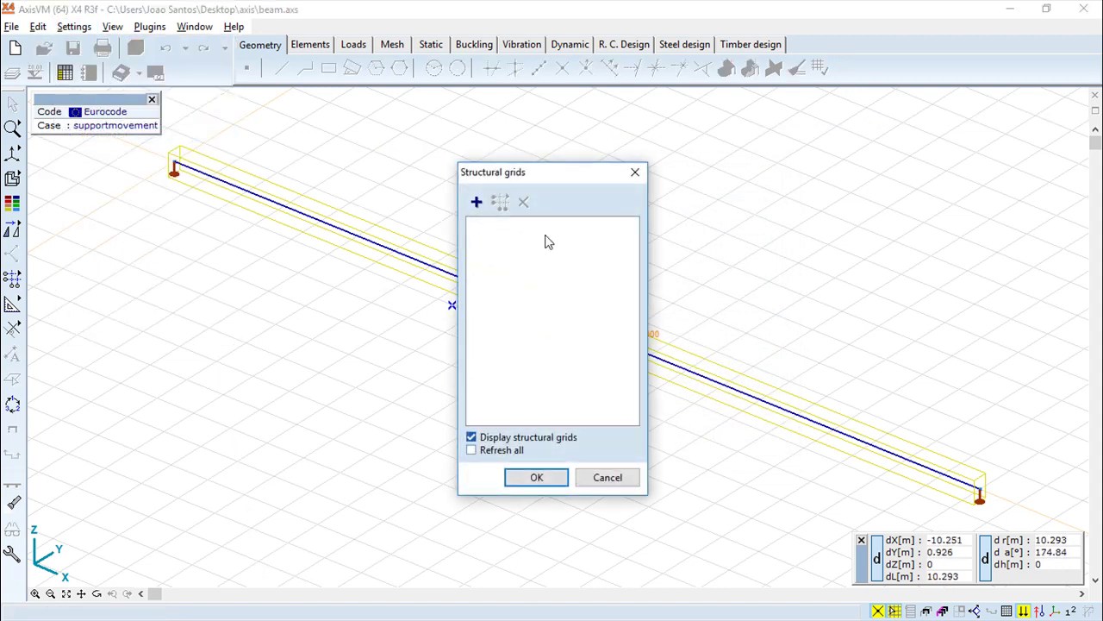
{"action": "left_click", "coordinate": [476, 202]}
{"action": "left_click_drag", "start_coordinate": [361, 157], "coordinate": [628, 177]}
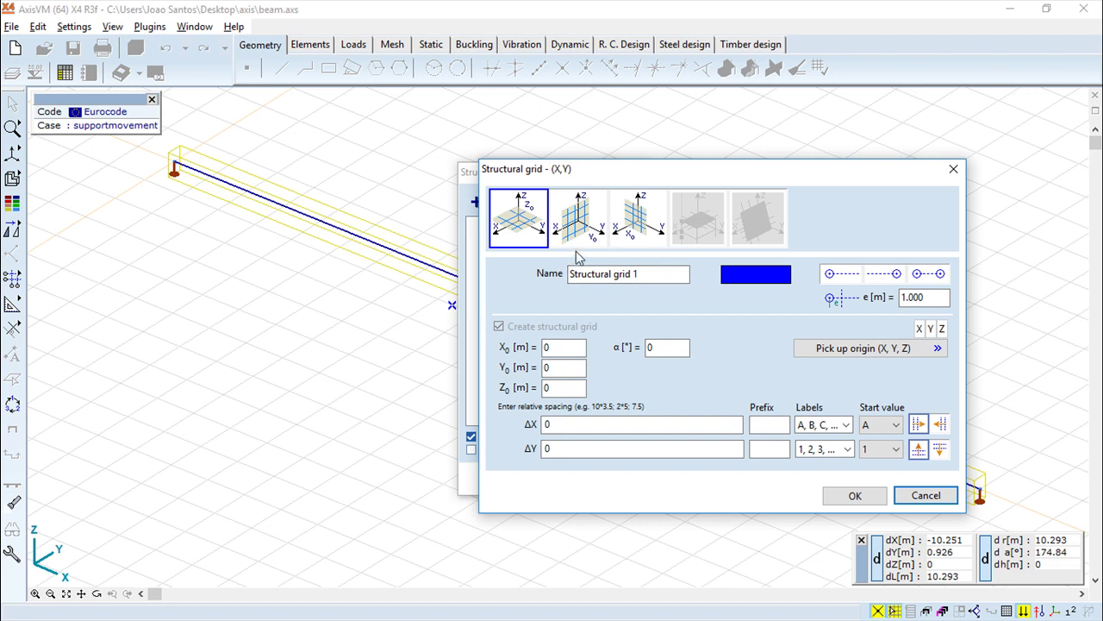
{"action": "left_click", "coordinate": [833, 275]}
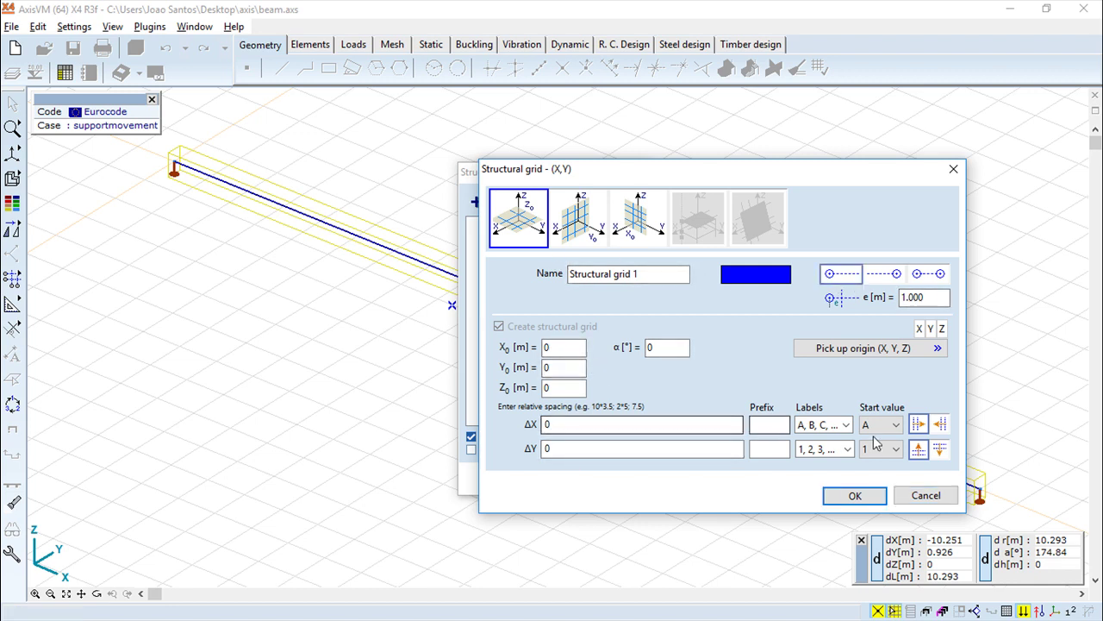
- Set origin X0 to 1 m and the grid colour to green, then abandon the grid
{"action": "left_click", "coordinate": [567, 349]}
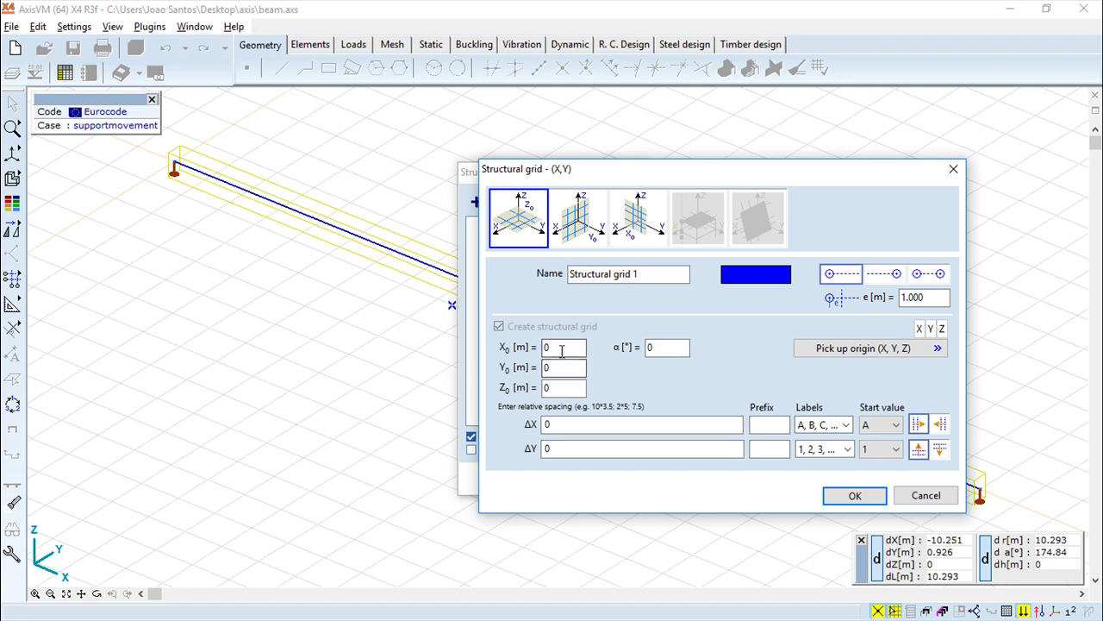
{"action": "double_click", "coordinate": [566, 348]}
{"action": "type", "text": "1"}
{"action": "left_click", "coordinate": [569, 367]}
{"action": "left_click", "coordinate": [757, 277]}
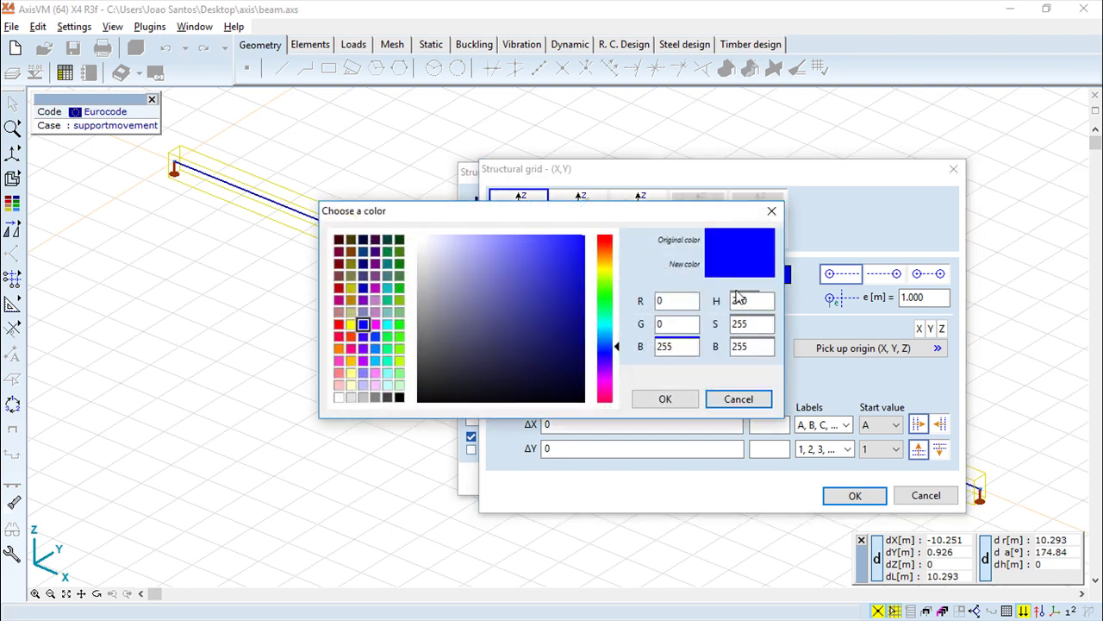
{"action": "left_click", "coordinate": [387, 336]}
{"action": "left_click", "coordinate": [666, 398]}
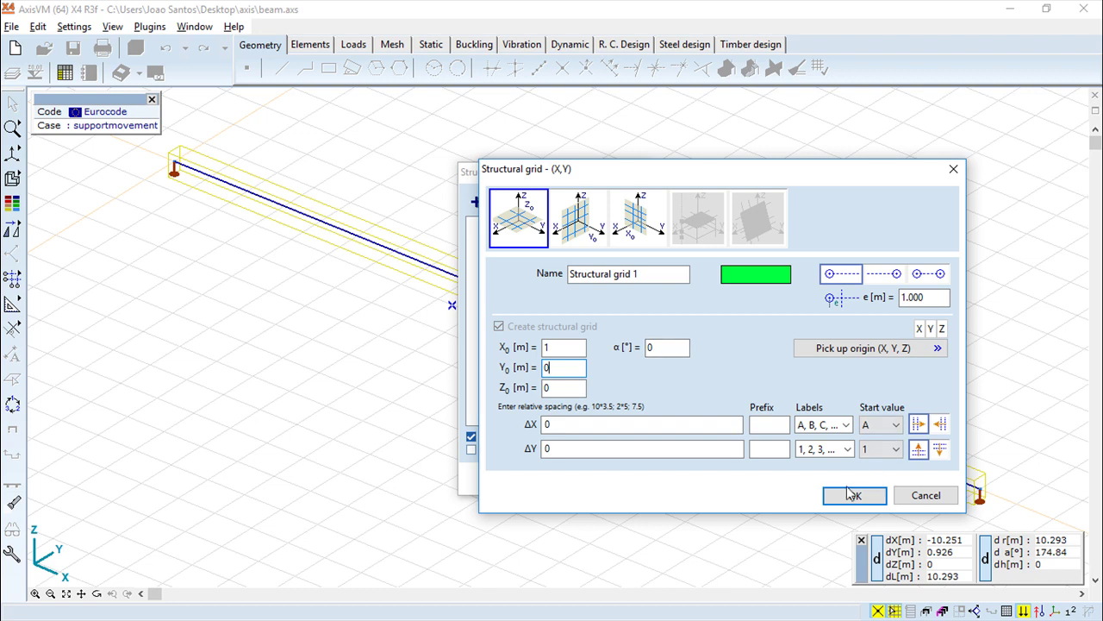
{"action": "key", "text": "Escape"}
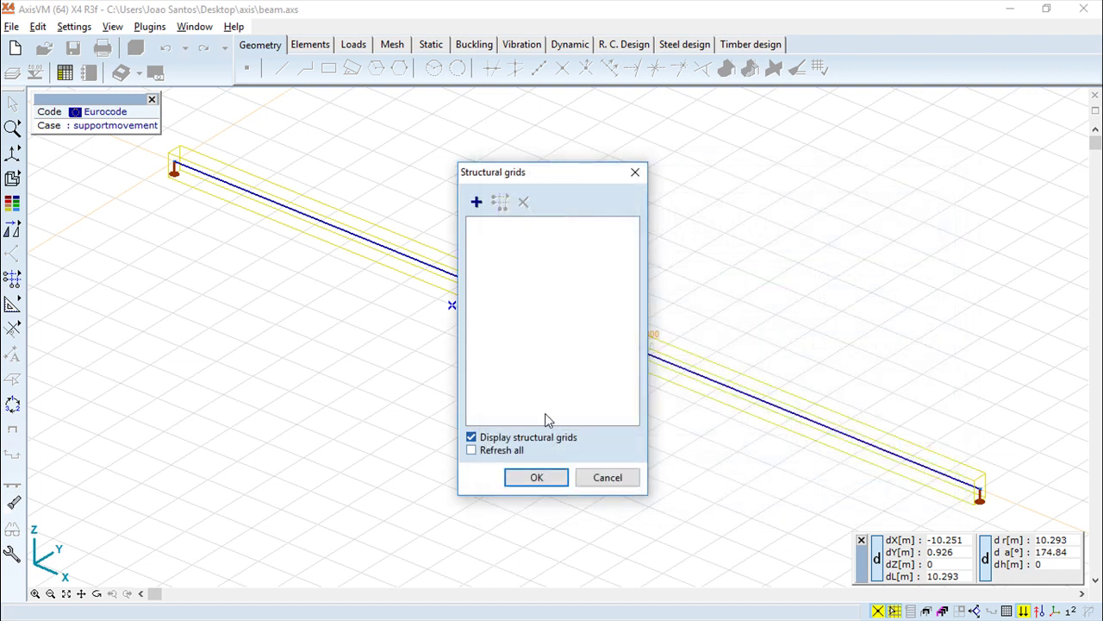
- Create Structural grid 1 with 2 m X spacing and changed grid-line labelling
{"action": "left_click", "coordinate": [476, 202]}
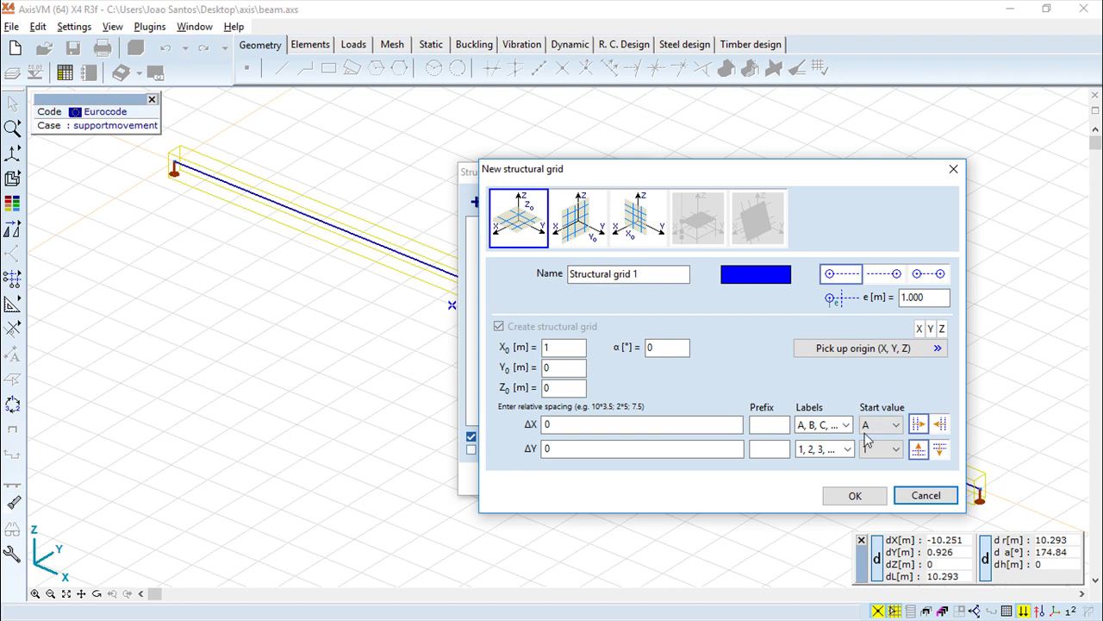
{"action": "left_click", "coordinate": [568, 424]}
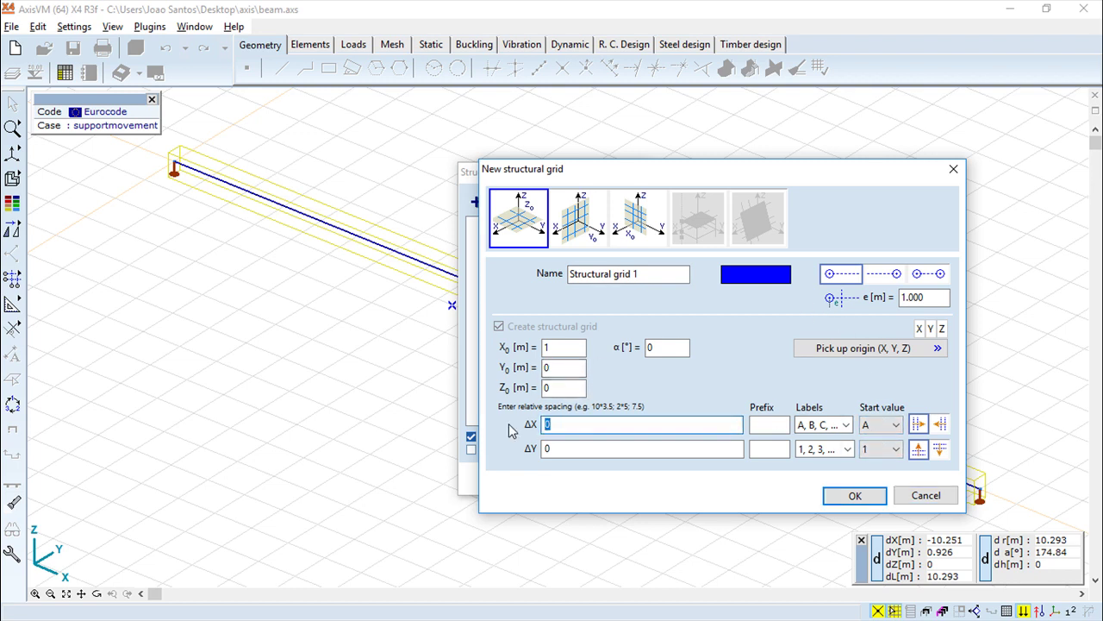
{"action": "type", "text": "2"}
{"action": "left_click", "coordinate": [564, 367]}
{"action": "left_click", "coordinate": [884, 276]}
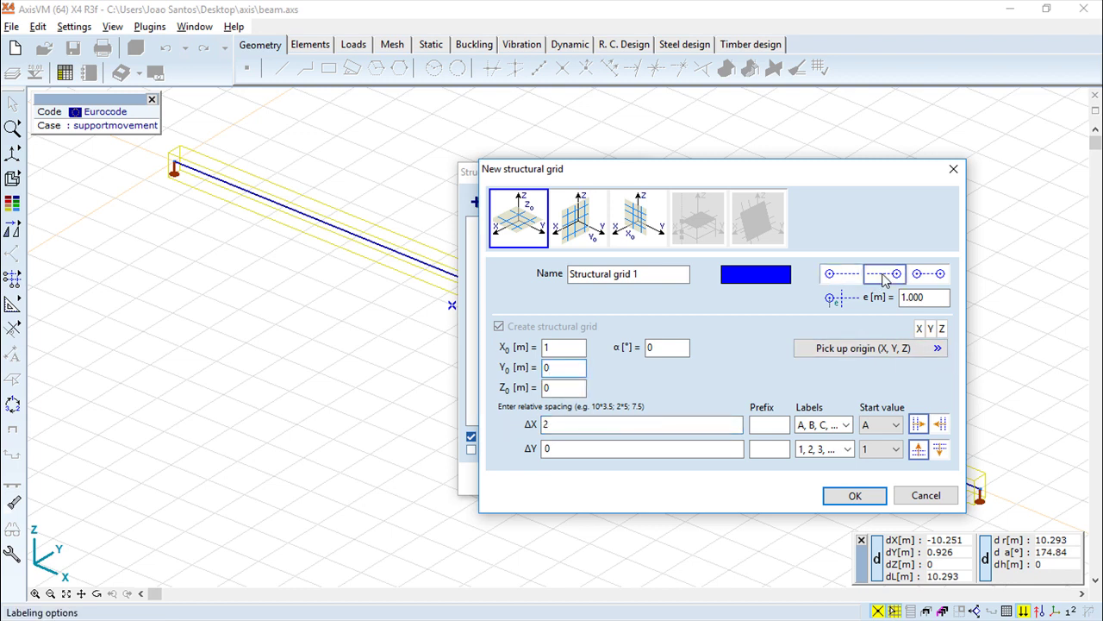
{"action": "left_click", "coordinate": [854, 496]}
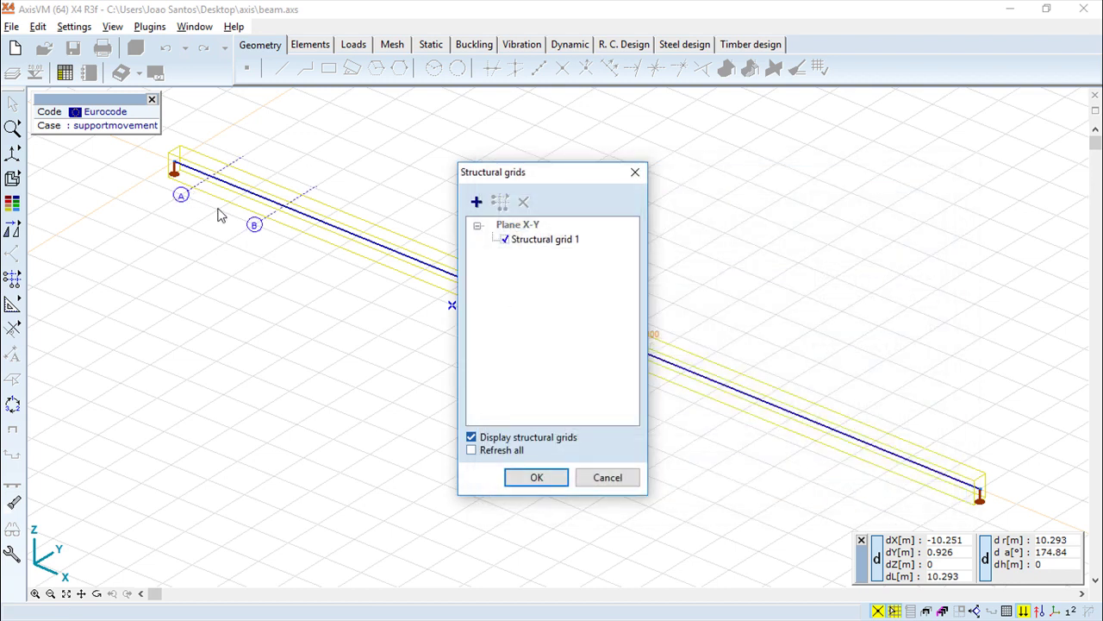
- Toggle Structural grid 1 hidden and shown twice, then cancel to discard it
{"action": "left_click", "coordinate": [510, 247]}
{"action": "left_click", "coordinate": [508, 249]}
{"action": "left_click", "coordinate": [508, 249]}
{"action": "left_click", "coordinate": [508, 248]}
{"action": "left_click", "coordinate": [608, 480]}
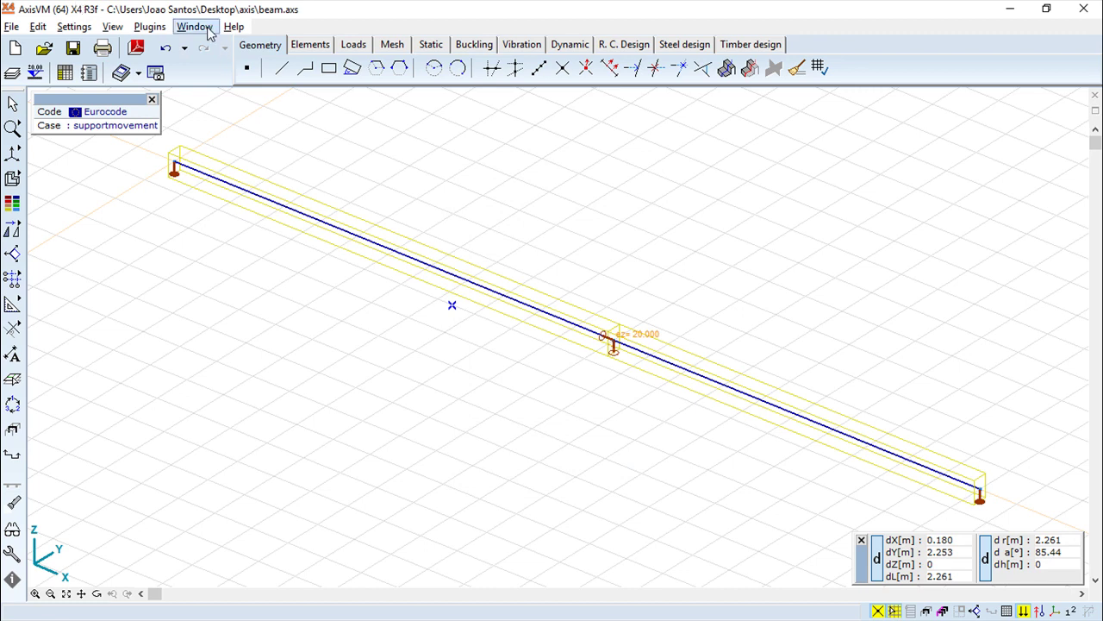
- Open the Design codes settings and keep standard Eurocode after previewing the national variants
{"action": "left_click", "coordinate": [75, 26]}
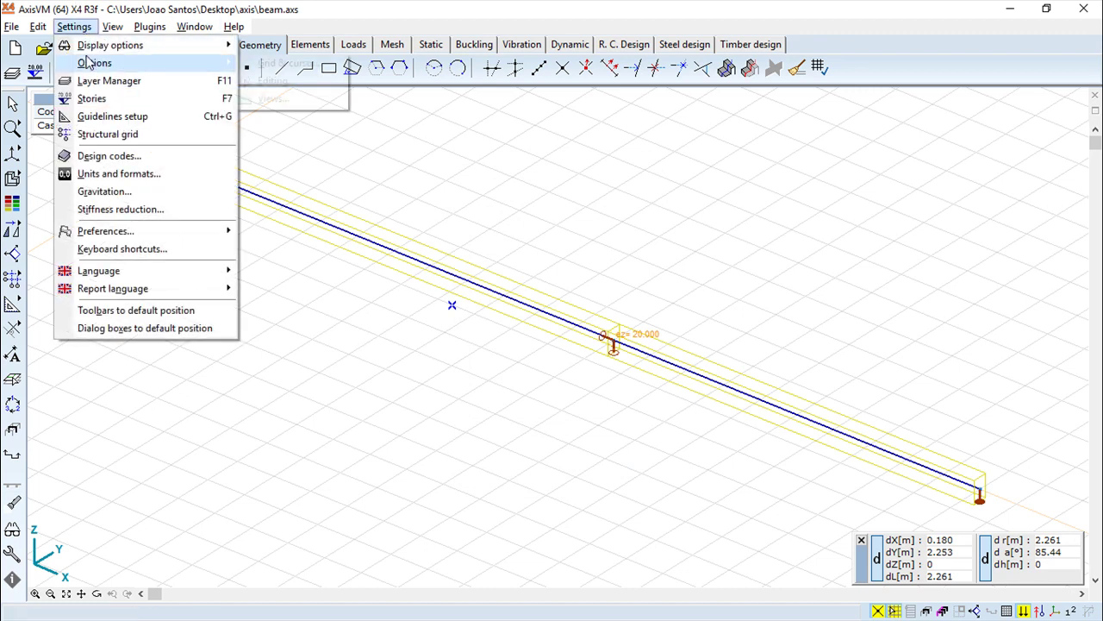
{"action": "left_click", "coordinate": [110, 156]}
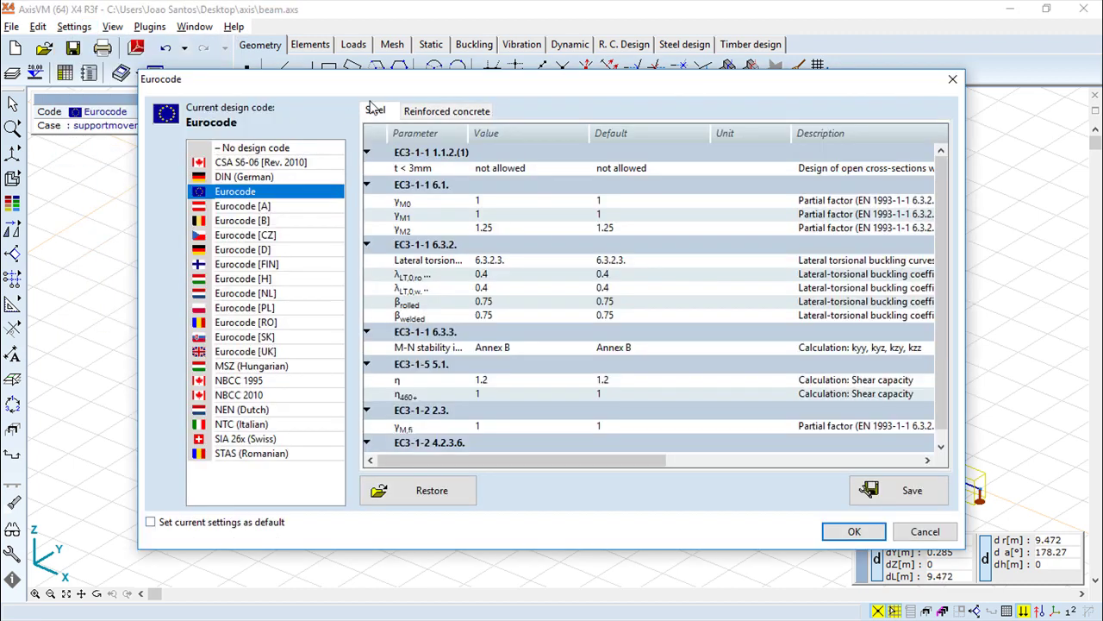
{"action": "left_click_drag", "start_coordinate": [375, 87], "coordinate": [370, 57]}
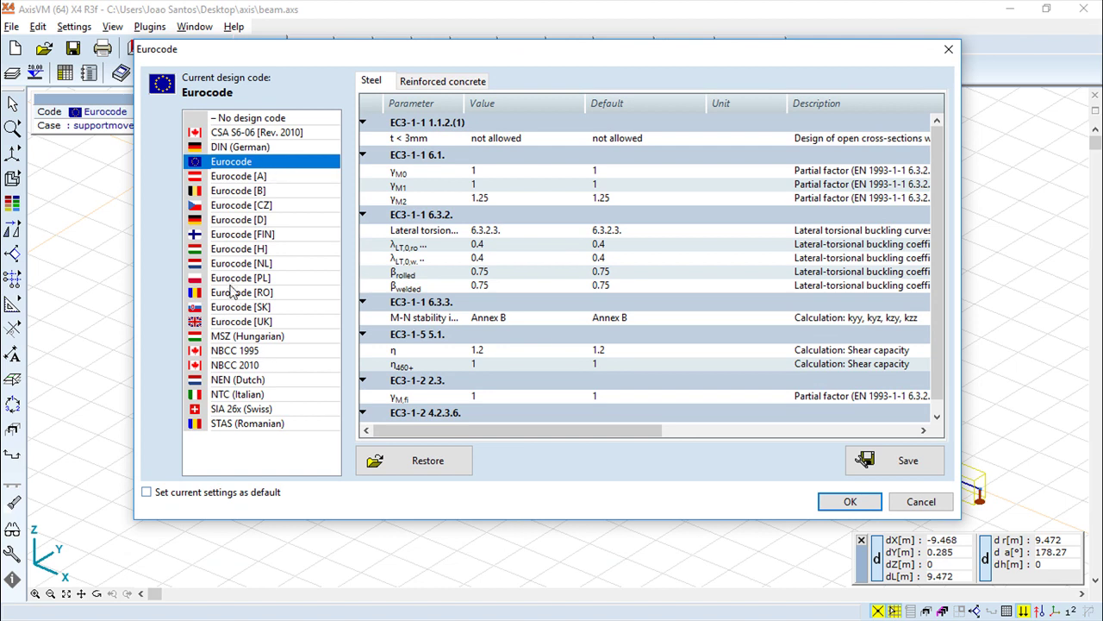
{"action": "left_click_drag", "start_coordinate": [252, 177], "coordinate": [250, 379]}
{"action": "left_click", "coordinate": [226, 167]}
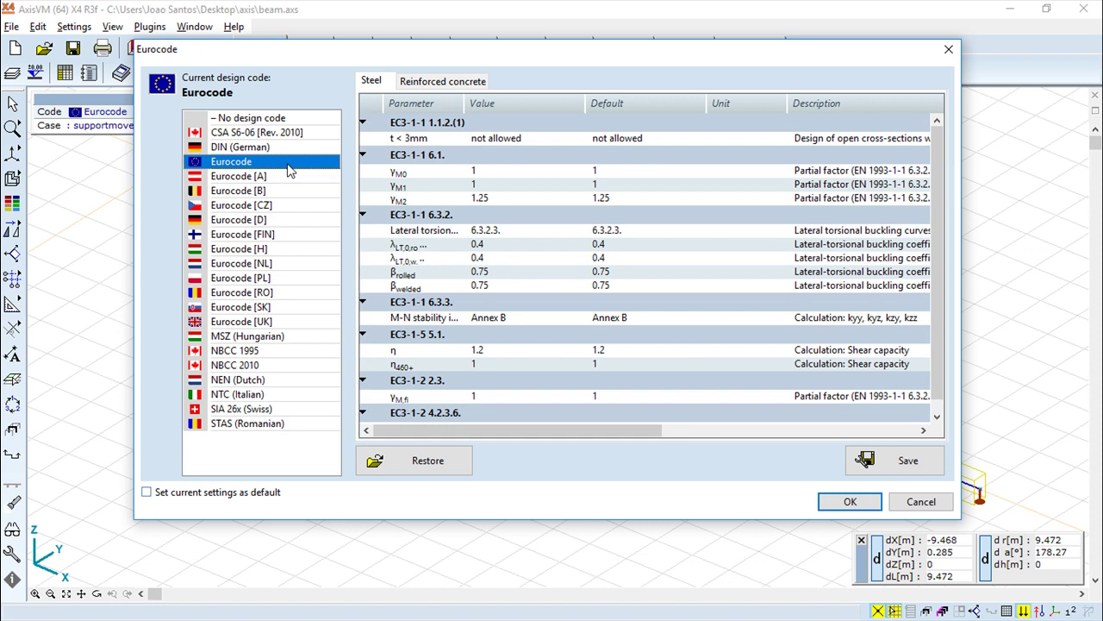
- Compare the Eurocode Steel and Reinforced concrete tabs, ending on Reinforced concrete
{"action": "left_click", "coordinate": [435, 86]}
{"action": "left_click", "coordinate": [372, 82]}
{"action": "left_click", "coordinate": [442, 81]}
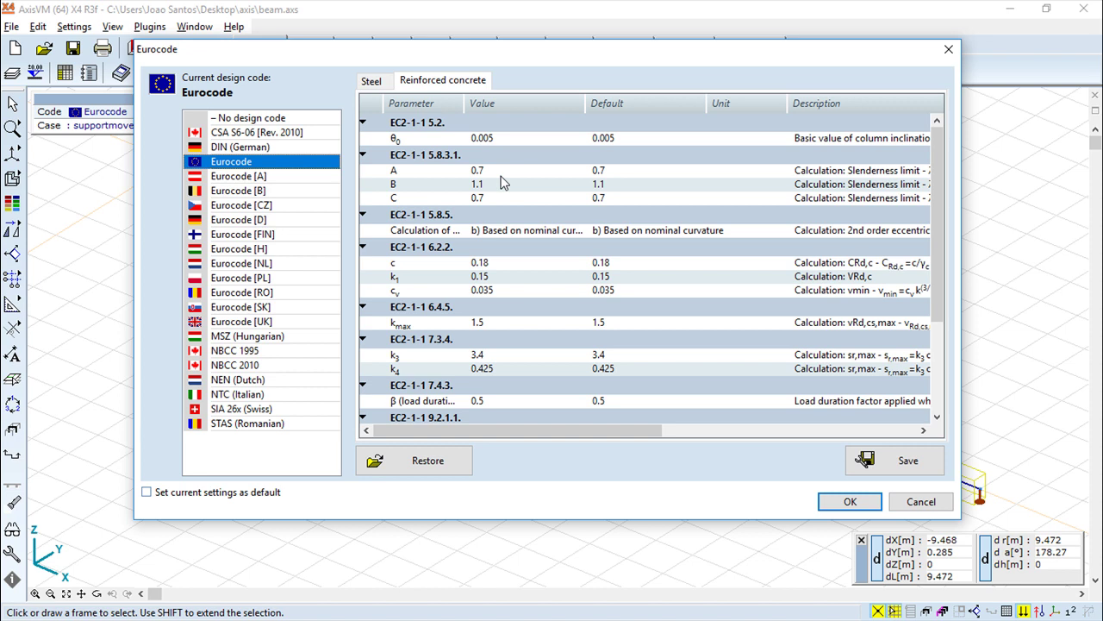
- Cancel the Eurocode dialog and open Units and formats, viewing Geometry and Cross-section units
{"action": "left_click", "coordinate": [920, 502]}
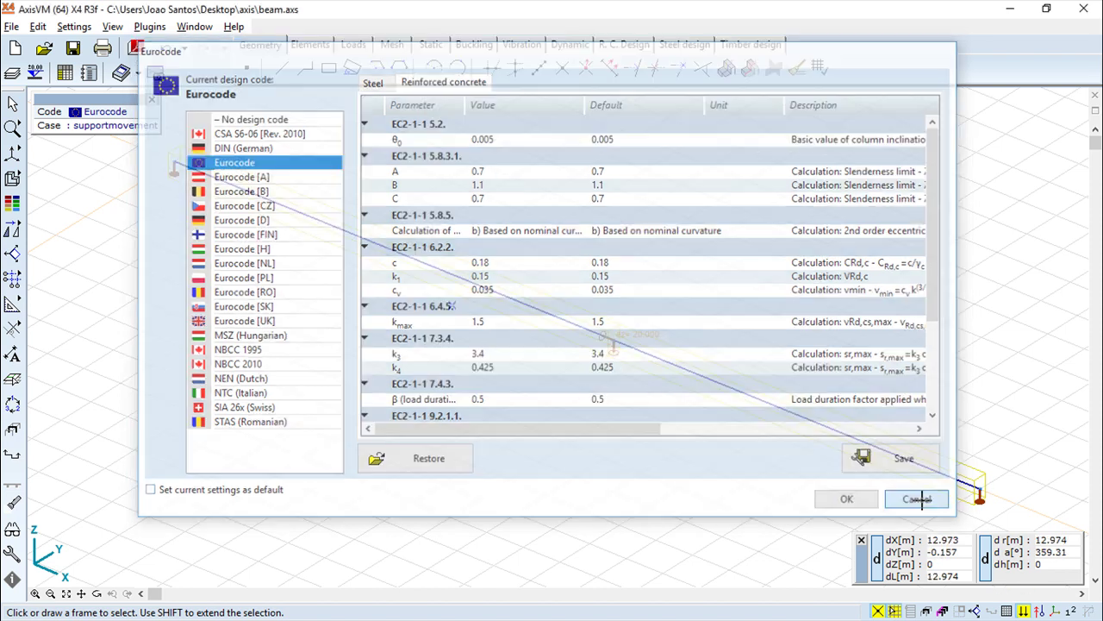
{"action": "left_click", "coordinate": [76, 26]}
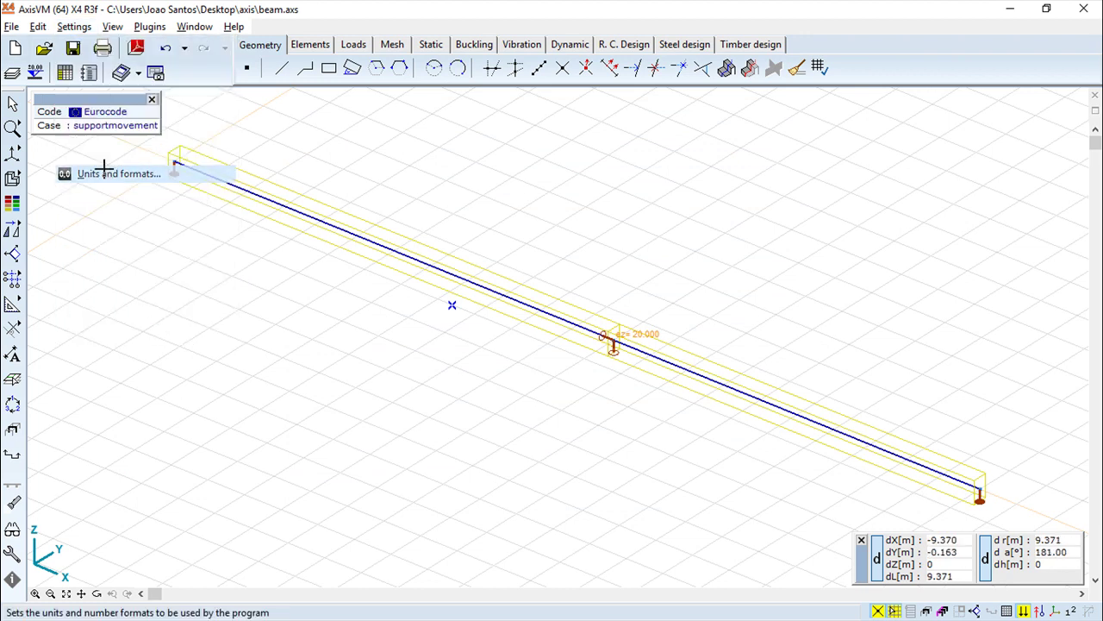
{"action": "left_click", "coordinate": [114, 174]}
{"action": "left_click", "coordinate": [365, 151]}
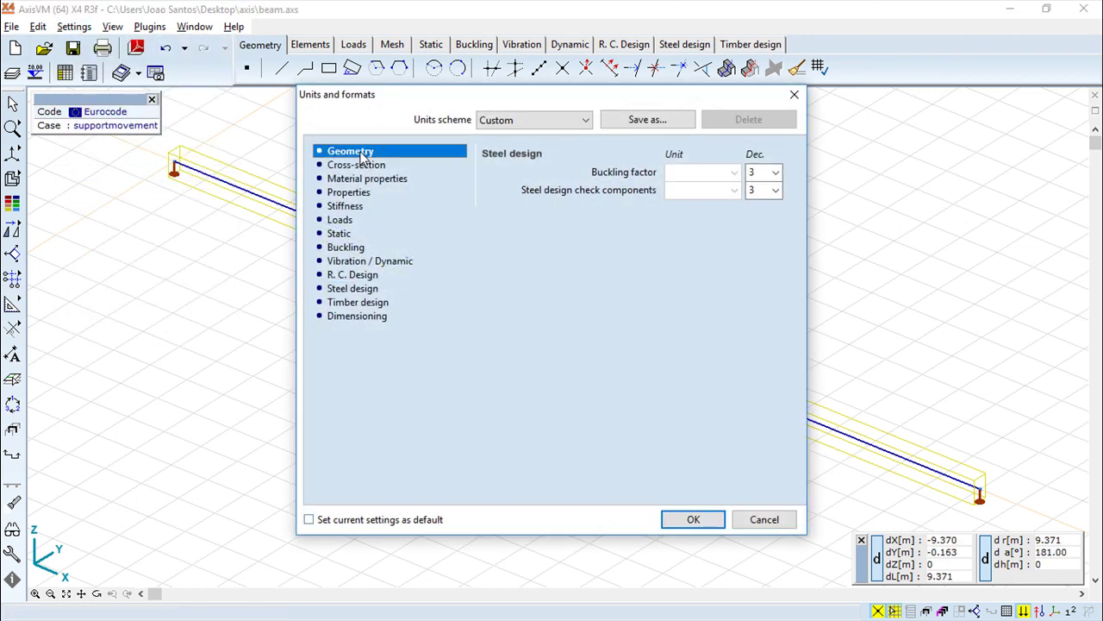
{"action": "left_click", "coordinate": [367, 167]}
{"action": "left_click", "coordinate": [367, 153]}
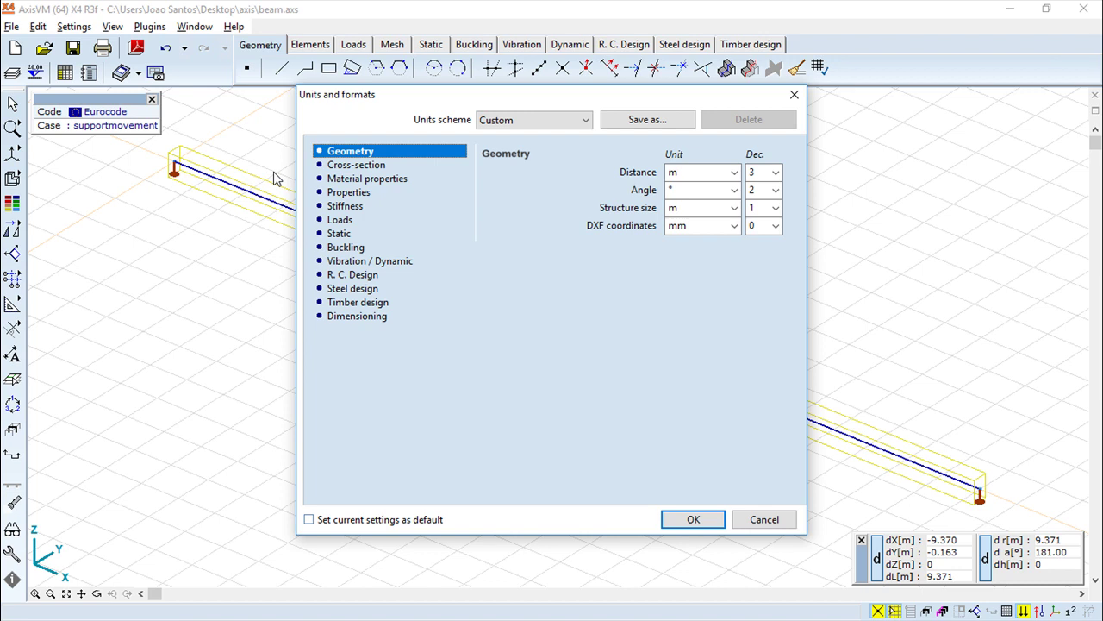
- Step between the Cross-section, Material properties and Properties unit categories
{"action": "left_click", "coordinate": [373, 165]}
{"action": "left_click", "coordinate": [366, 181]}
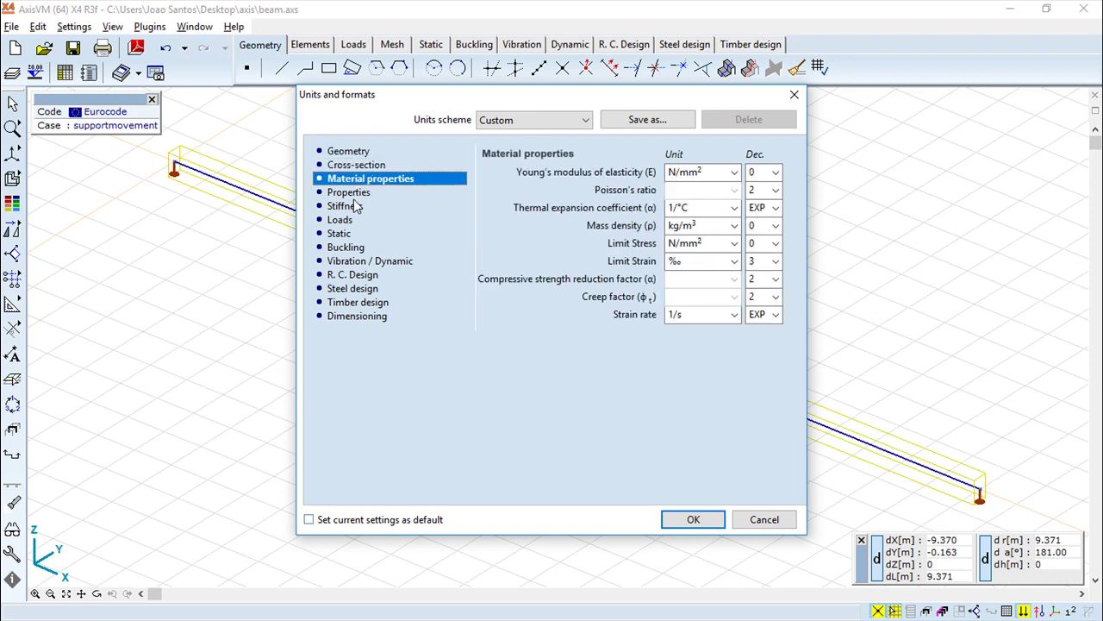
{"action": "key", "text": "Down"}
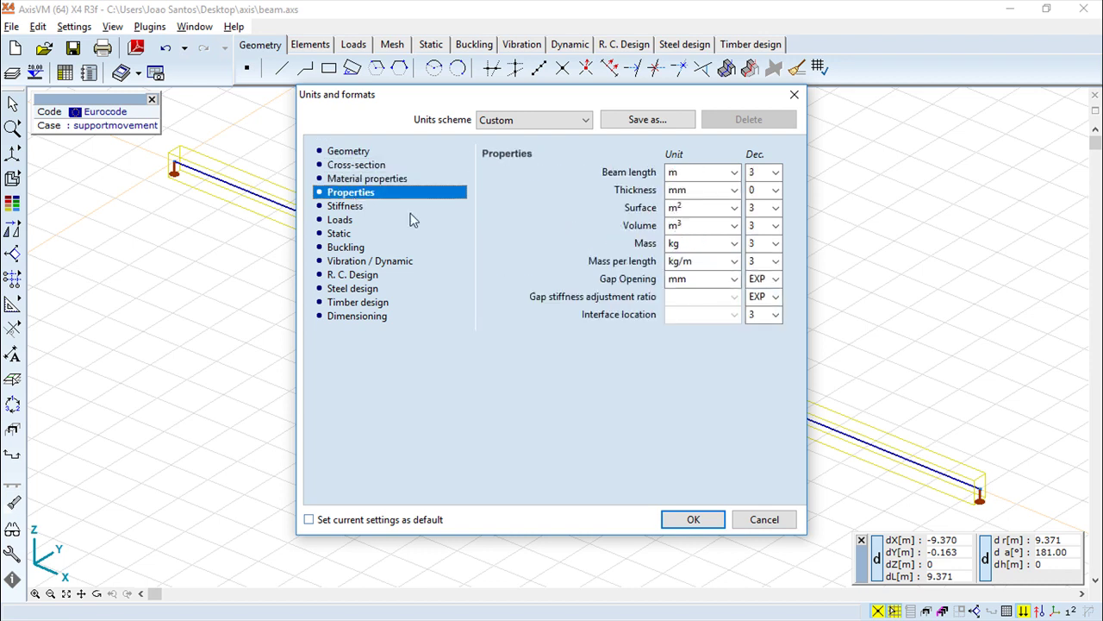
{"action": "left_click", "coordinate": [335, 178]}
{"action": "key", "text": "Up"}
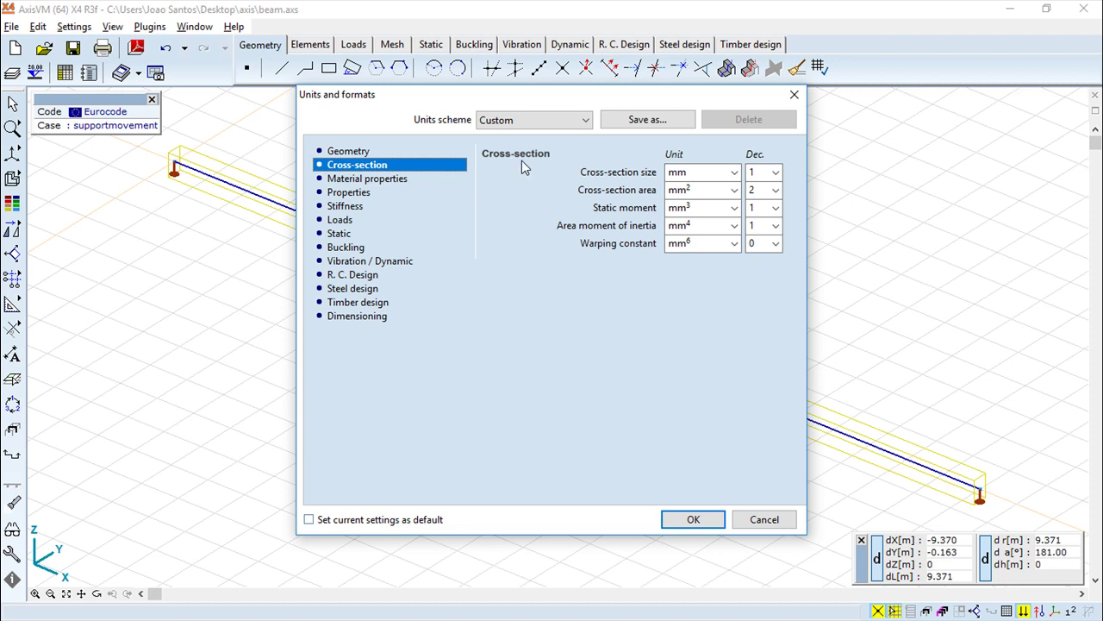
{"action": "left_click", "coordinate": [358, 181]}
{"action": "key", "text": "Down"}
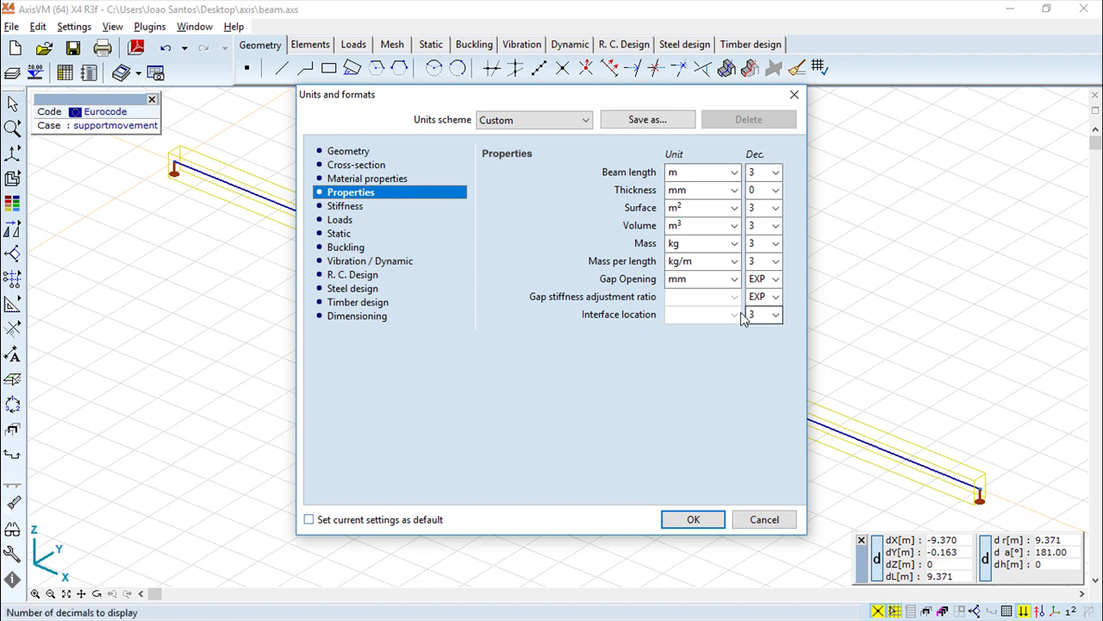
- Review the Buckling, Static, Loads and Steel design settings, then list the units schemes
{"action": "left_click", "coordinate": [364, 248]}
{"action": "left_click", "coordinate": [340, 233]}
{"action": "left_click", "coordinate": [340, 219]}
{"action": "left_click", "coordinate": [355, 288]}
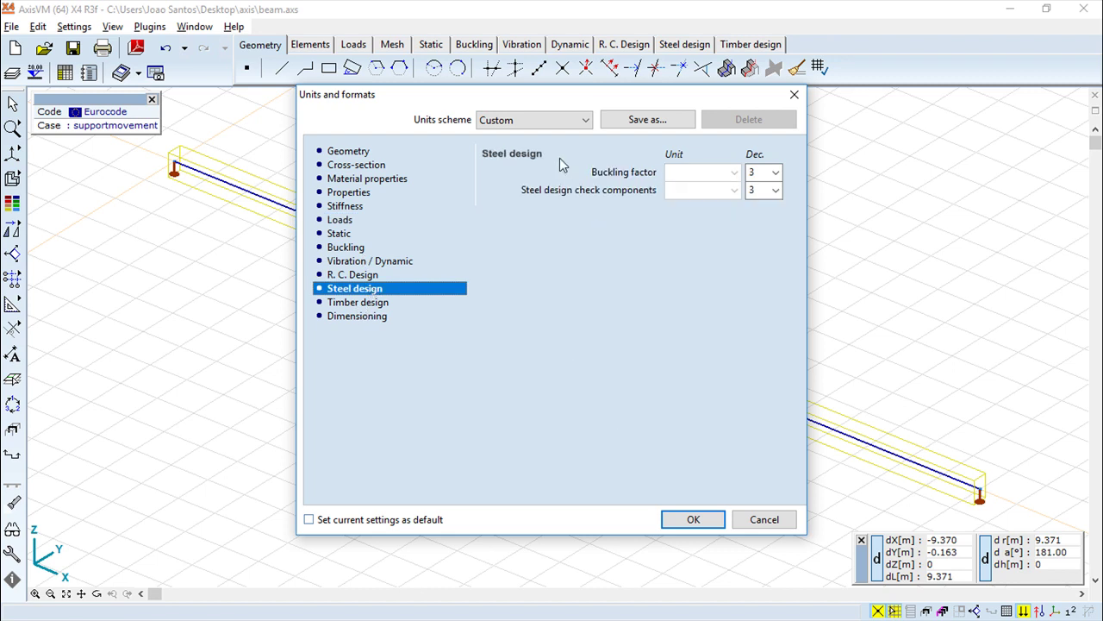
{"action": "left_click", "coordinate": [586, 119]}
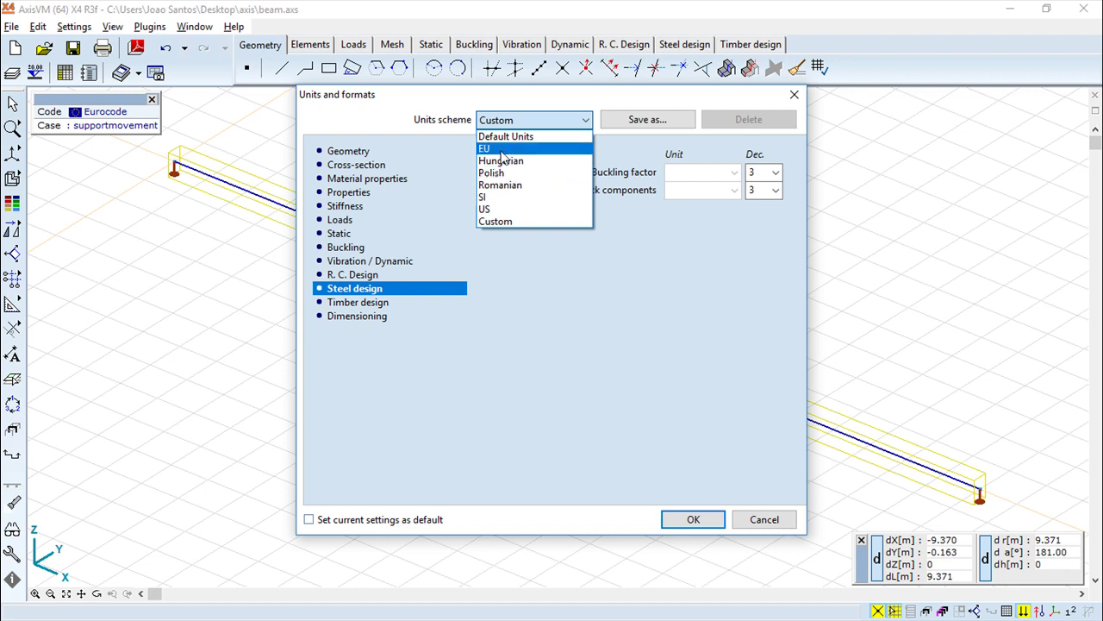
- Try the SI, then the Hungarian units scheme, and cancel Units and formats
{"action": "left_click", "coordinate": [489, 198]}
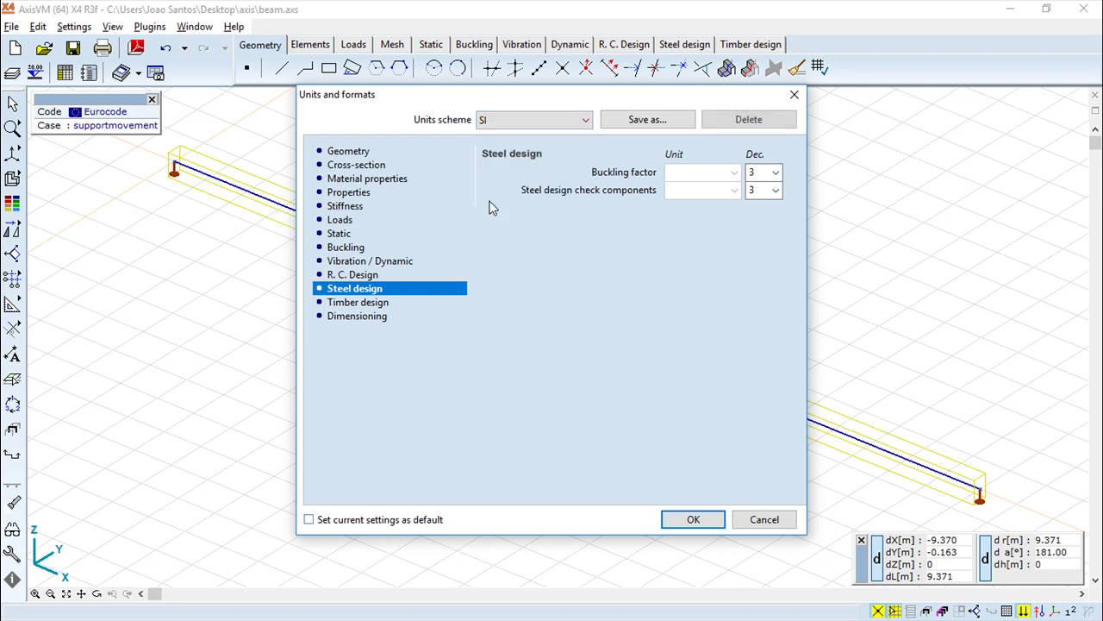
{"action": "left_click", "coordinate": [569, 121]}
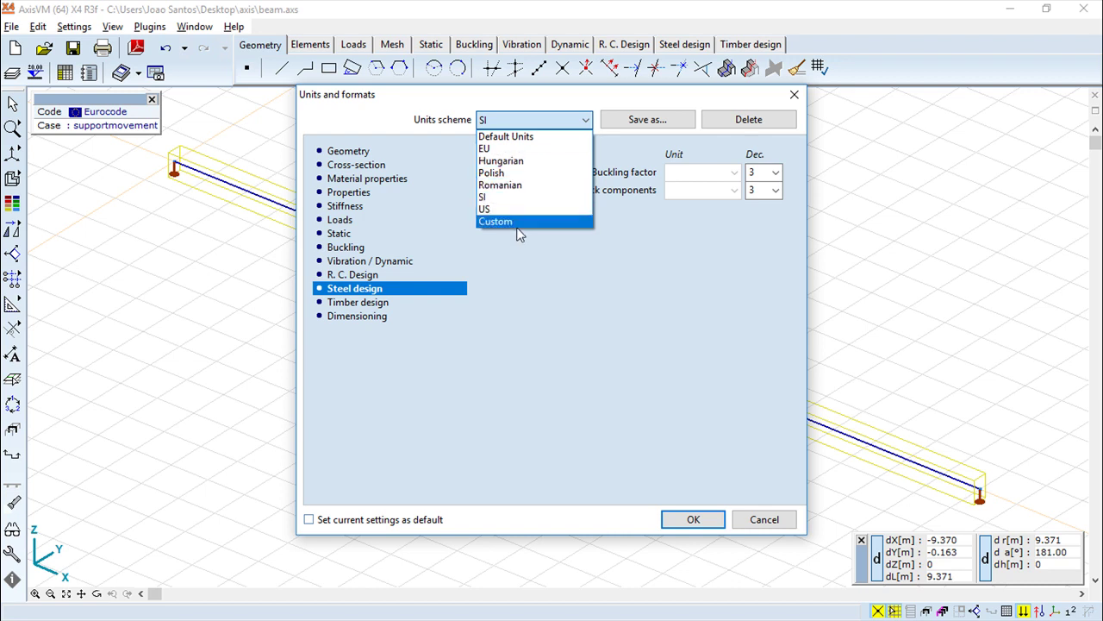
{"action": "left_click", "coordinate": [504, 162]}
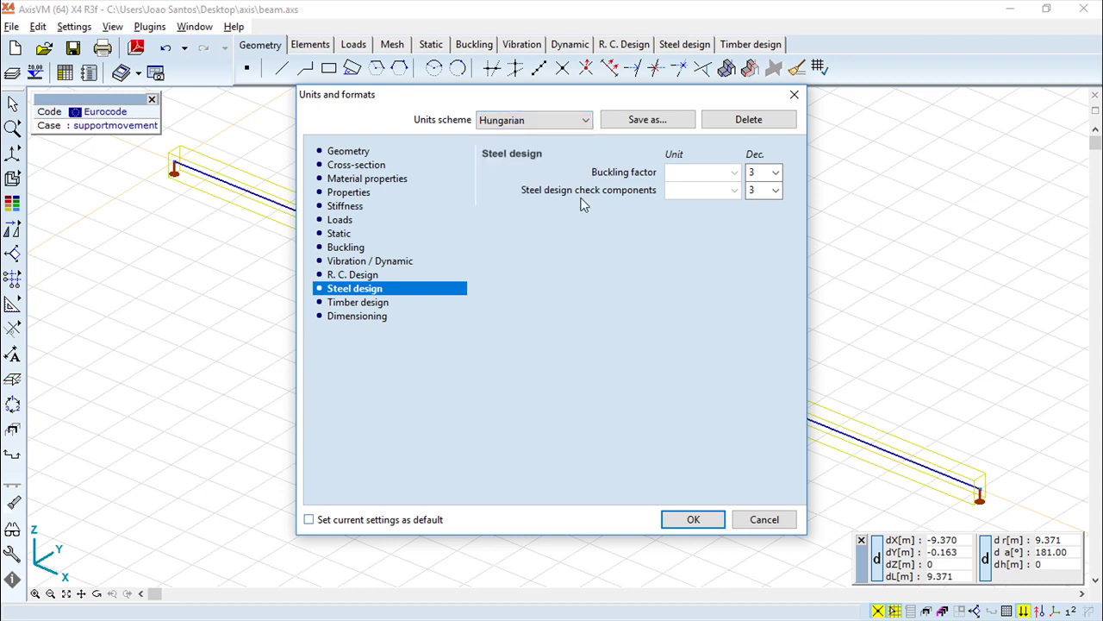
{"action": "left_click", "coordinate": [765, 520]}
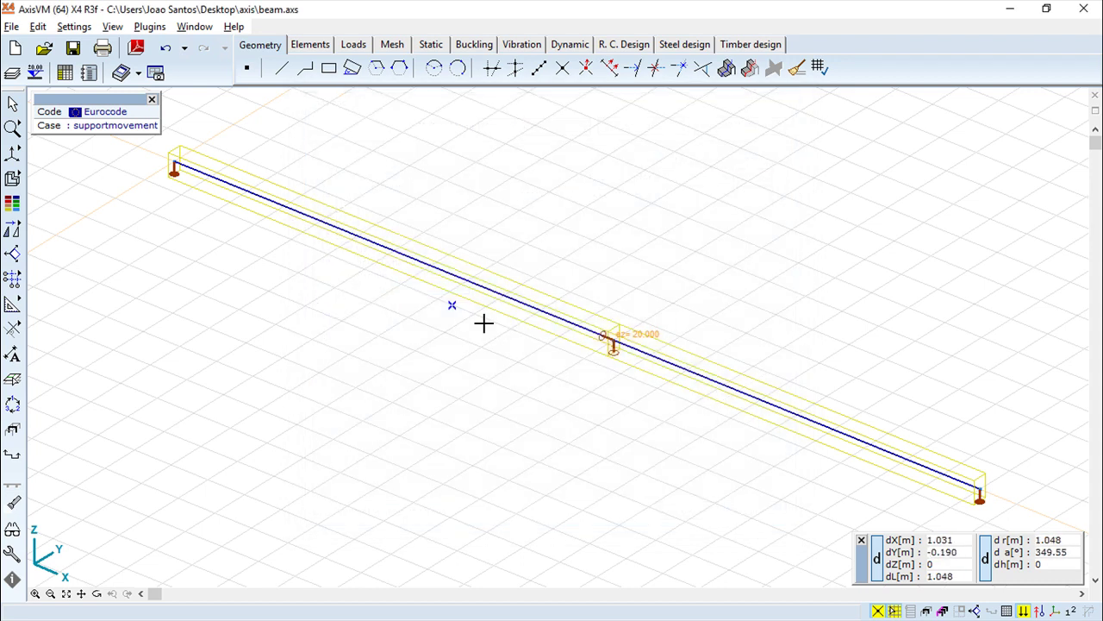
- In Gravitation settings, switch direction to +X and back to −Z, keeping 9.810 m/s², then cancel
{"action": "left_click", "coordinate": [73, 27]}
{"action": "left_click", "coordinate": [102, 191]}
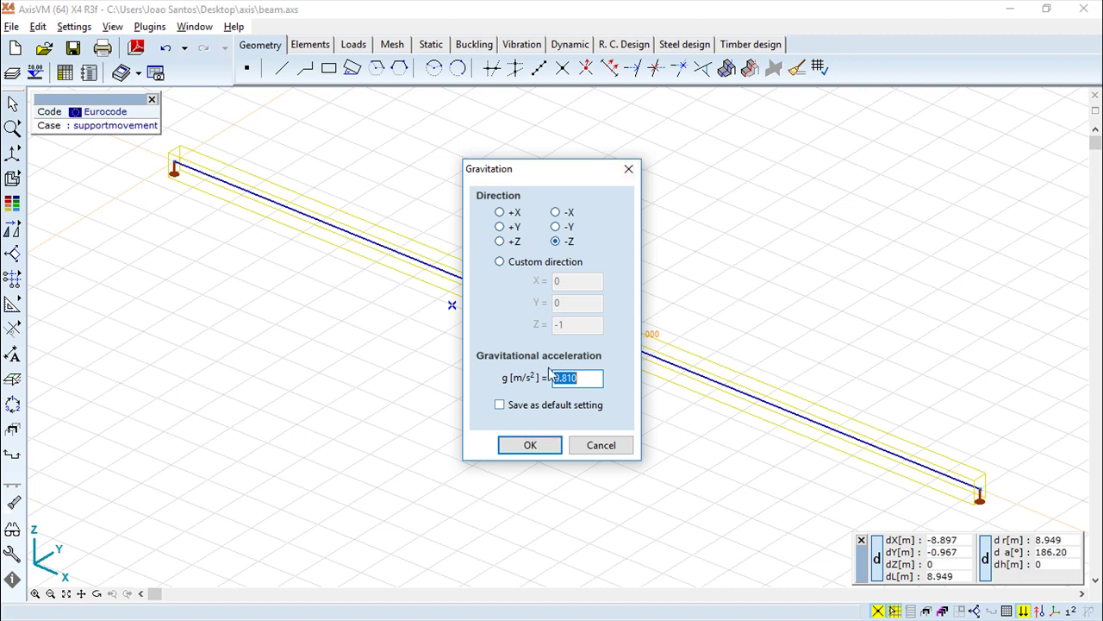
{"action": "left_click", "coordinate": [581, 378]}
{"action": "left_click", "coordinate": [501, 213]}
{"action": "left_click", "coordinate": [558, 242]}
{"action": "left_click", "coordinate": [601, 444]}
{"action": "left_click", "coordinate": [84, 28]}
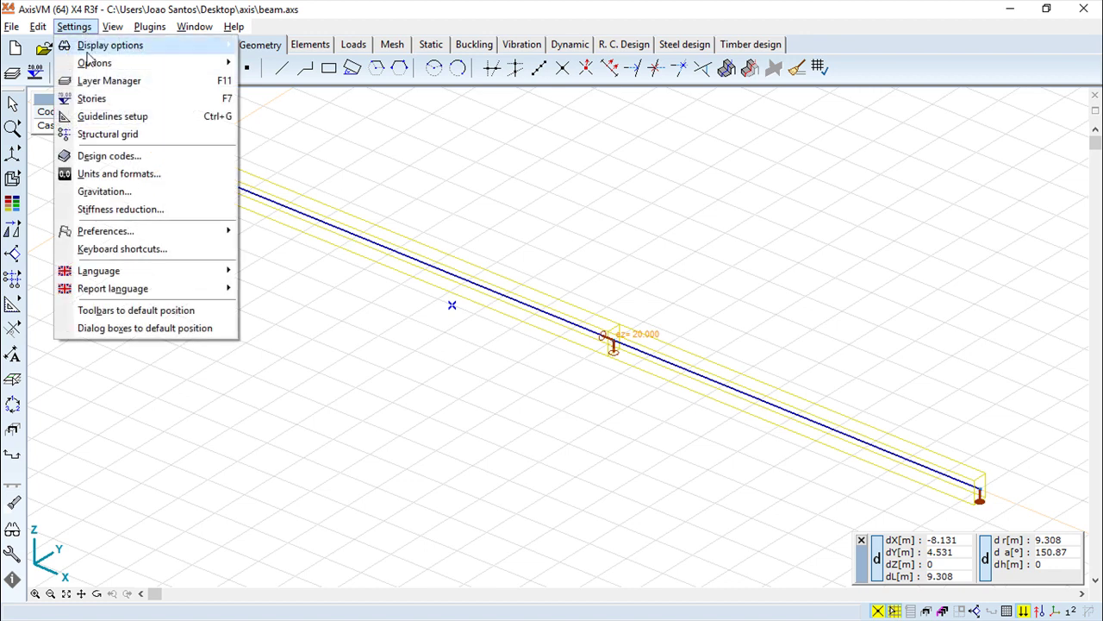
{"action": "left_click", "coordinate": [121, 209]}
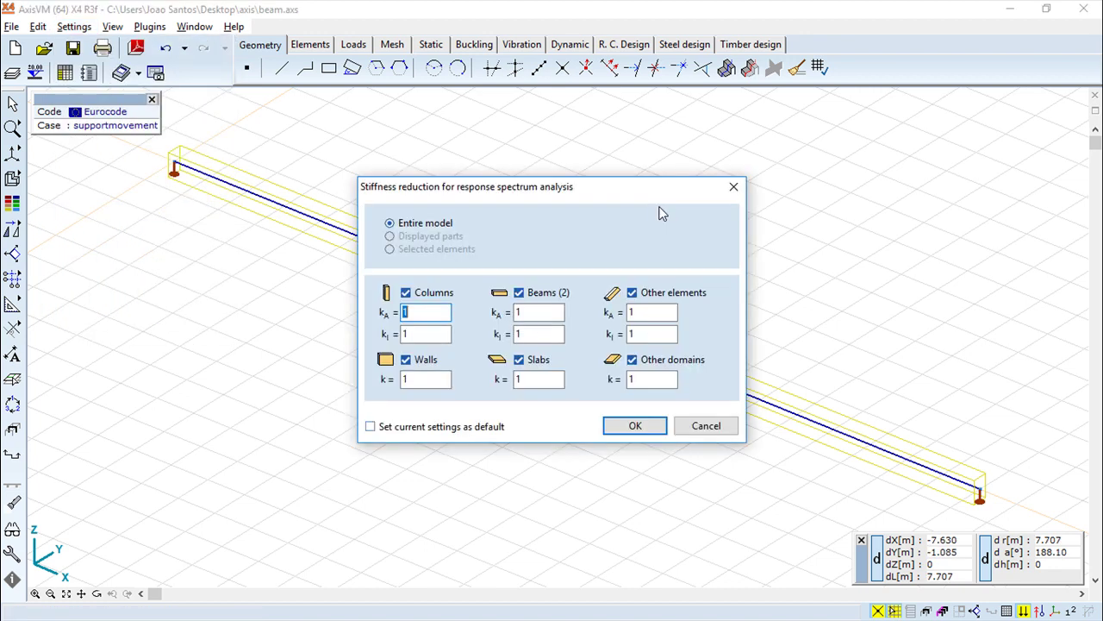
{"action": "left_click_drag", "start_coordinate": [626, 198], "coordinate": [660, 174]}
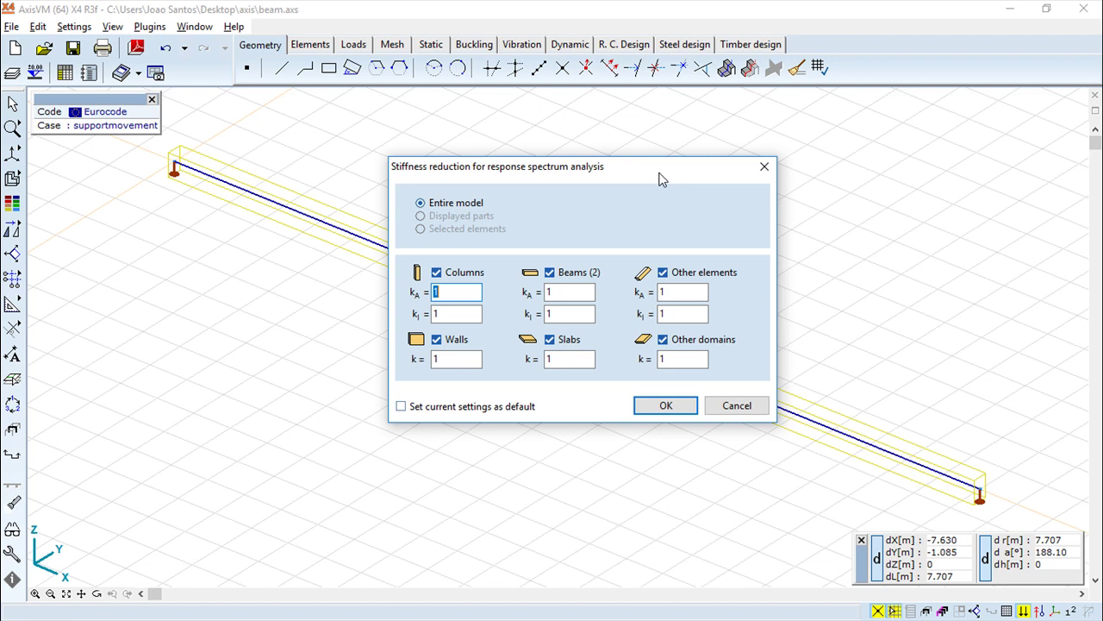
{"action": "left_click", "coordinate": [451, 293]}
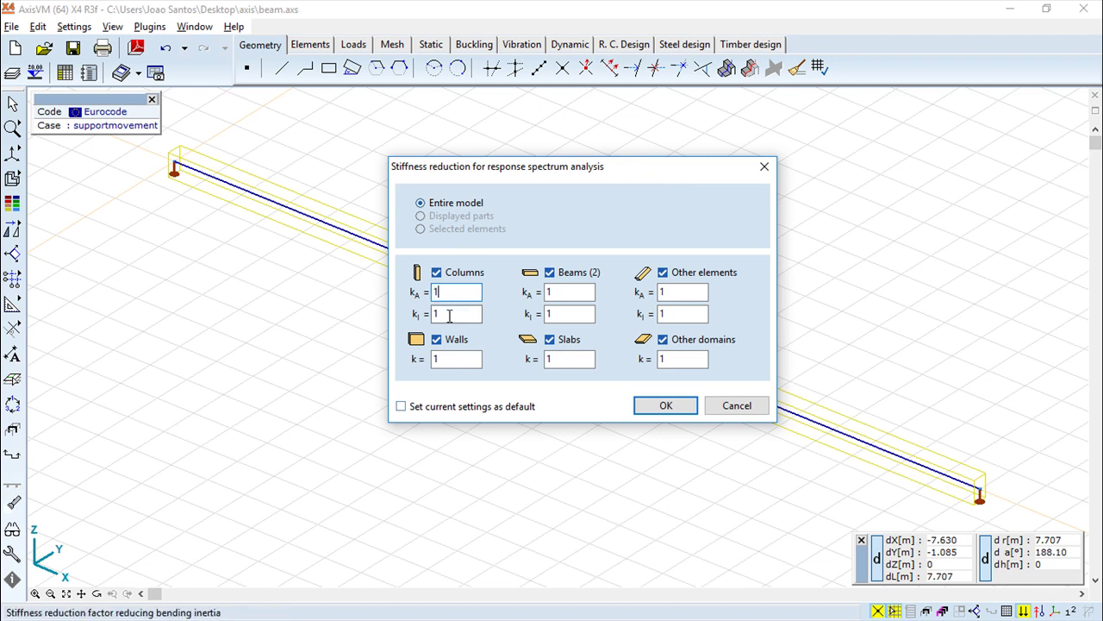
{"action": "left_click", "coordinate": [567, 292]}
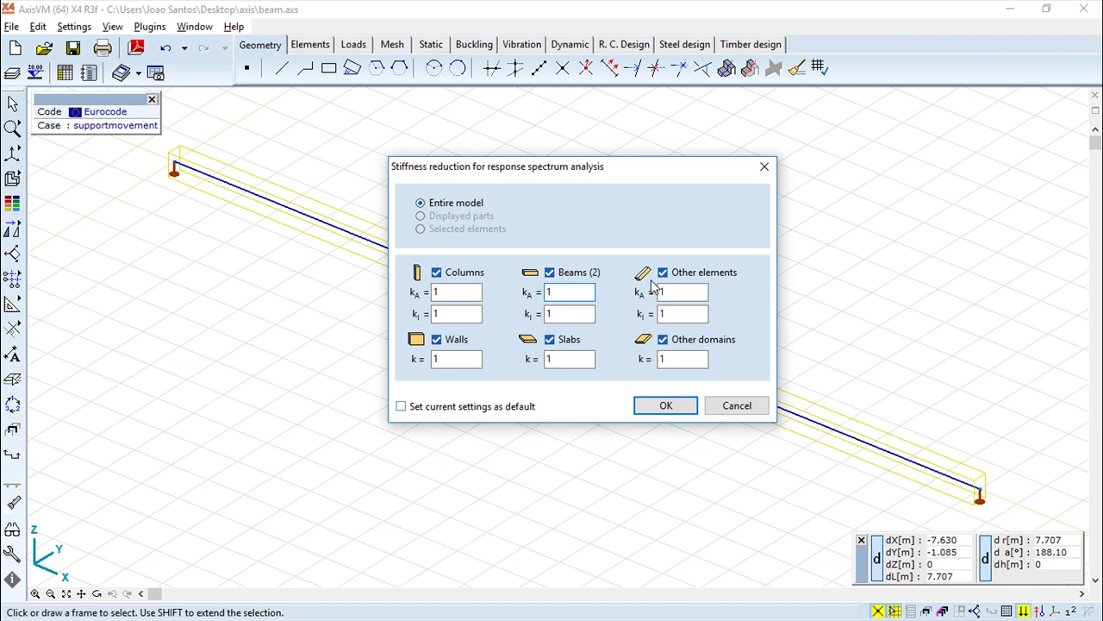
{"action": "left_click", "coordinate": [755, 407]}
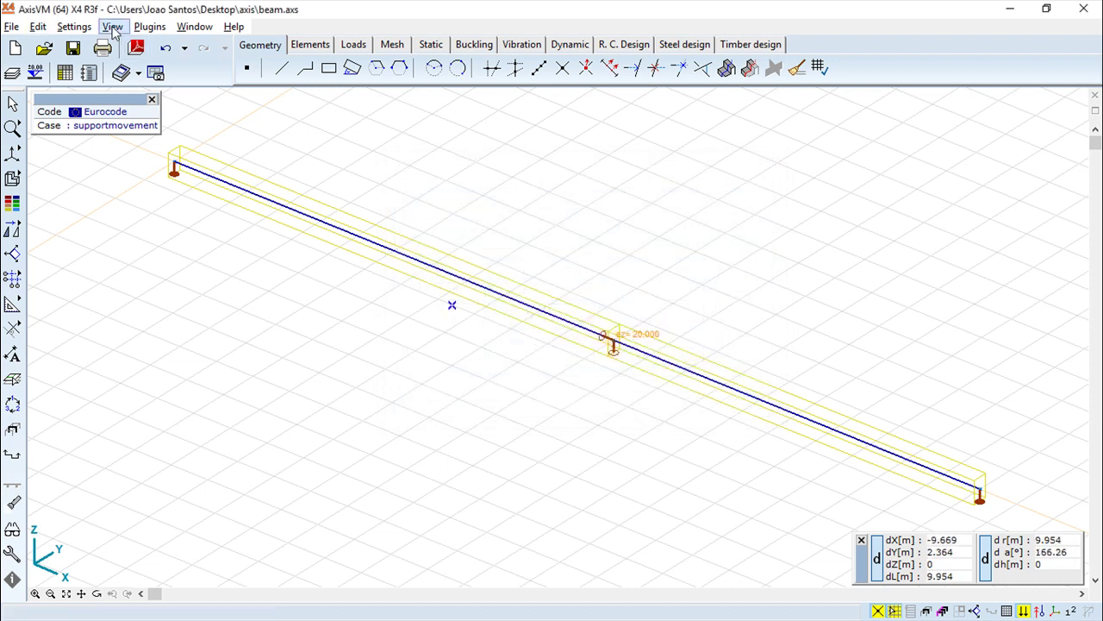
- Open Settings > Preferences > Data integrity, showing 10 min autosave and 20 undo levels
{"action": "left_click", "coordinate": [74, 26]}
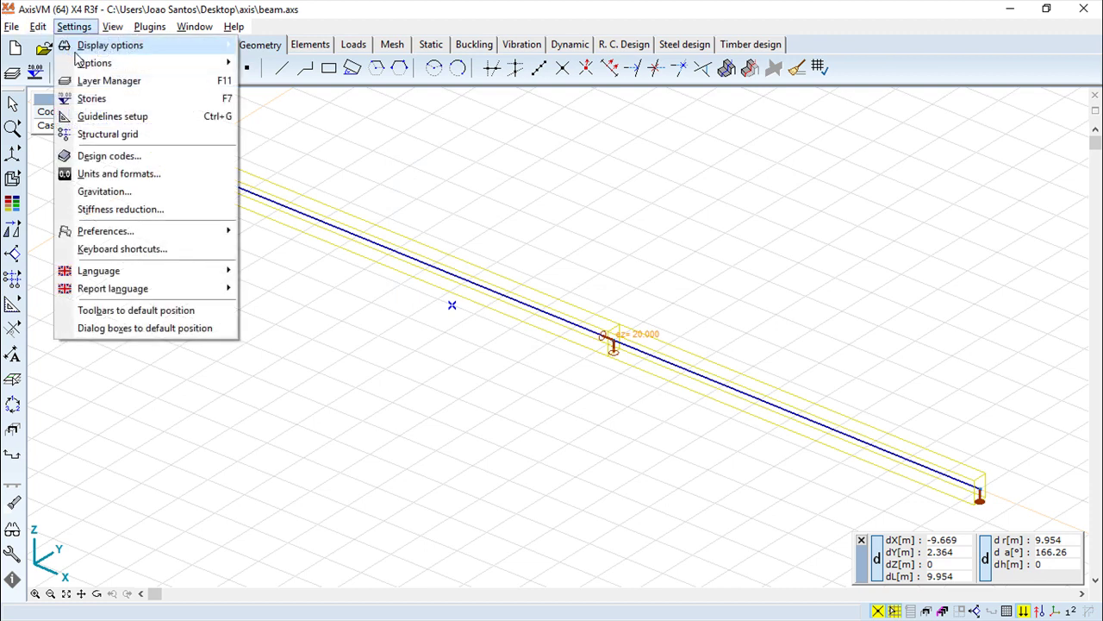
{"action": "mouse_move", "coordinate": [124, 240]}
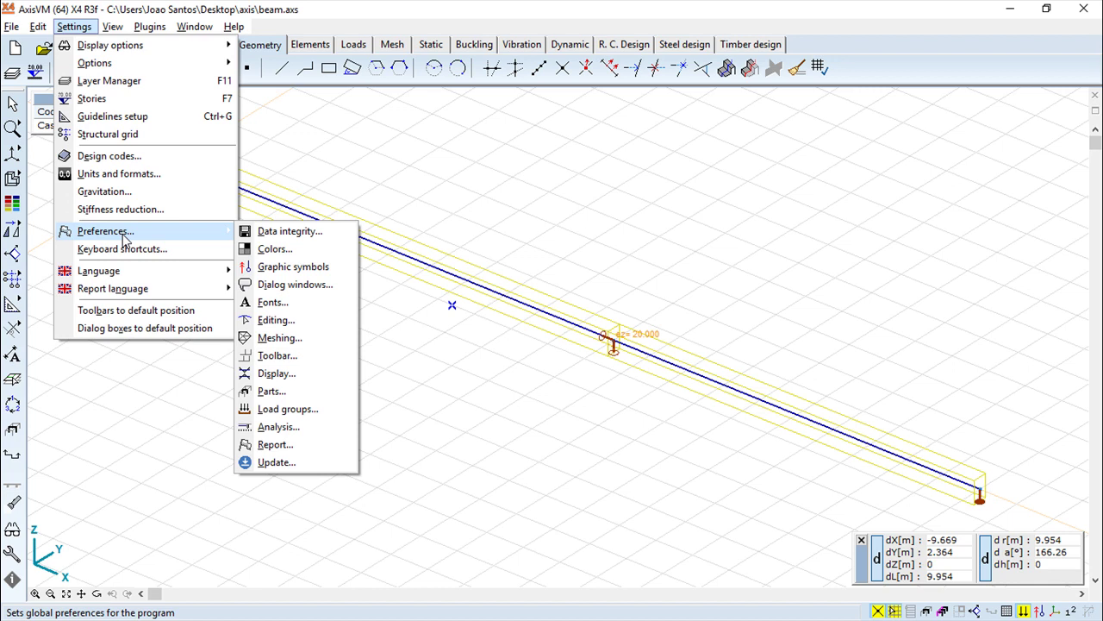
{"action": "left_click", "coordinate": [284, 231]}
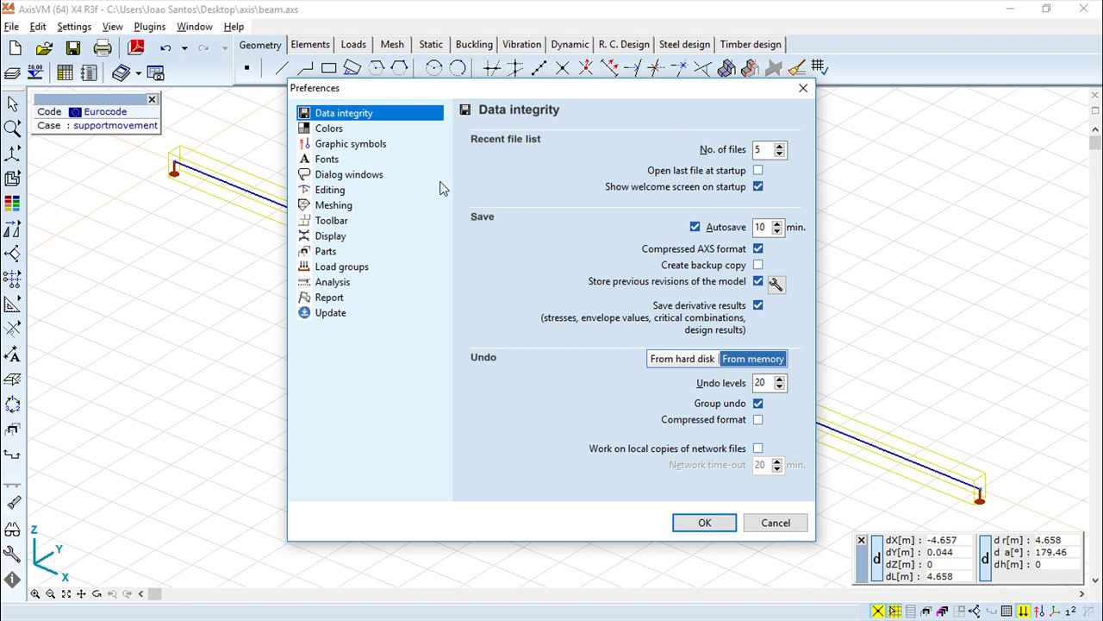
- Inspect the previous-revision storage options without changes, then show the Colors page
{"action": "left_click", "coordinate": [327, 133]}
{"action": "left_click", "coordinate": [336, 117]}
{"action": "left_click", "coordinate": [777, 284]}
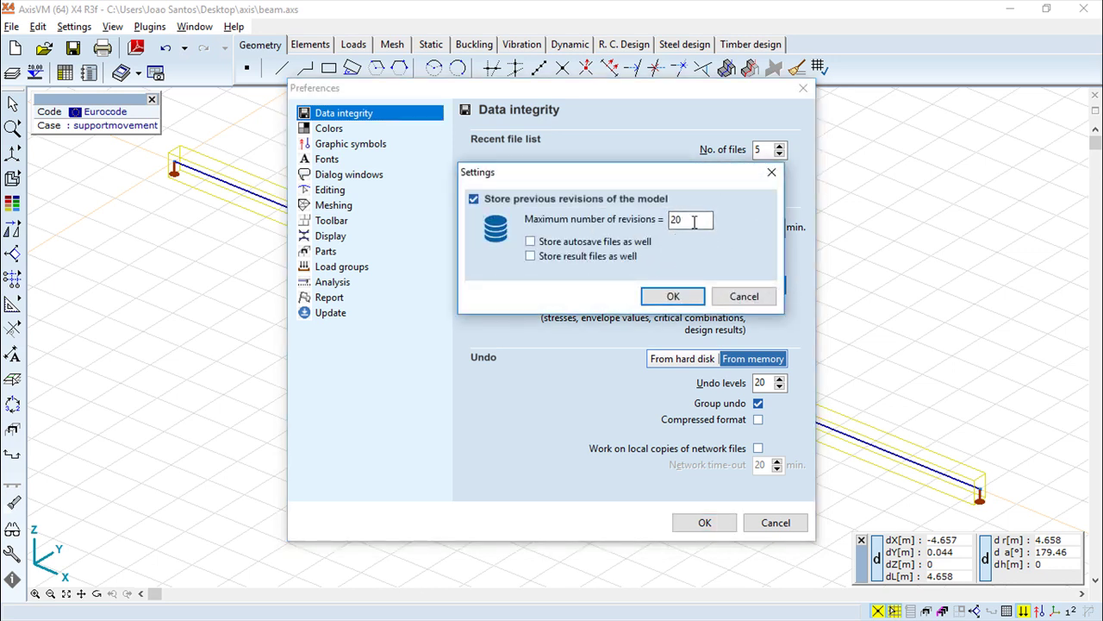
{"action": "left_click", "coordinate": [746, 296]}
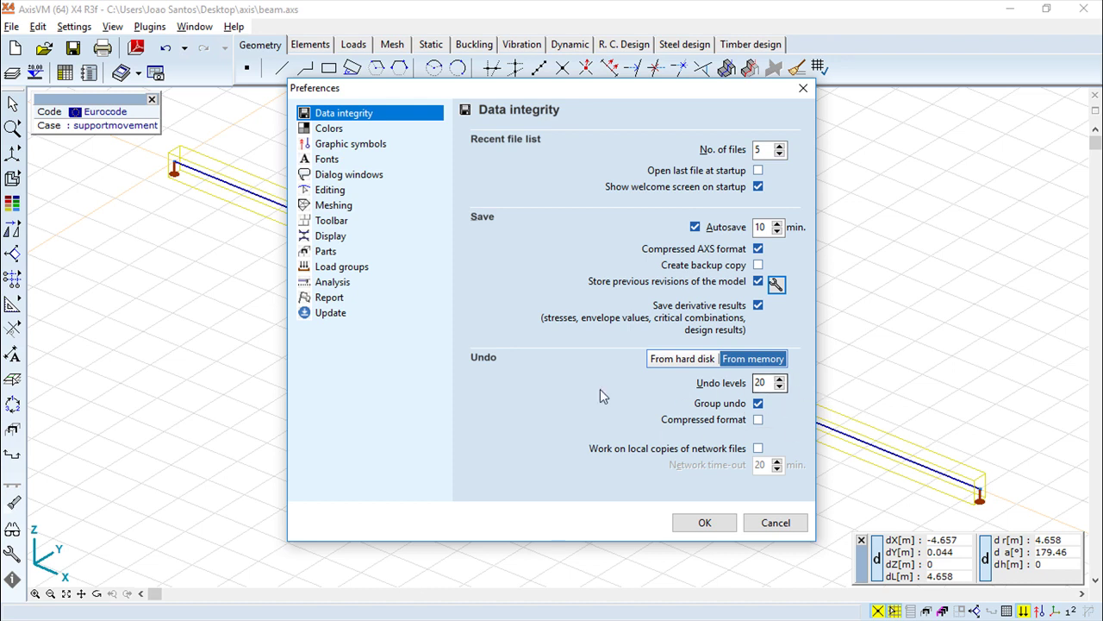
{"action": "left_click", "coordinate": [326, 128]}
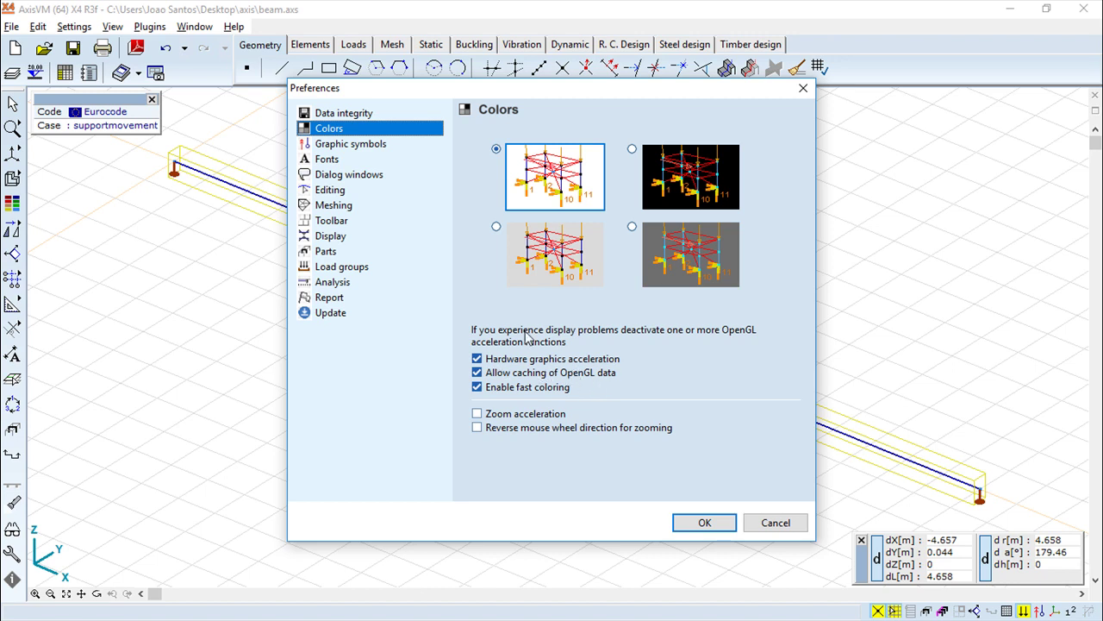
- On Graphic symbols, enable then disable custom Geometry and Loads values, then show Fonts
{"action": "left_click", "coordinate": [324, 145]}
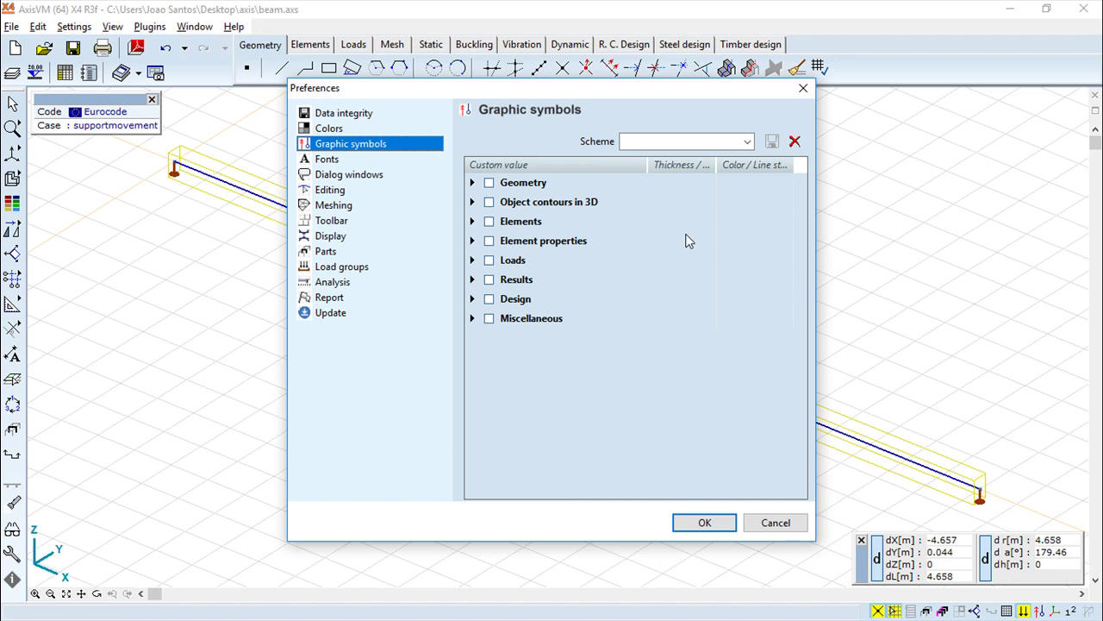
{"action": "left_click", "coordinate": [473, 184]}
{"action": "left_click", "coordinate": [489, 183]}
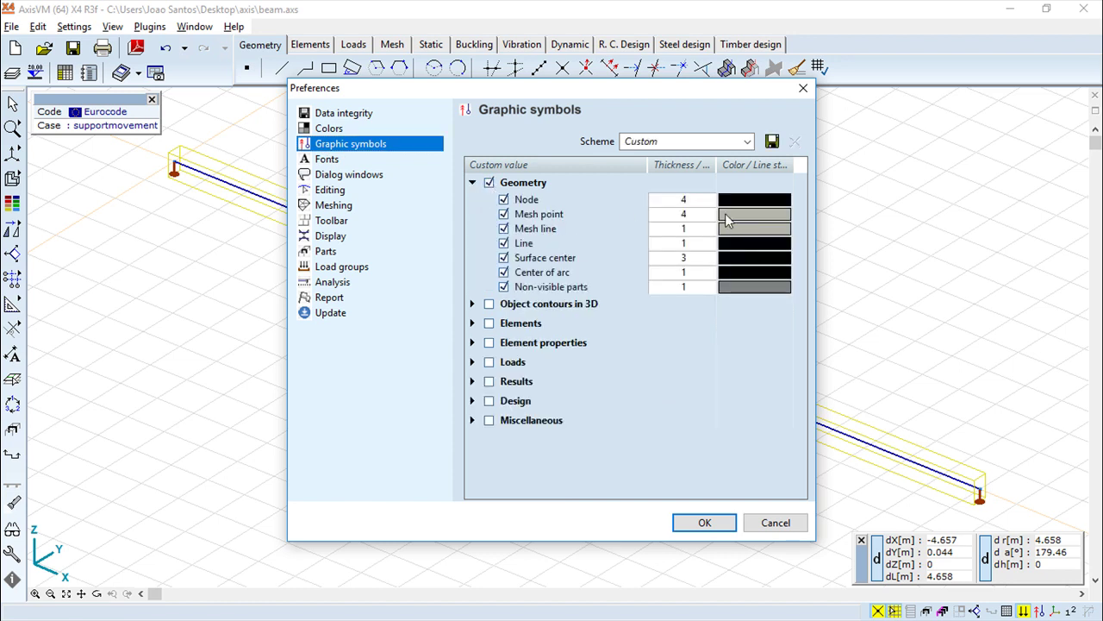
{"action": "left_click", "coordinate": [489, 183]}
{"action": "left_click", "coordinate": [472, 183]}
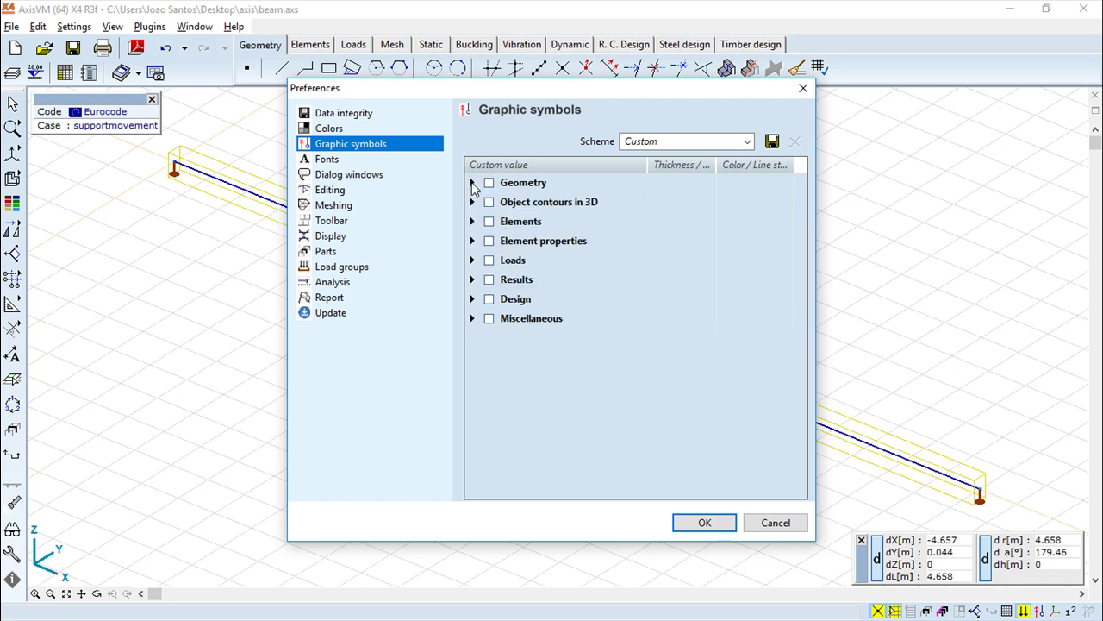
{"action": "left_click", "coordinate": [473, 259]}
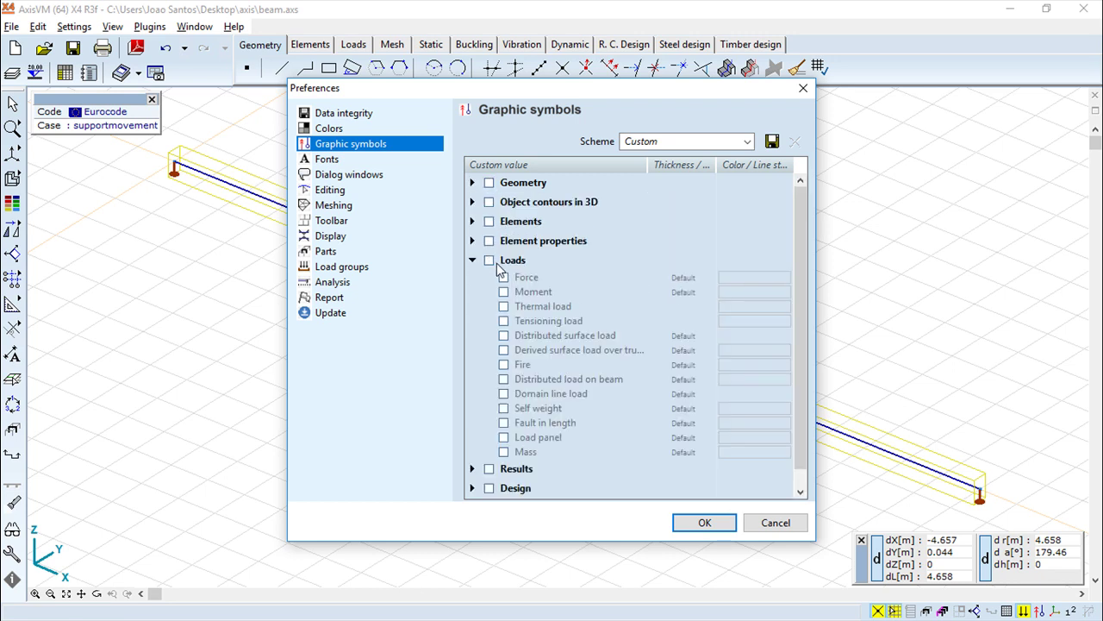
{"action": "left_click", "coordinate": [488, 260]}
{"action": "left_click", "coordinate": [489, 260]}
{"action": "left_click", "coordinate": [472, 259]}
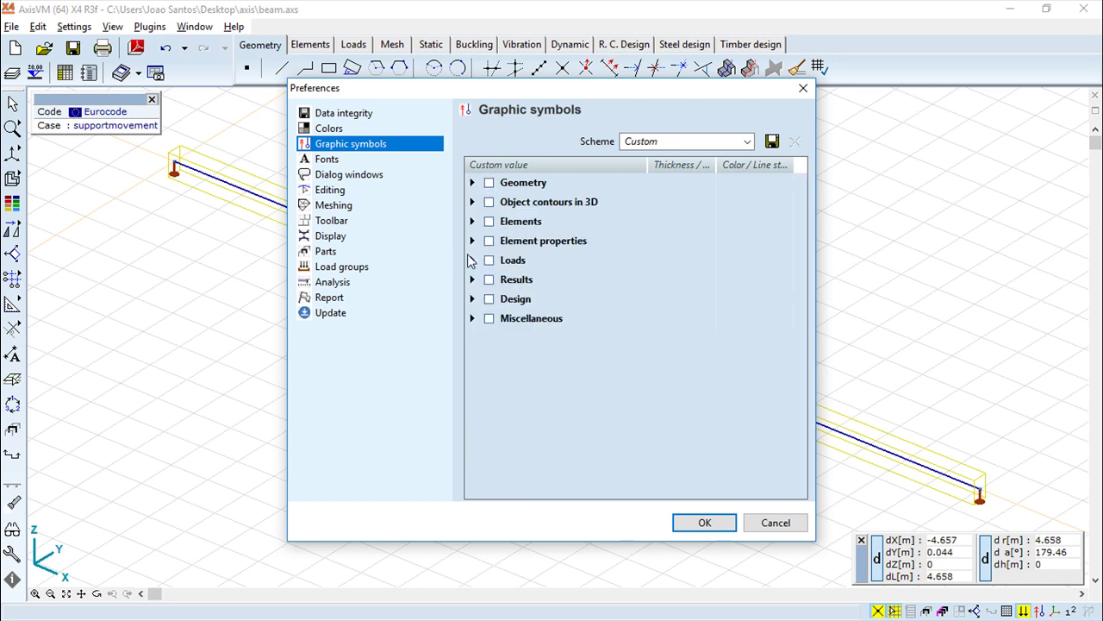
{"action": "left_click", "coordinate": [326, 160]}
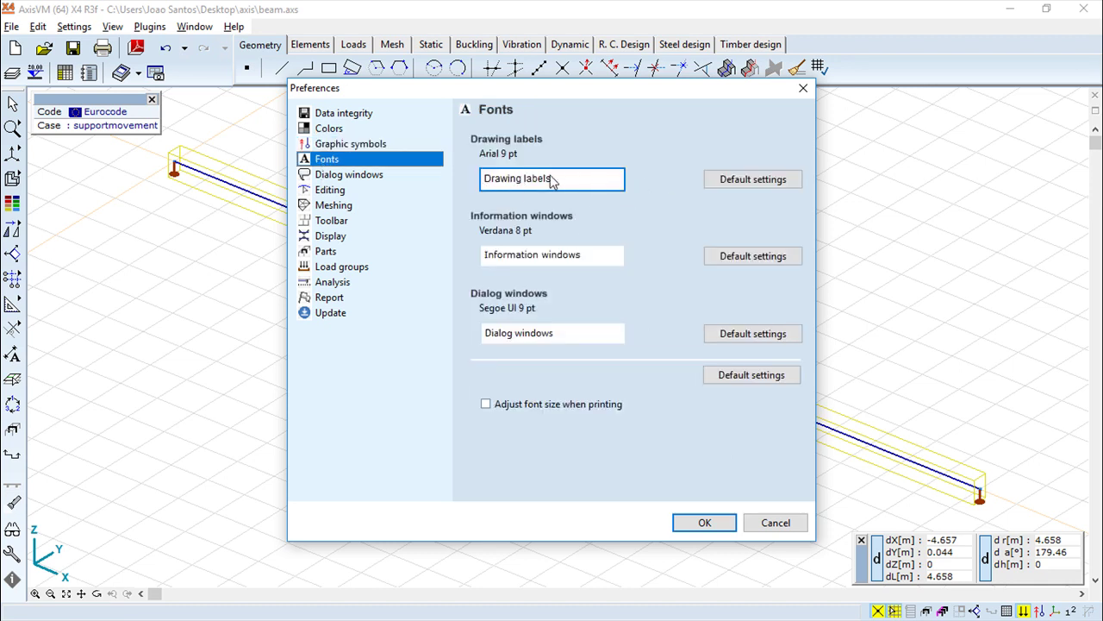
- Check the Drawing labels, Information windows and Dialog windows font boxes, then show Dialog windows preferences
{"action": "left_click", "coordinate": [552, 341]}
{"action": "left_click", "coordinate": [517, 255]}
{"action": "left_click", "coordinate": [500, 177]}
{"action": "left_click", "coordinate": [513, 255]}
{"action": "left_click", "coordinate": [604, 334]}
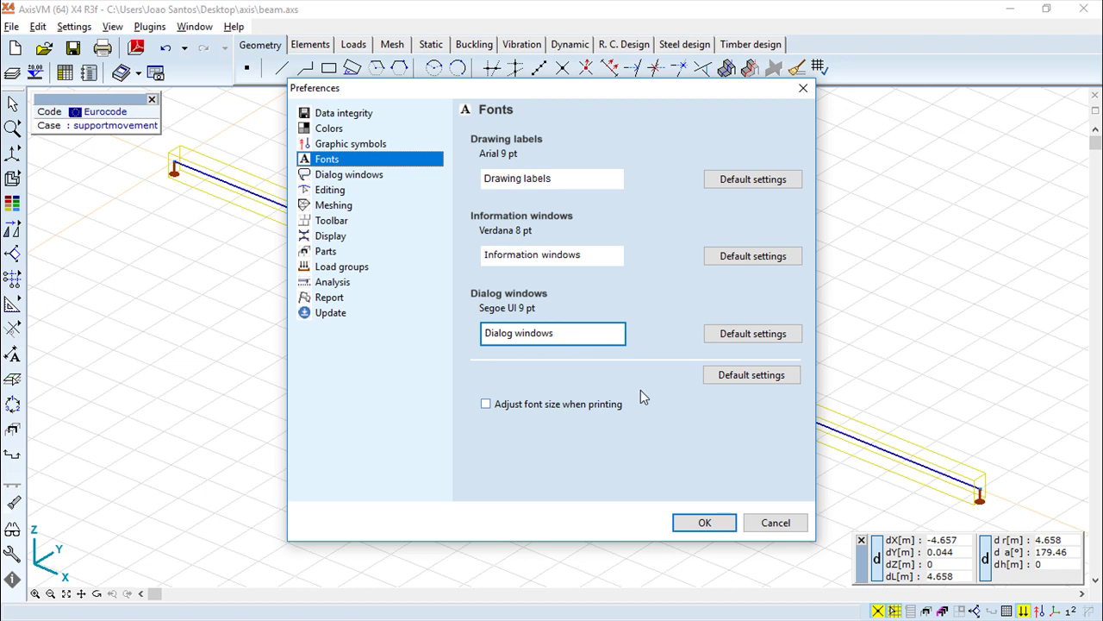
{"action": "left_click", "coordinate": [543, 255]}
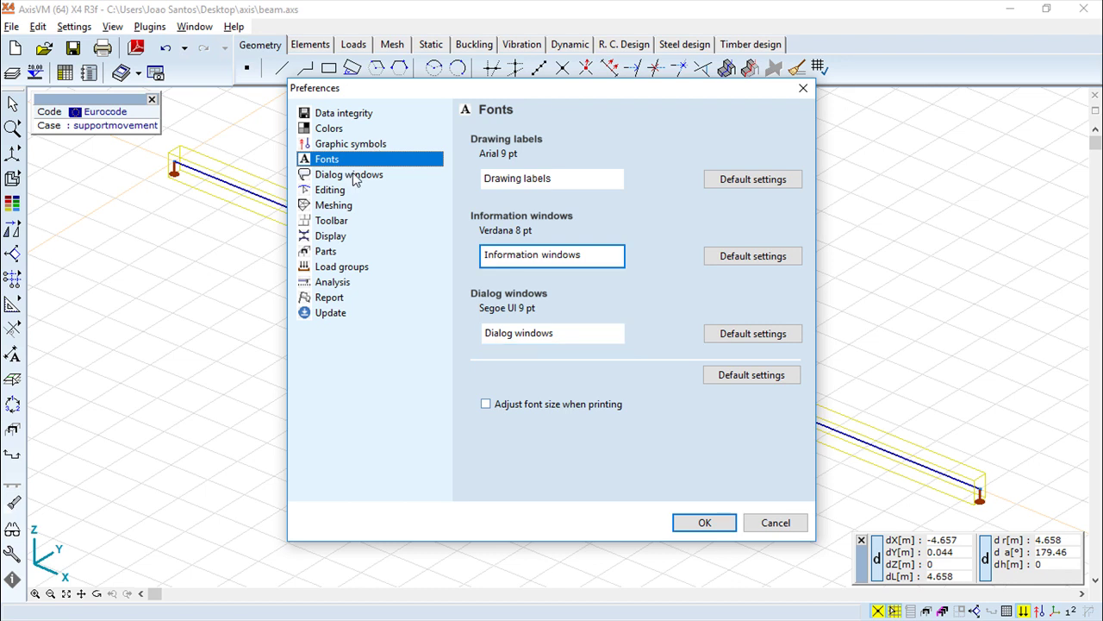
{"action": "left_click", "coordinate": [357, 176]}
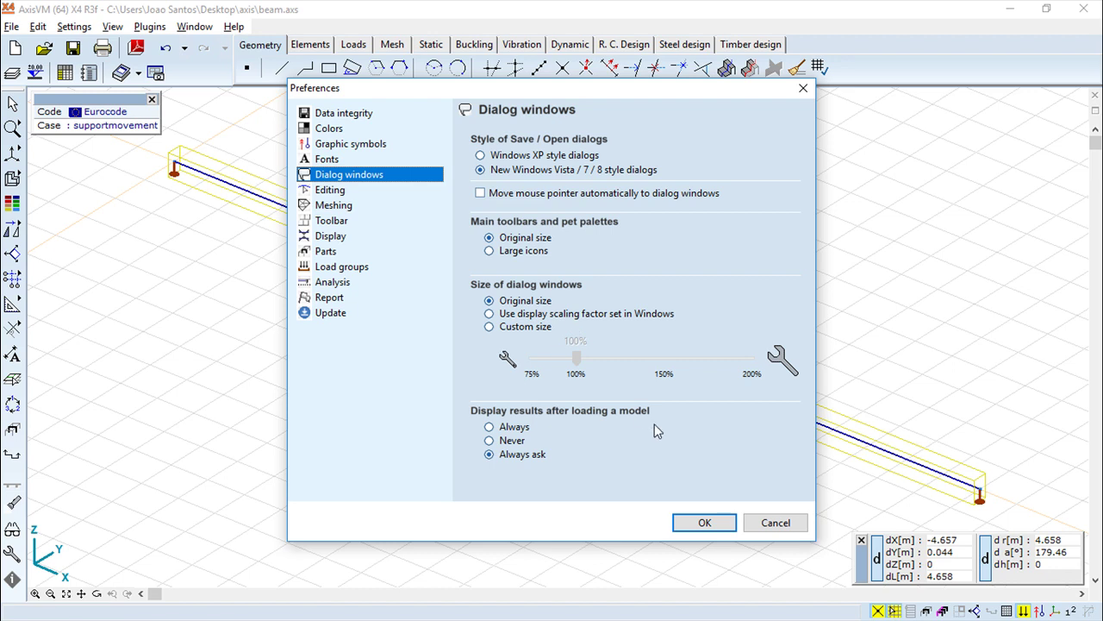
- Switch dialog window size to Custom and back to Original, then show Editing preferences
{"action": "left_click", "coordinate": [490, 327]}
{"action": "left_click", "coordinate": [492, 306]}
{"action": "left_click", "coordinate": [339, 191]}
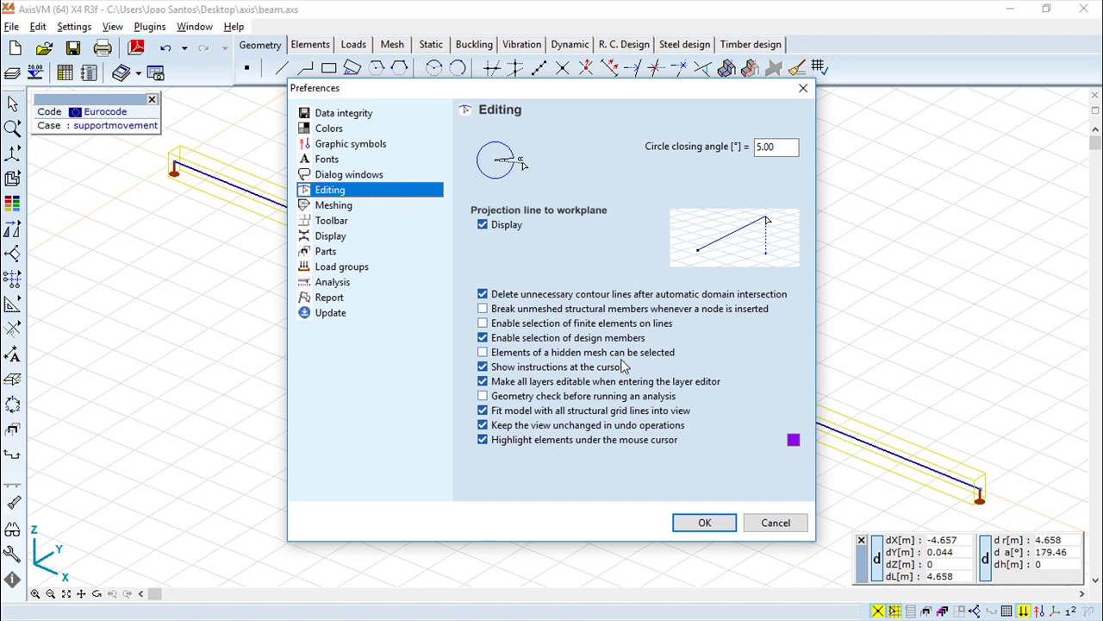
- Show the Meshing preferences, with automatic mesh recreation and a 0.500 m default mesh size
{"action": "left_click", "coordinate": [328, 207]}
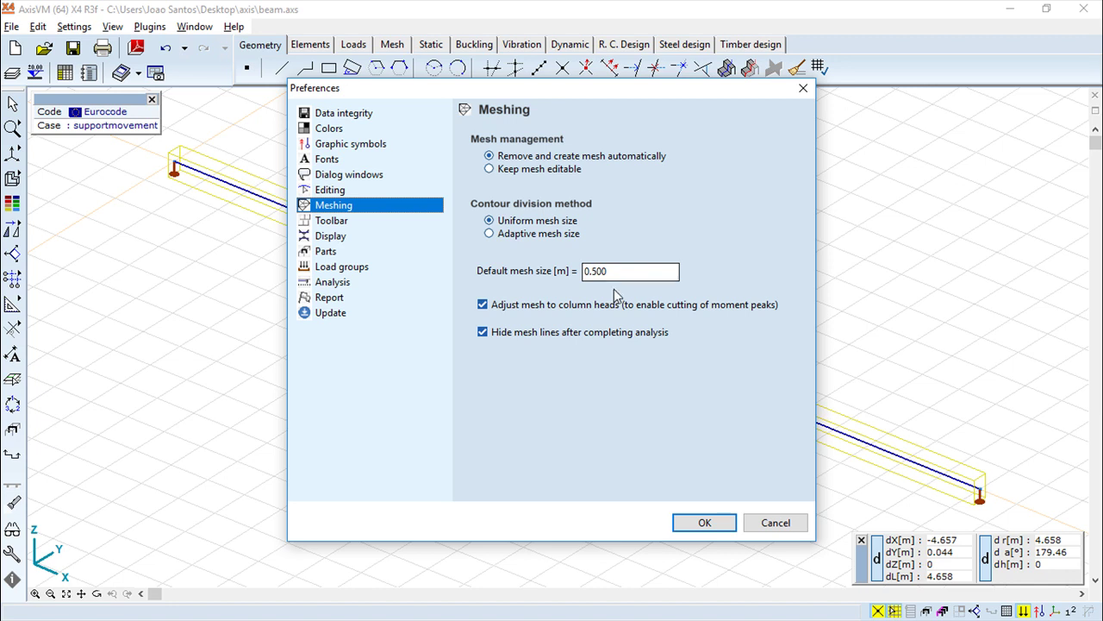
- Turn off obsolete surface element tools on toolbars, then view the Display preferences
{"action": "left_click", "coordinate": [332, 224]}
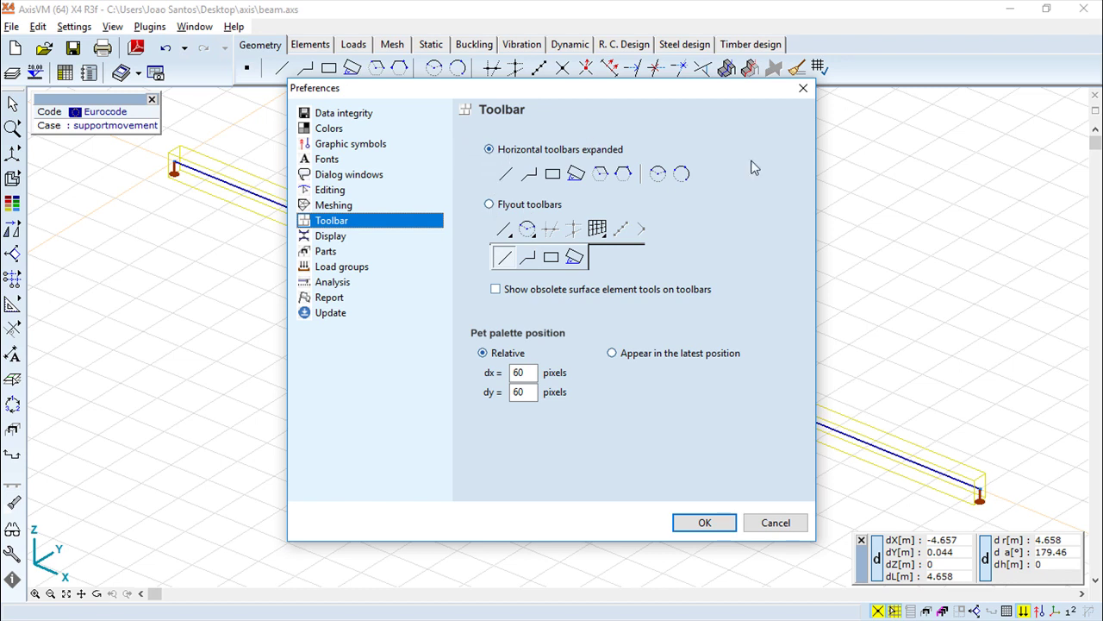
{"action": "left_click", "coordinate": [496, 290]}
{"action": "left_click", "coordinate": [321, 241]}
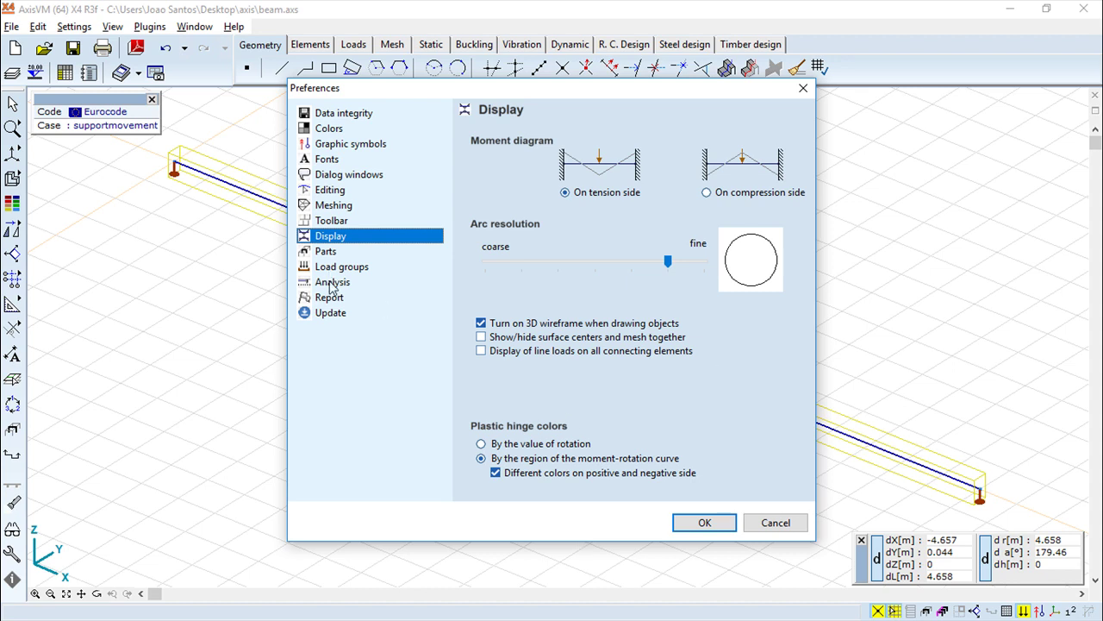
- View the Parts preferences, then the Load group defaults page
{"action": "left_click", "coordinate": [326, 251]}
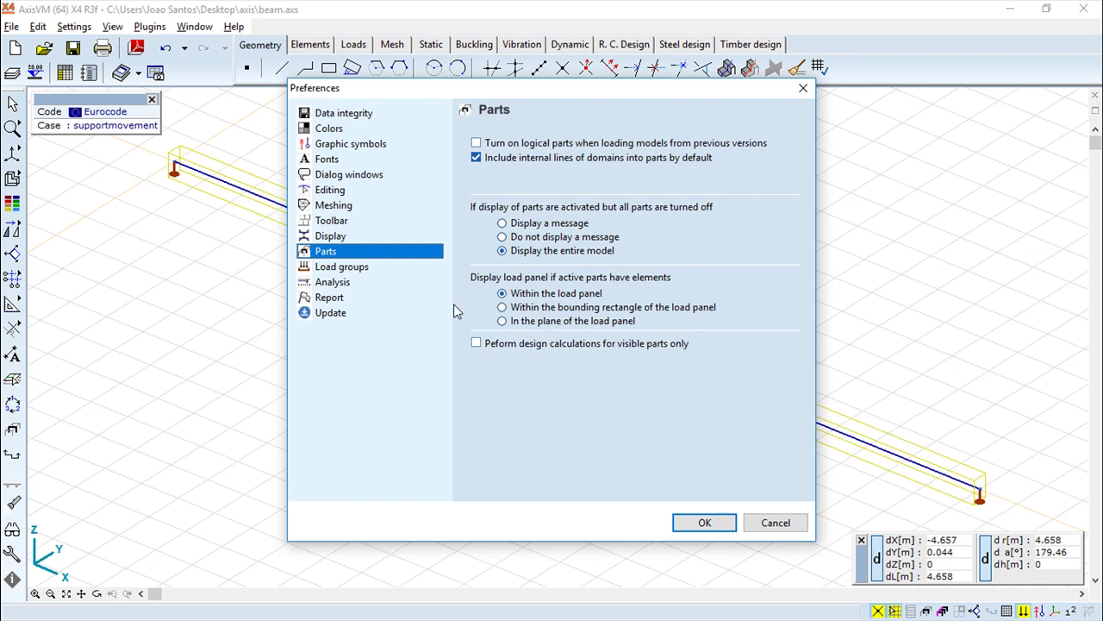
{"action": "left_click", "coordinate": [357, 269]}
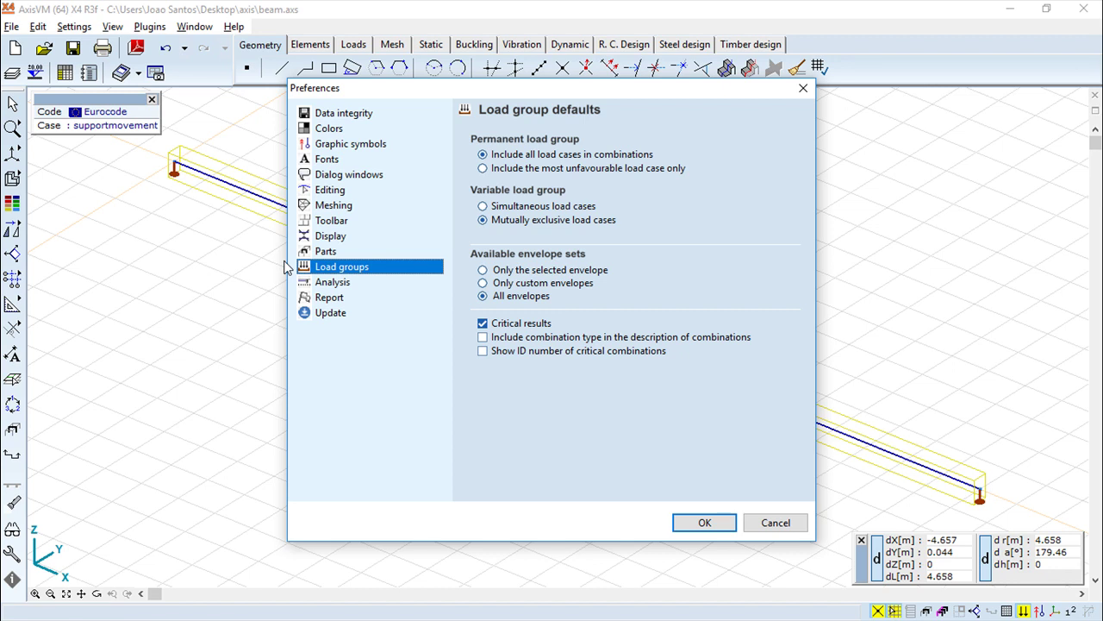
- Review the Analysis and Report pages with English report language kept, then view the Update settings
{"action": "left_click", "coordinate": [343, 283]}
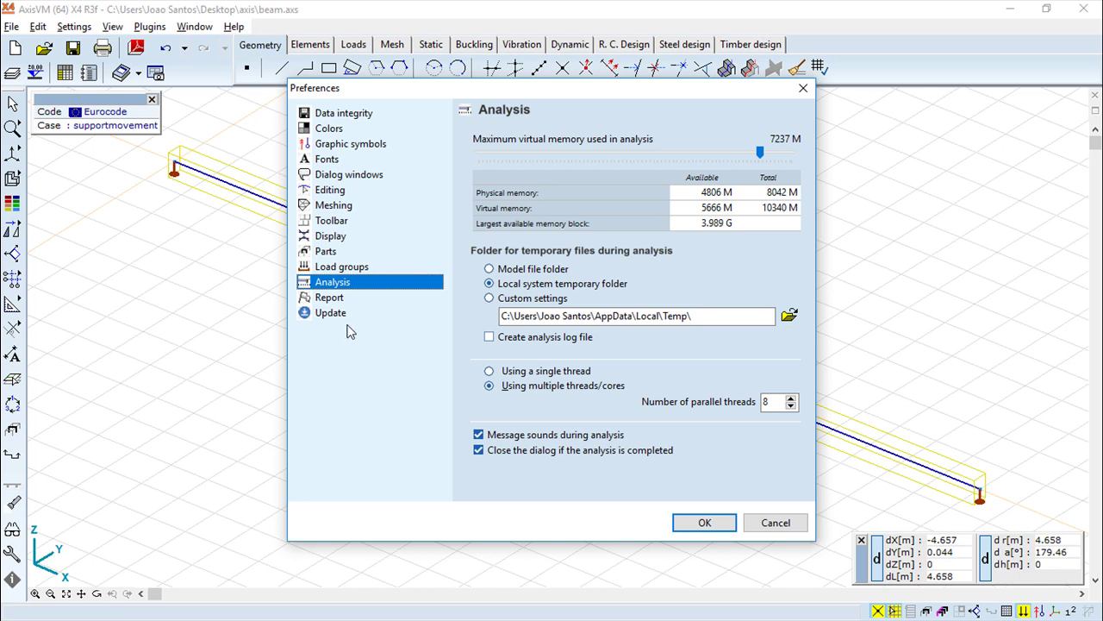
{"action": "left_click", "coordinate": [331, 300]}
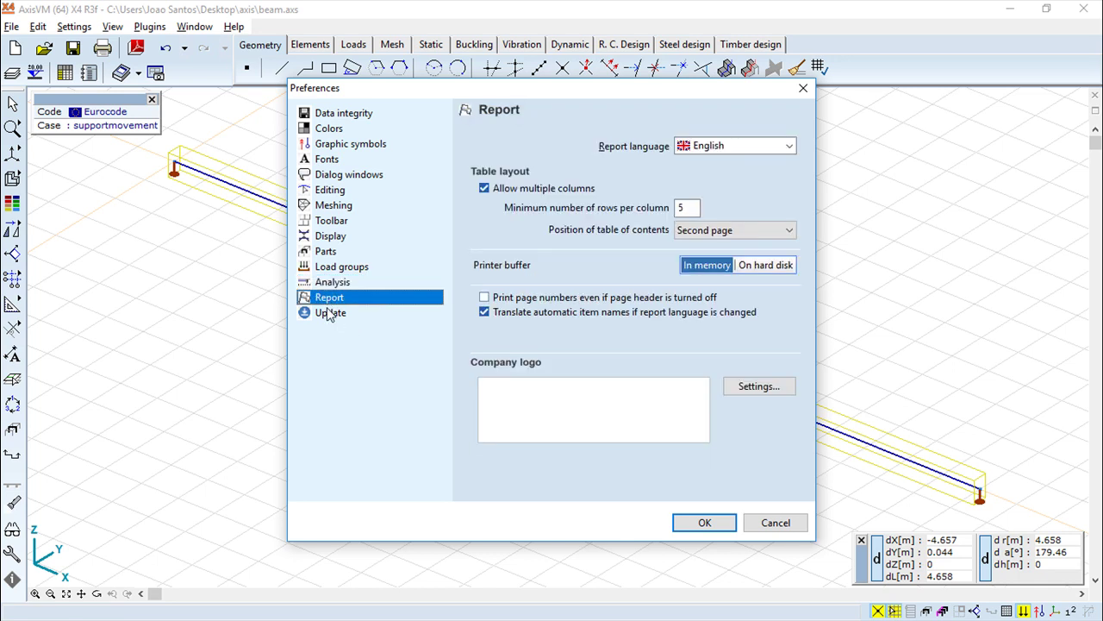
{"action": "left_click", "coordinate": [789, 148]}
{"action": "left_click", "coordinate": [790, 149]}
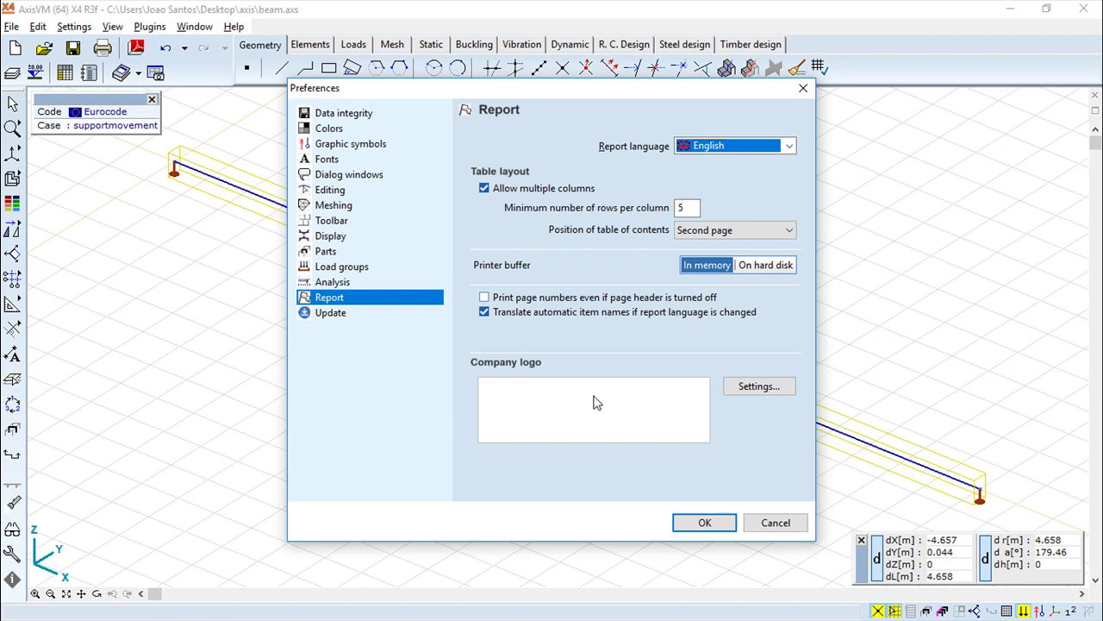
{"action": "left_click", "coordinate": [334, 315]}
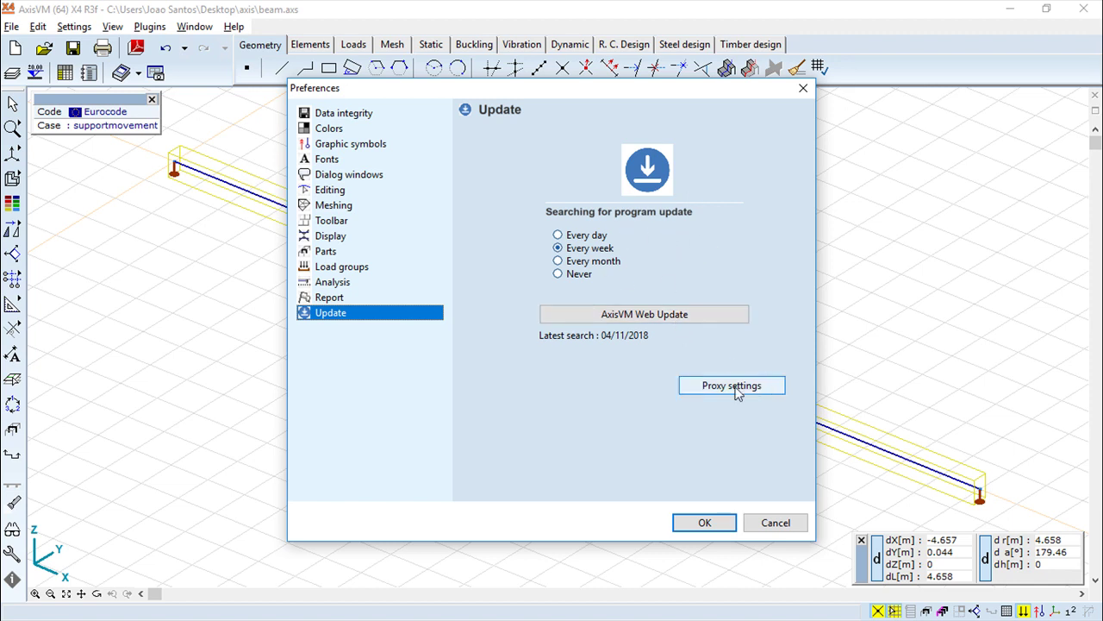
- Close Preferences and browse the Keyboard shortcuts tree from Icon bar View to General commands
{"action": "left_click", "coordinate": [699, 523]}
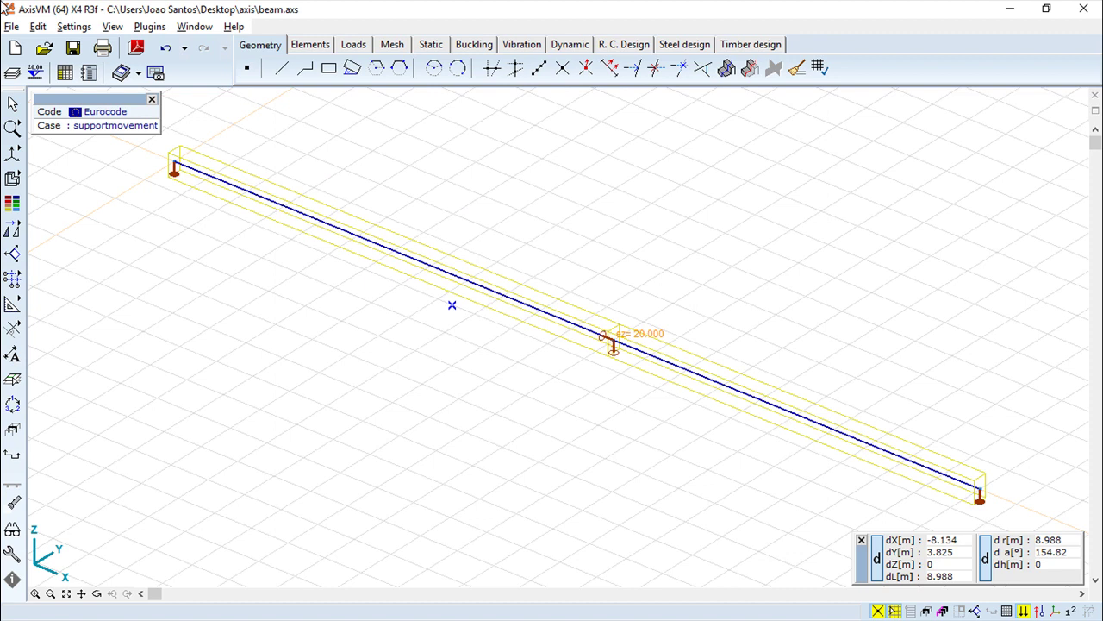
{"action": "left_click", "coordinate": [74, 27]}
{"action": "left_click", "coordinate": [125, 250]}
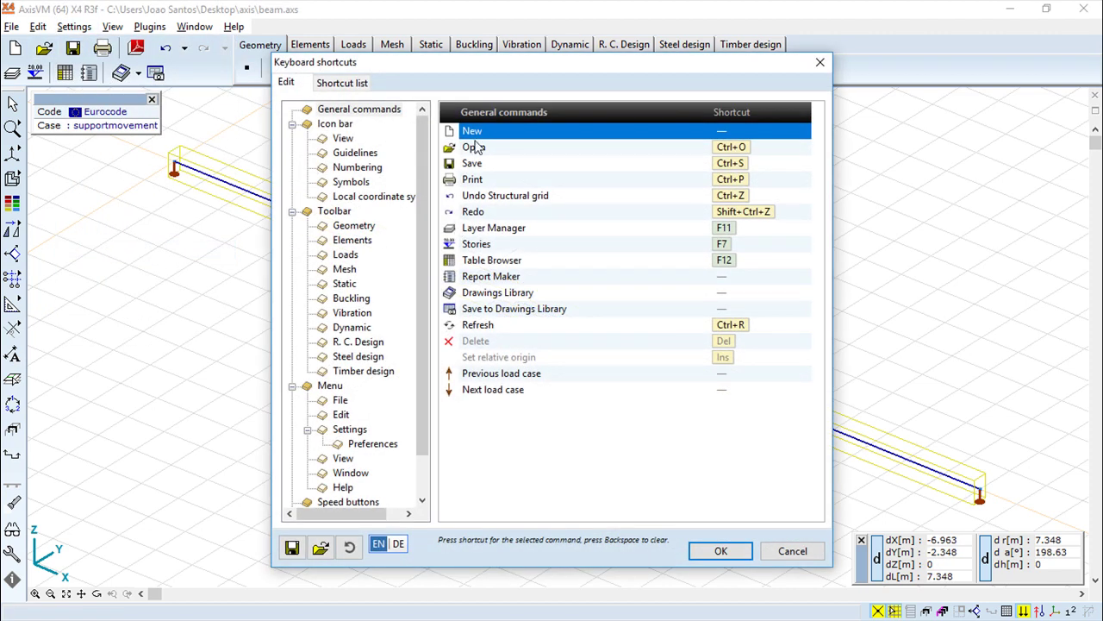
{"action": "left_click_drag", "start_coordinate": [509, 63], "coordinate": [598, 62]}
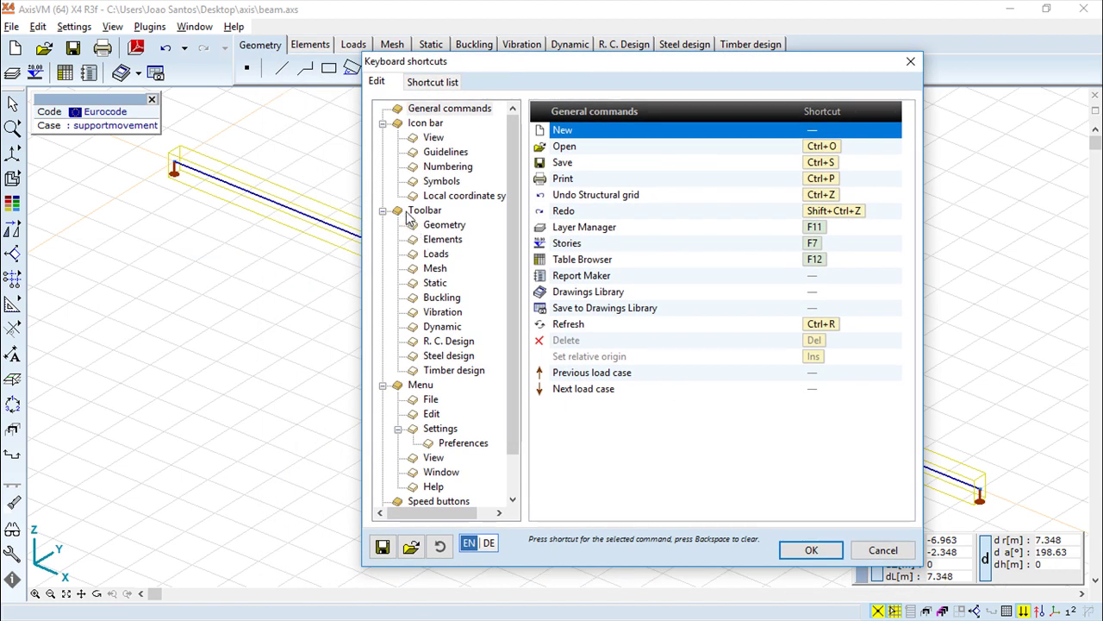
{"action": "left_click", "coordinate": [434, 138]}
{"action": "left_click", "coordinate": [439, 181]}
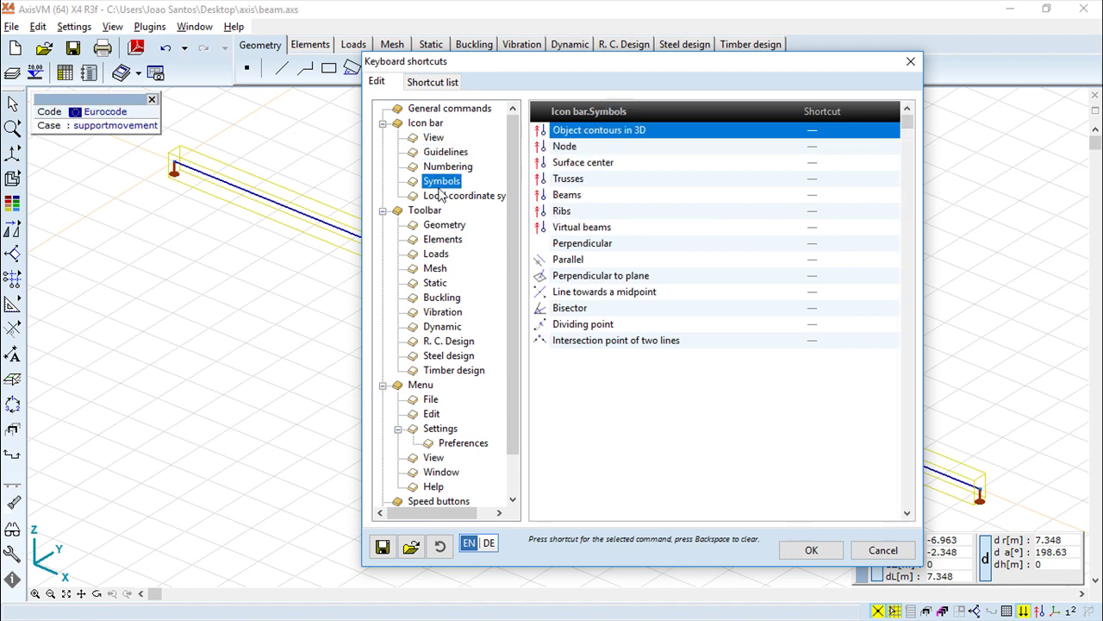
{"action": "left_click", "coordinate": [442, 238]}
{"action": "left_click", "coordinate": [429, 284]}
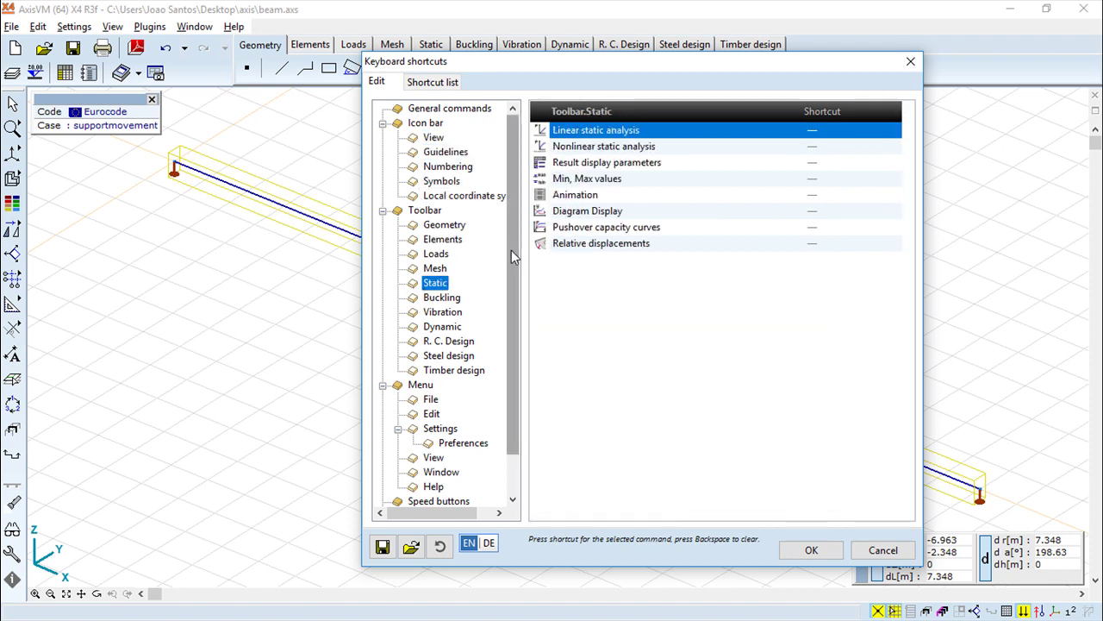
{"action": "left_click", "coordinate": [426, 137]}
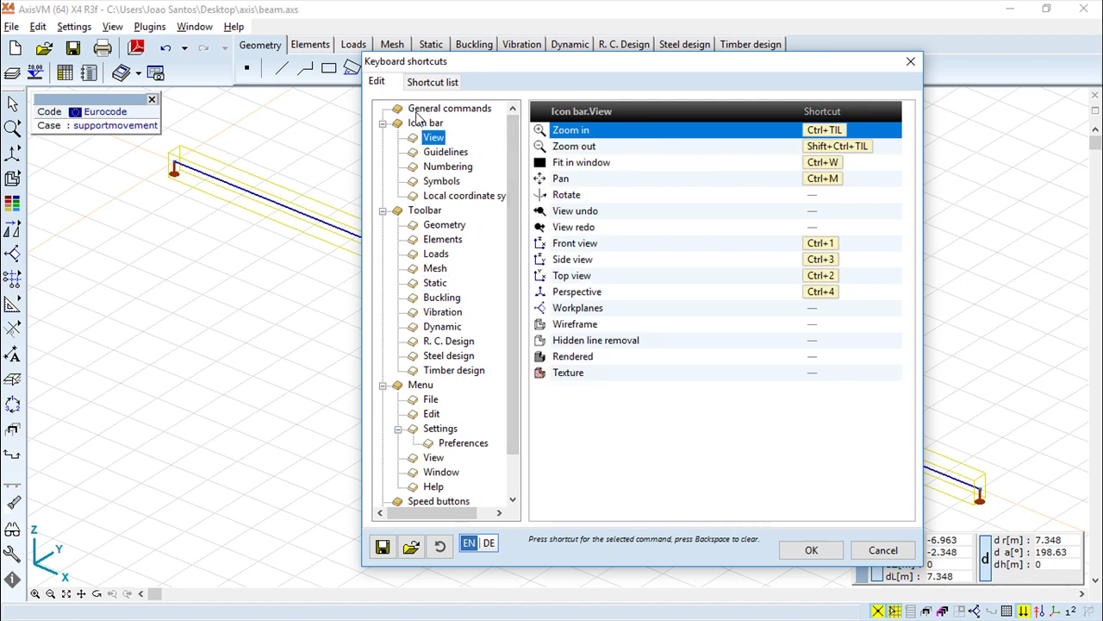
{"action": "left_click", "coordinate": [420, 110]}
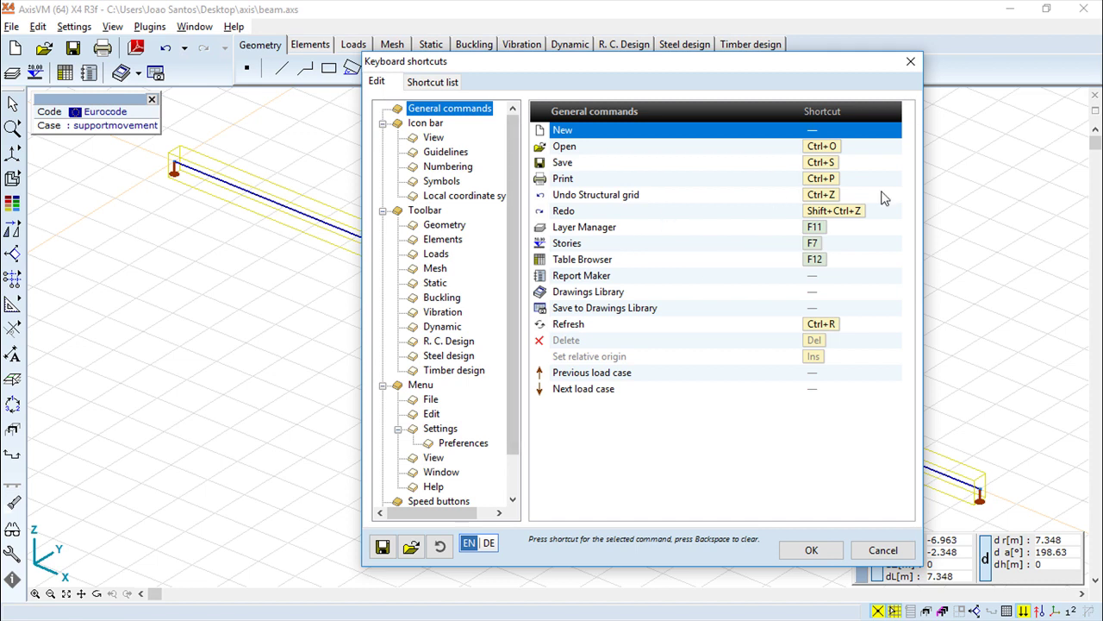
- Try rebinding Undo Structural grid from Ctrl+Z to Ctrl+F, cancel the conflict, and close the editor
{"action": "left_click", "coordinate": [842, 197]}
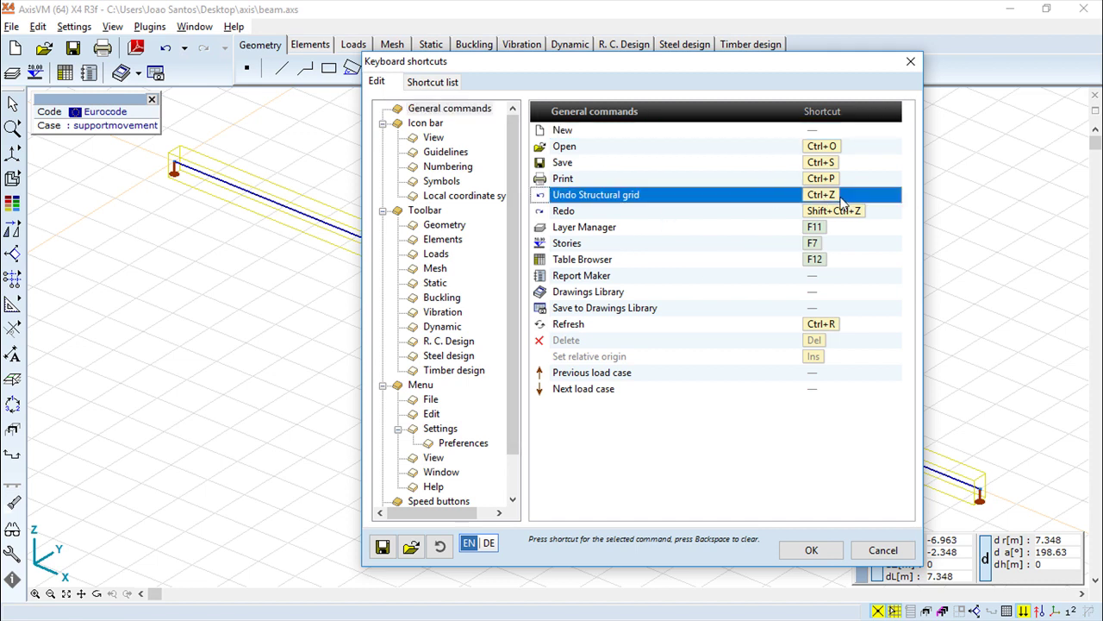
{"action": "key", "text": "BackSpace"}
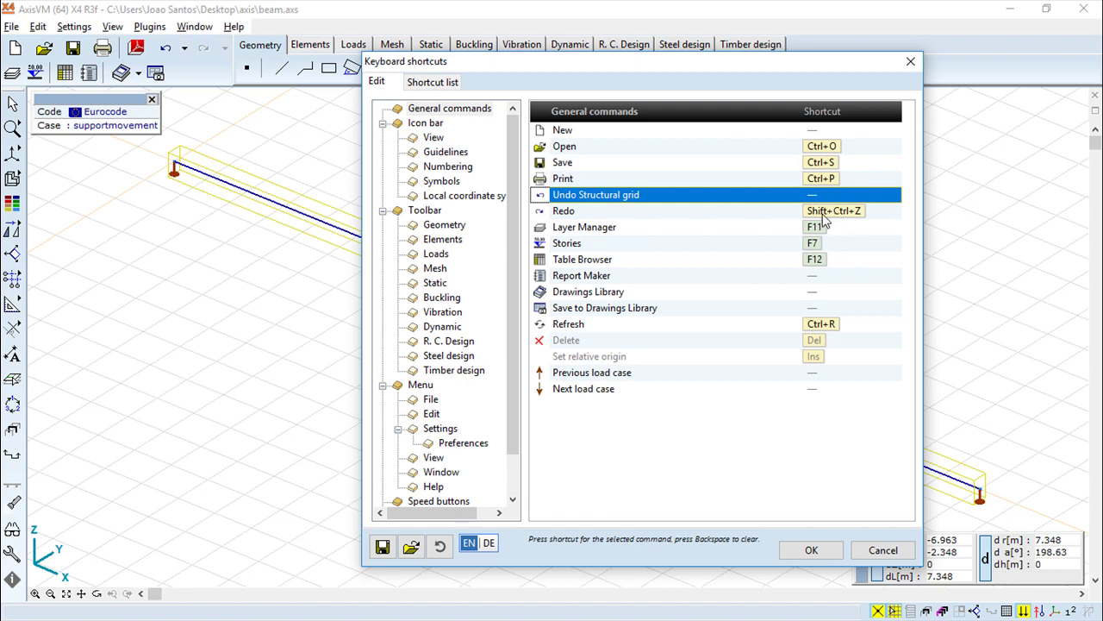
{"action": "key", "text": "ctrl+f"}
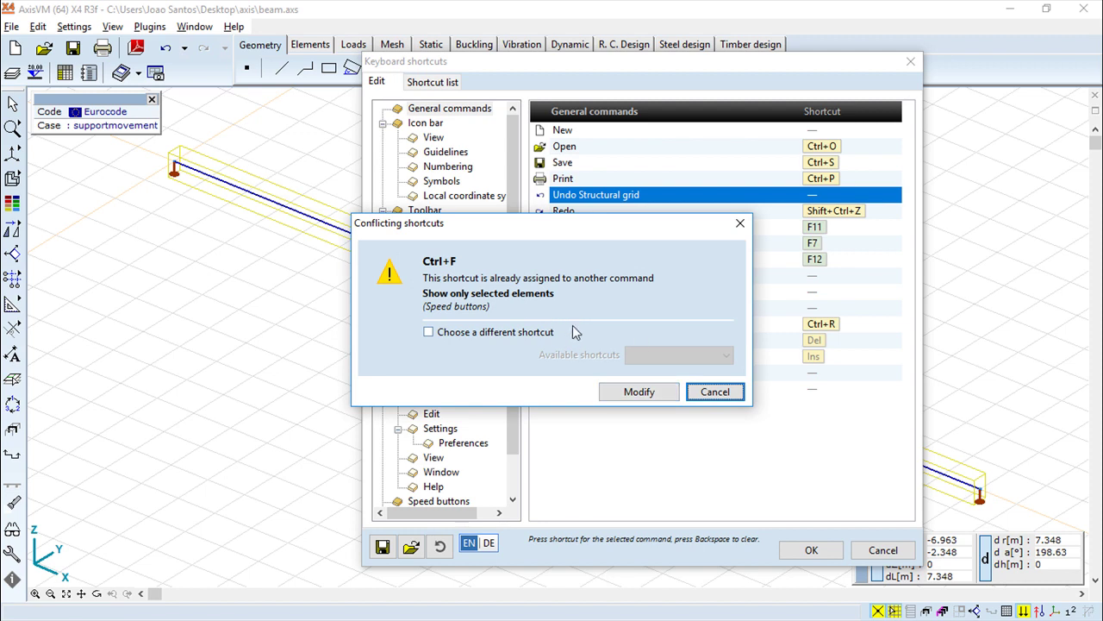
{"action": "left_click", "coordinate": [714, 392]}
{"action": "key", "text": "Escape"}
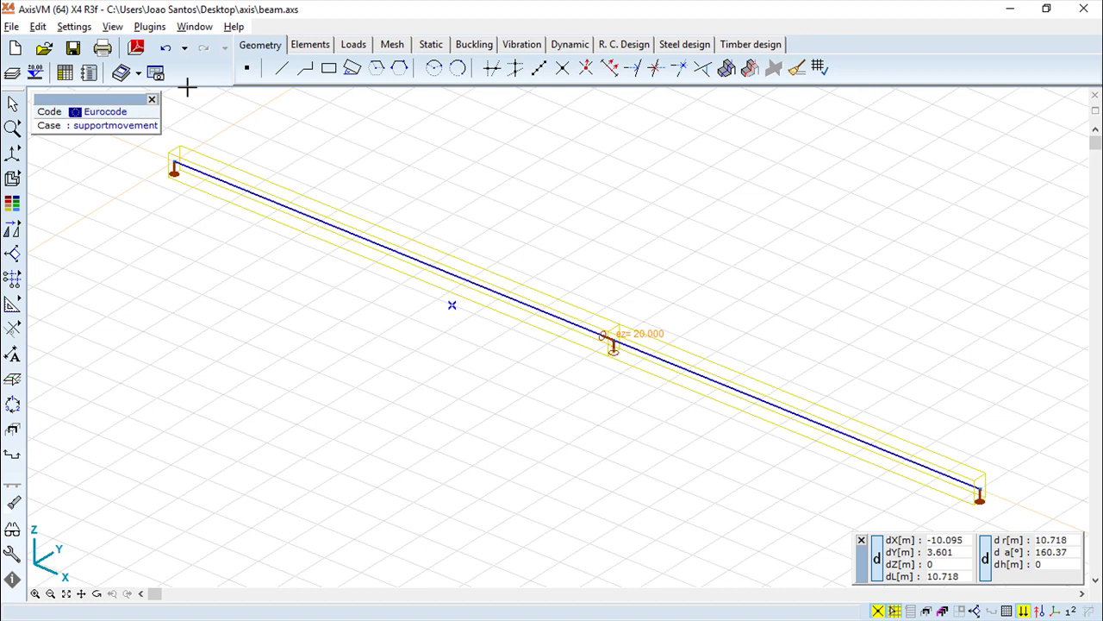
- Review the Language and Report language submenus, then reset the toolbars to their default positions
{"action": "left_click", "coordinate": [74, 26]}
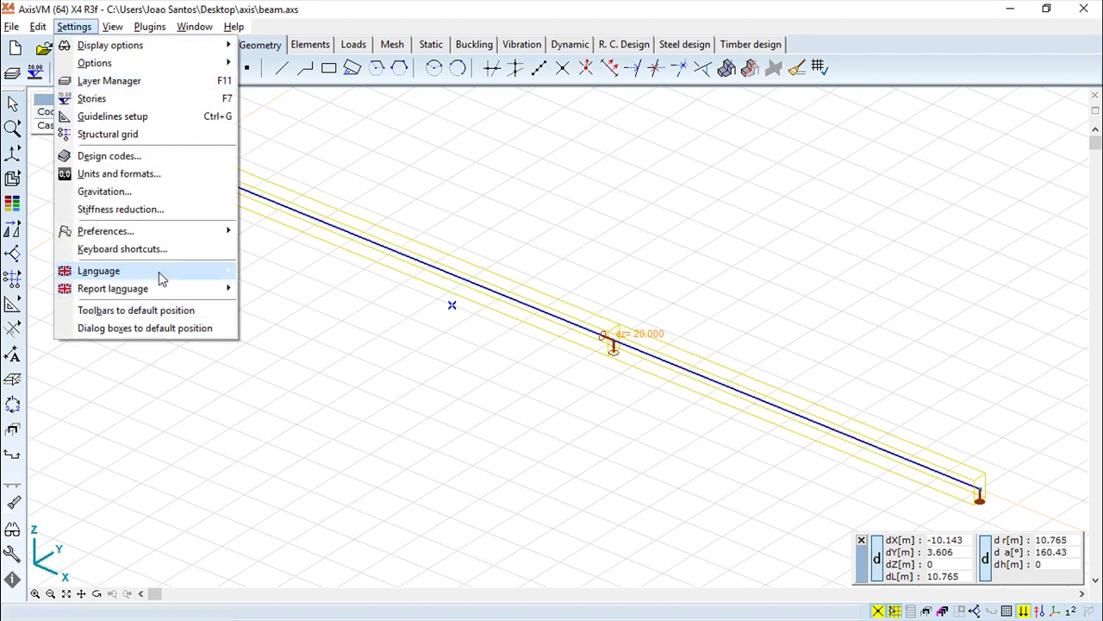
{"action": "mouse_move", "coordinate": [129, 273]}
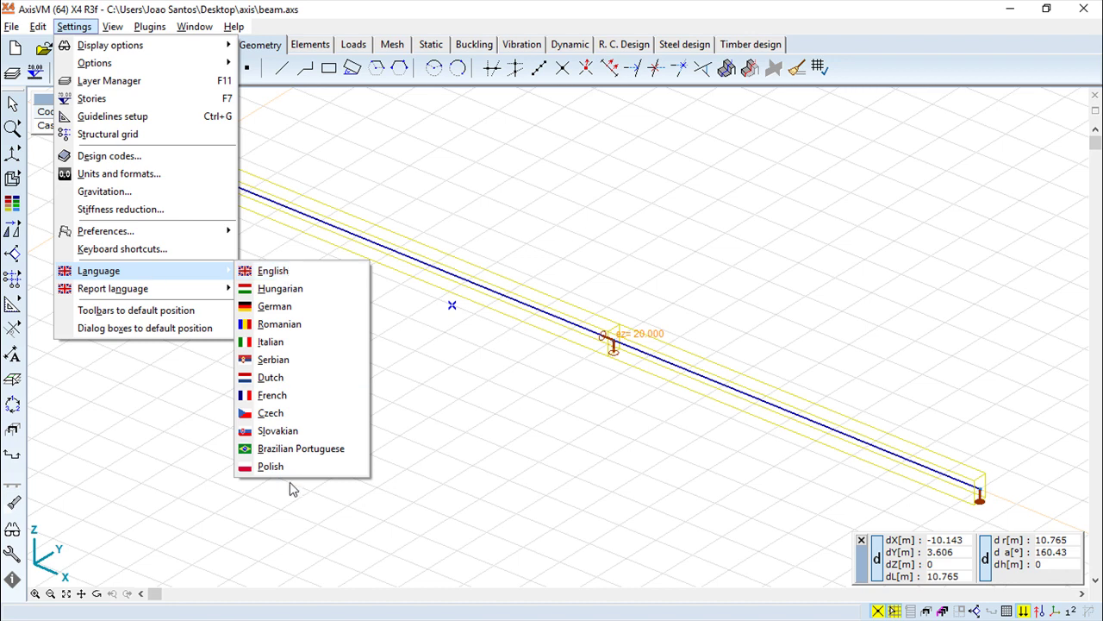
{"action": "mouse_move", "coordinate": [98, 291]}
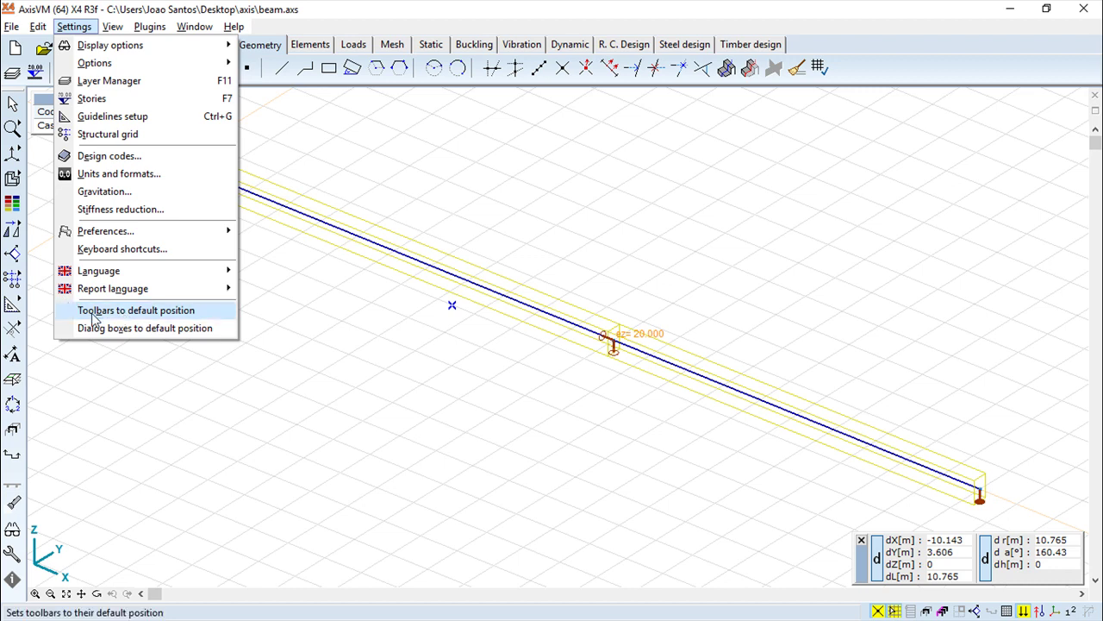
{"action": "left_click", "coordinate": [163, 310]}
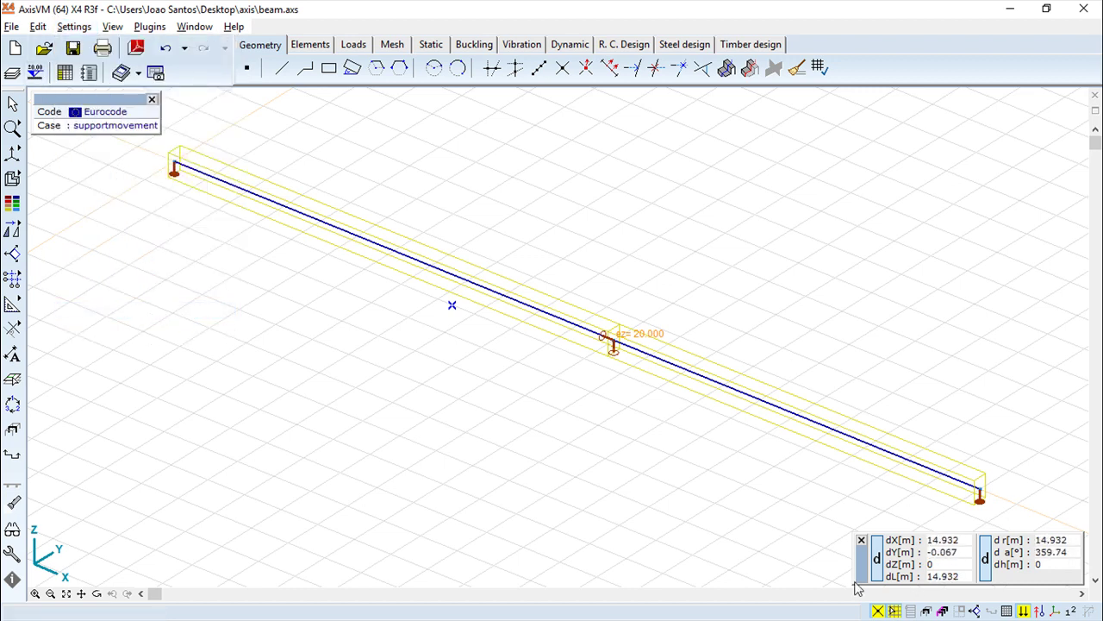
{"action": "left_click_drag", "start_coordinate": [860, 565], "coordinate": [684, 227]}
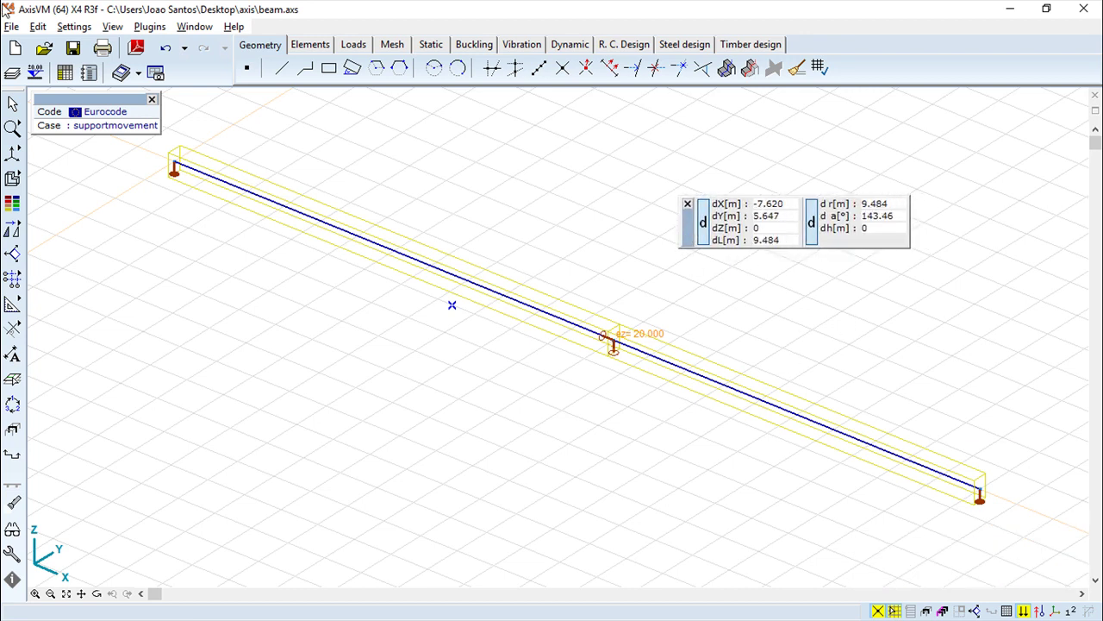
{"action": "left_click", "coordinate": [74, 26]}
{"action": "left_click", "coordinate": [132, 328]}
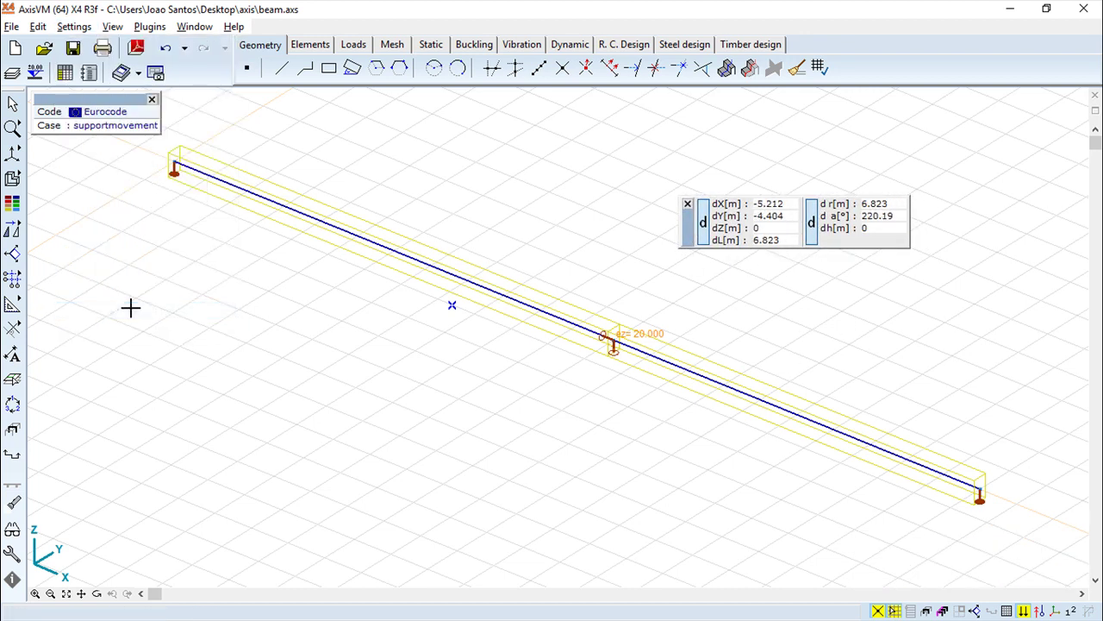
{"action": "left_click", "coordinate": [64, 26]}
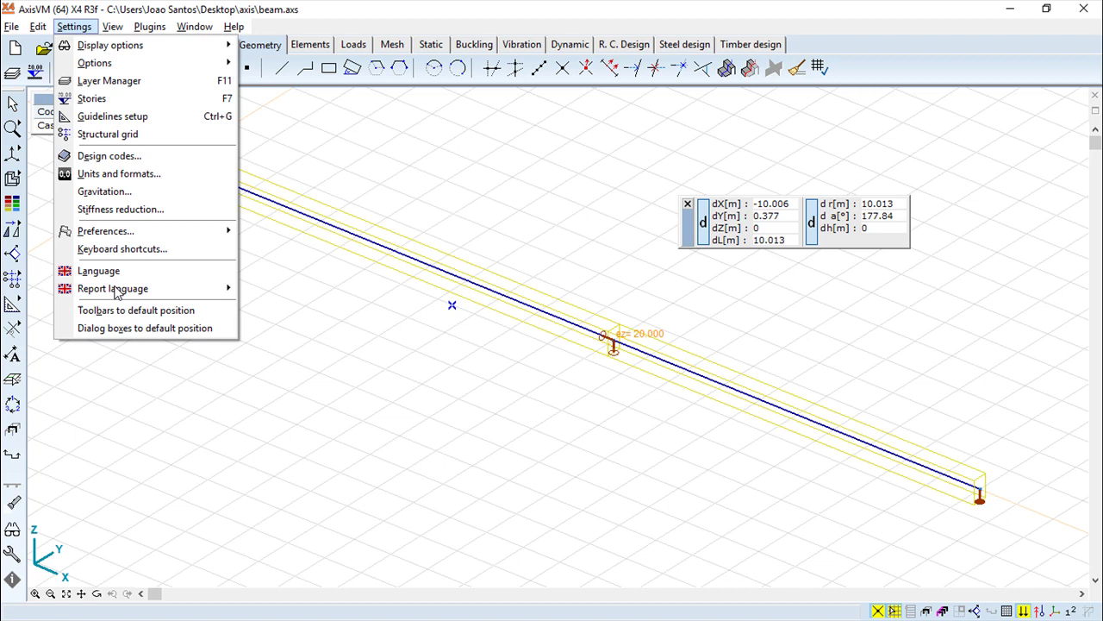
{"action": "left_click", "coordinate": [132, 329]}
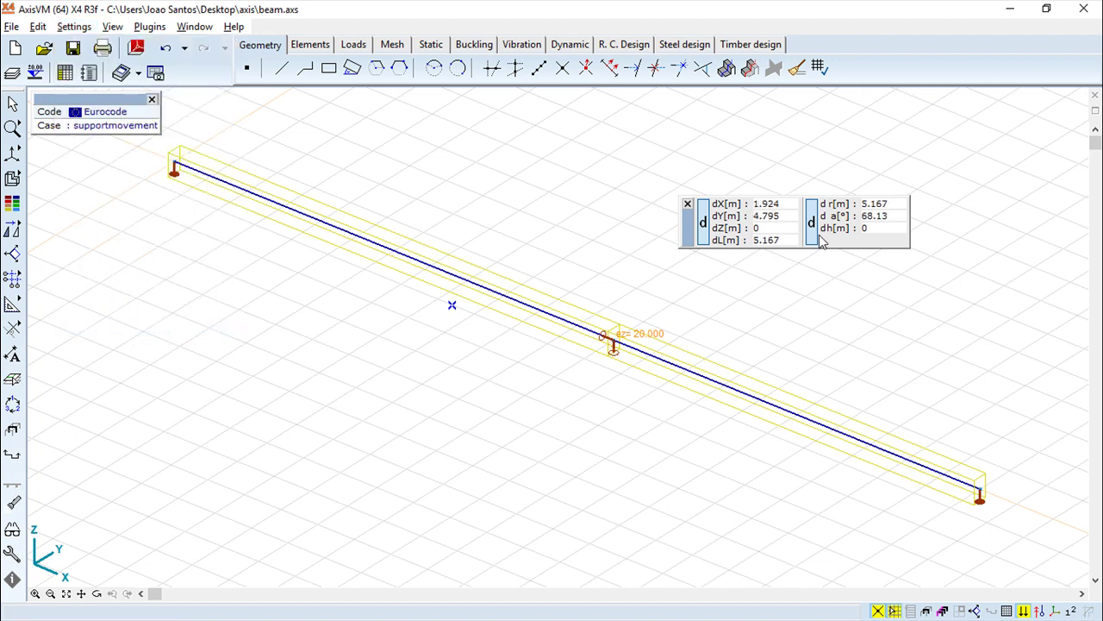
{"action": "left_click_drag", "start_coordinate": [102, 106], "coordinate": [562, 170]}
{"action": "left_click", "coordinate": [73, 27]}
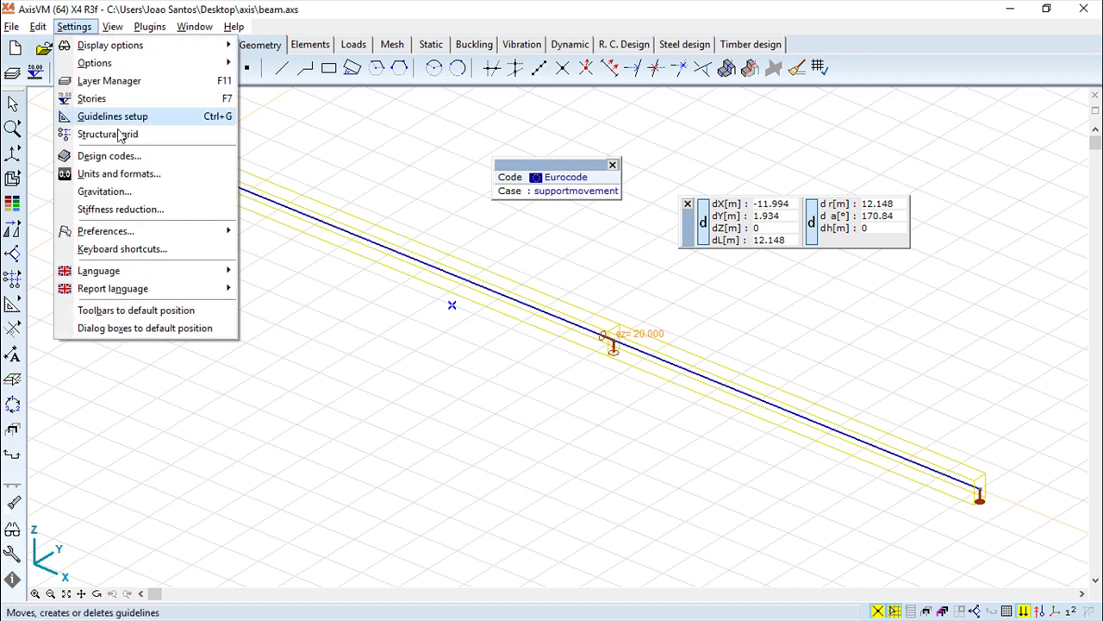
{"action": "left_click", "coordinate": [120, 328]}
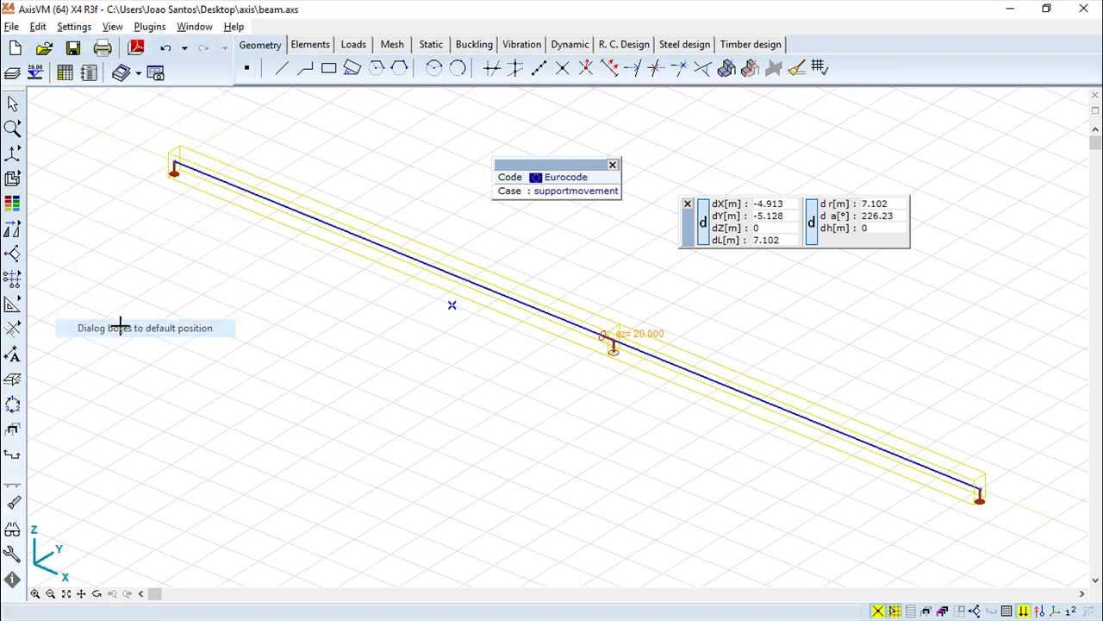
{"action": "left_click", "coordinate": [74, 26]}
{"action": "left_click", "coordinate": [129, 312]}
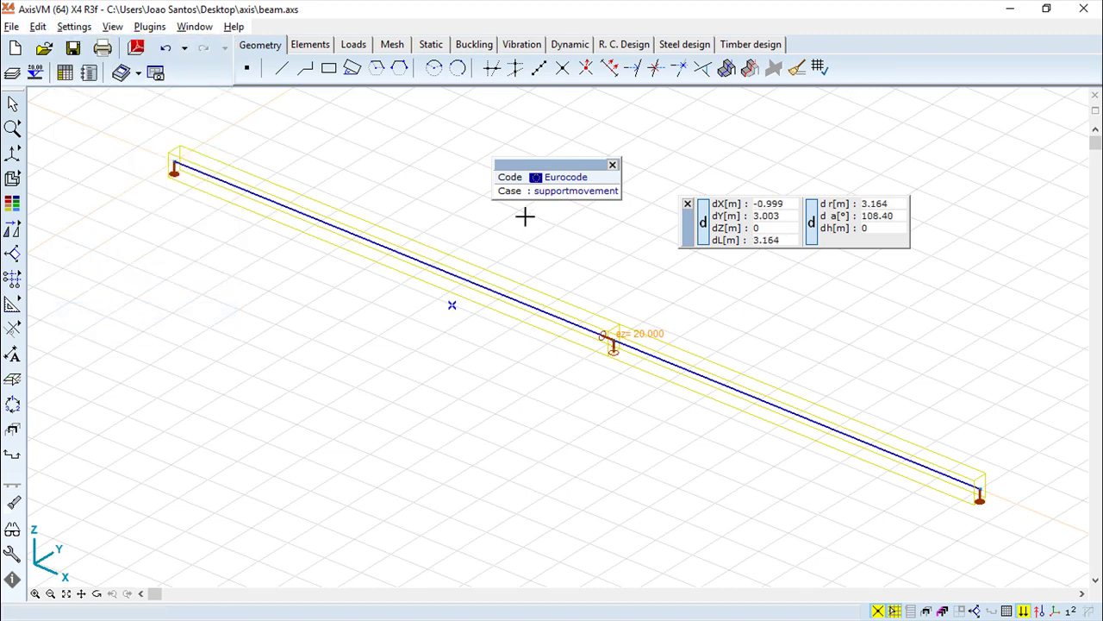
{"action": "double_click", "coordinate": [575, 165]}
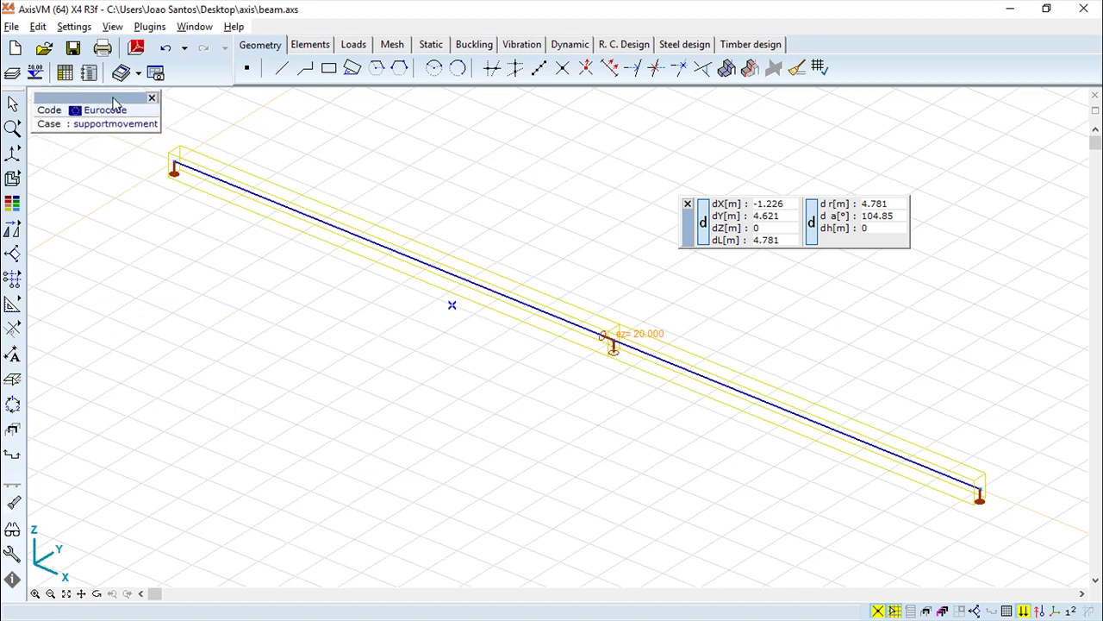
{"action": "left_click_drag", "start_coordinate": [701, 237], "coordinate": [862, 575]}
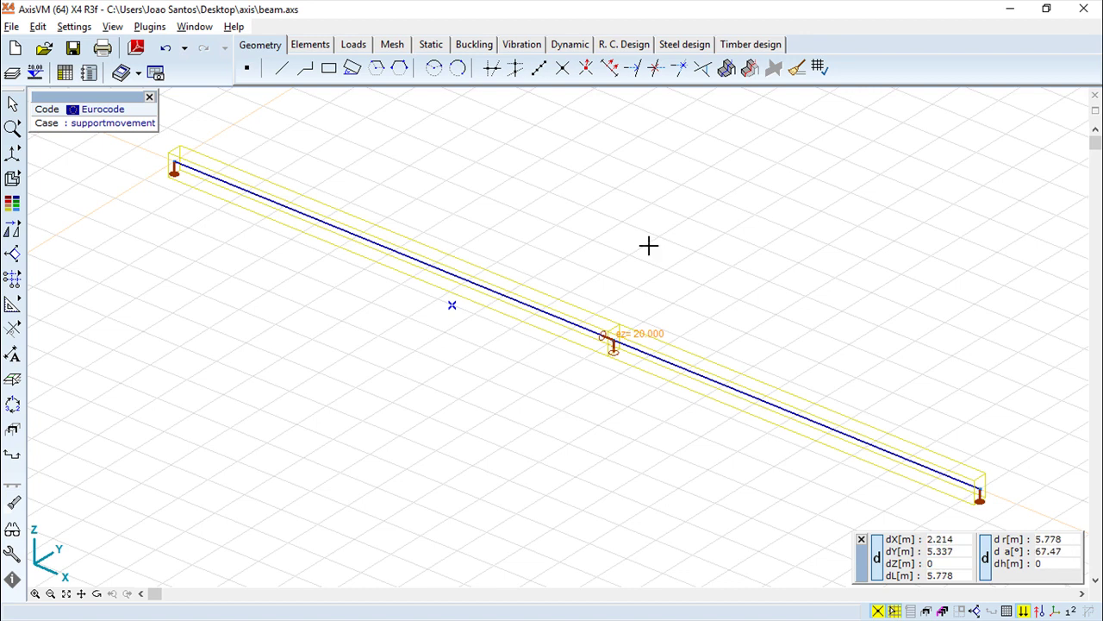